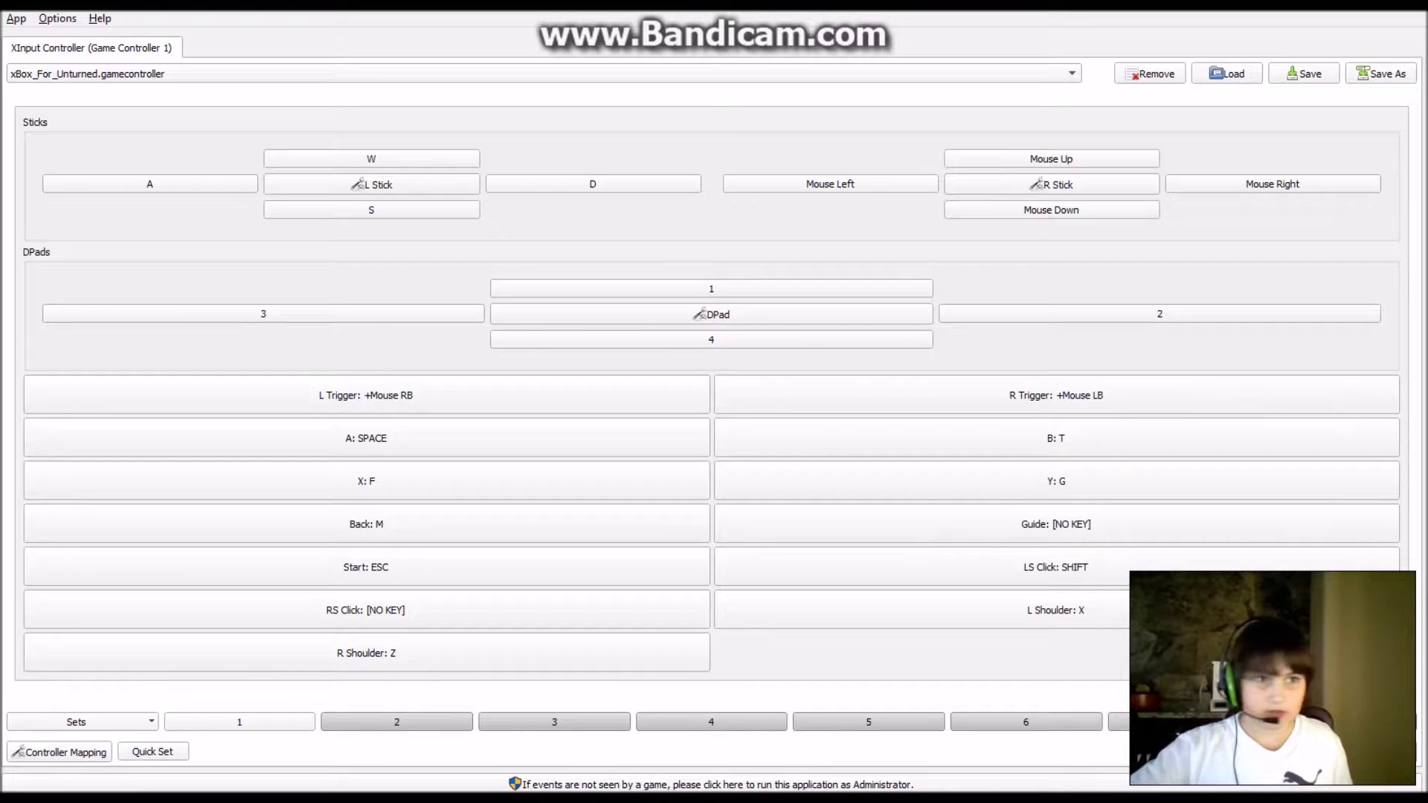
left_click(1072, 73)
left_click(1062, 67)
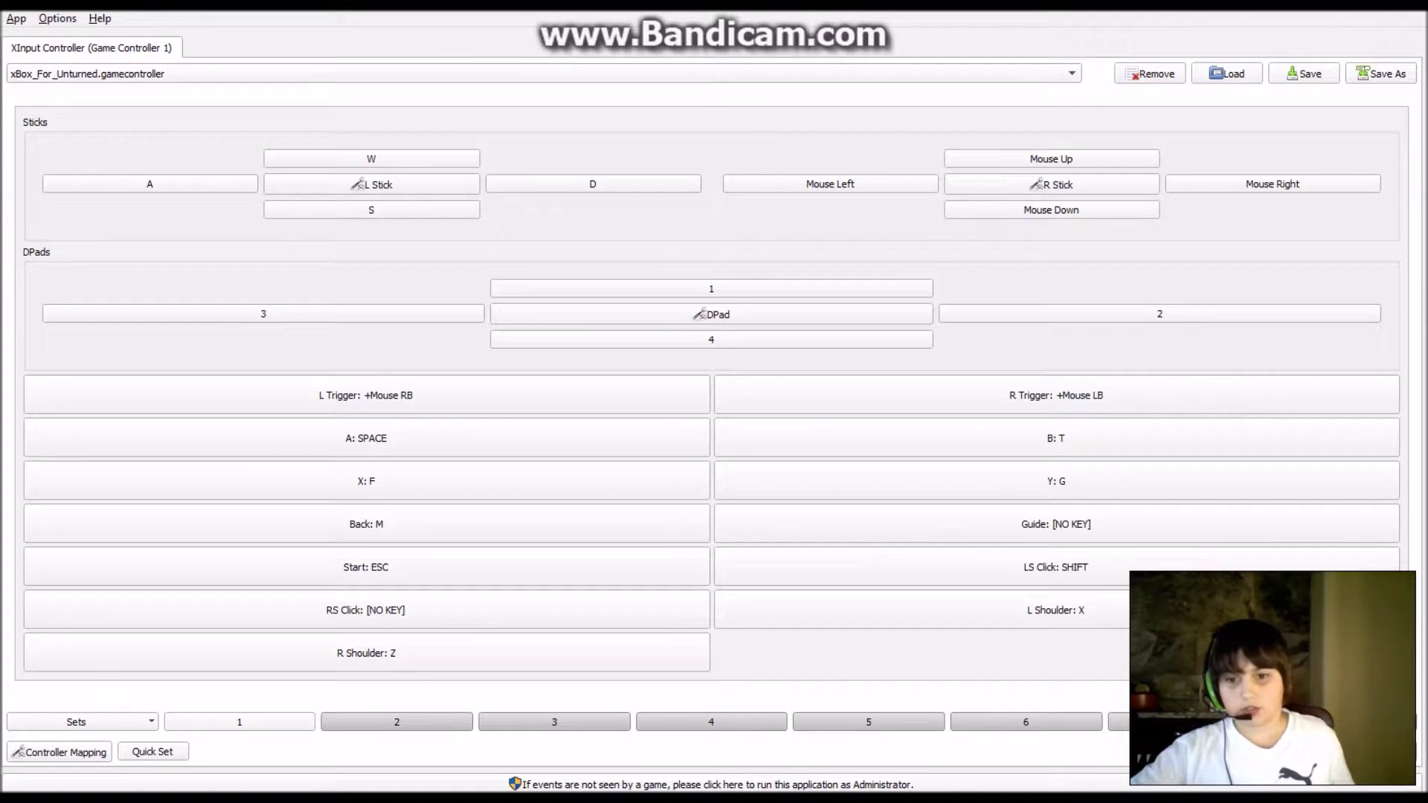
left_click(1227, 73)
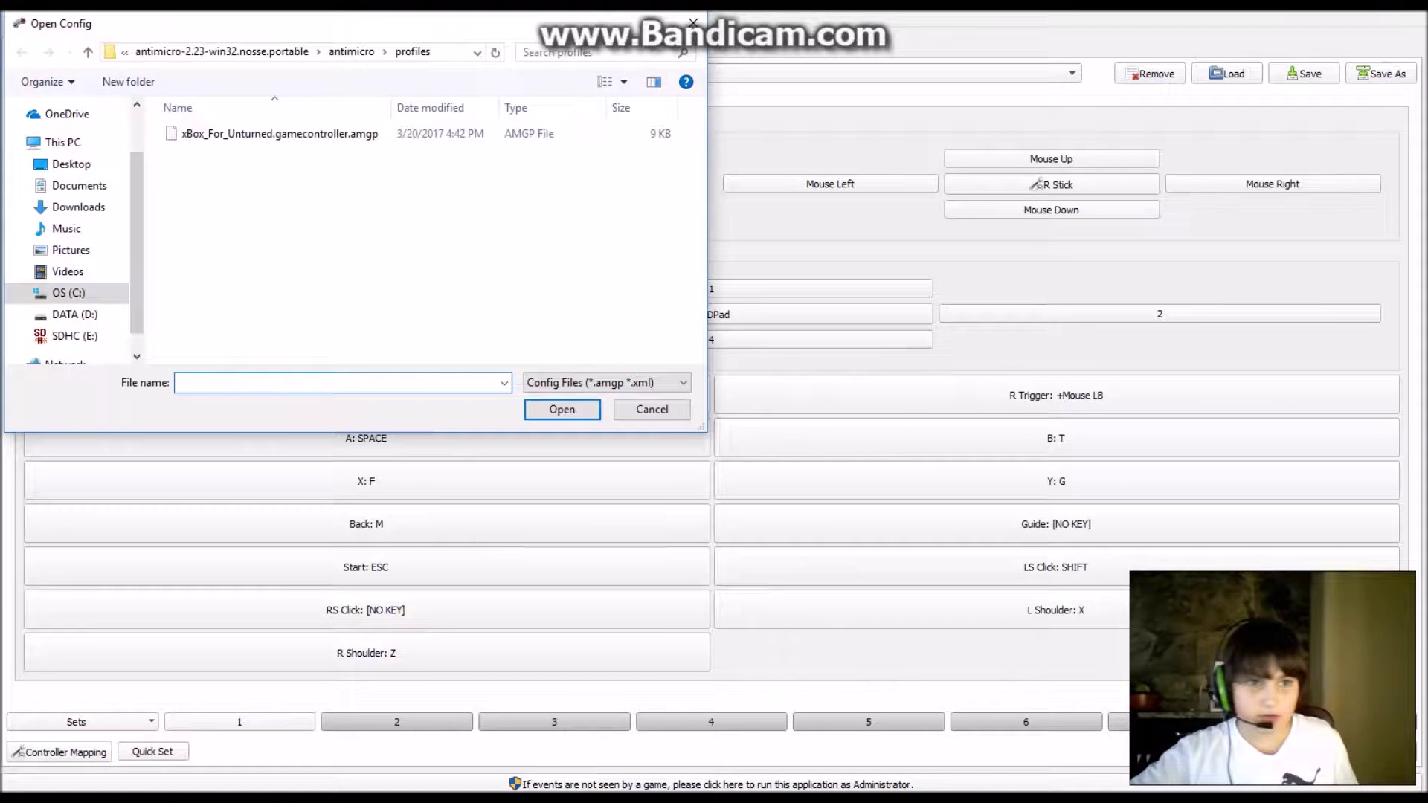
left_click(651, 409)
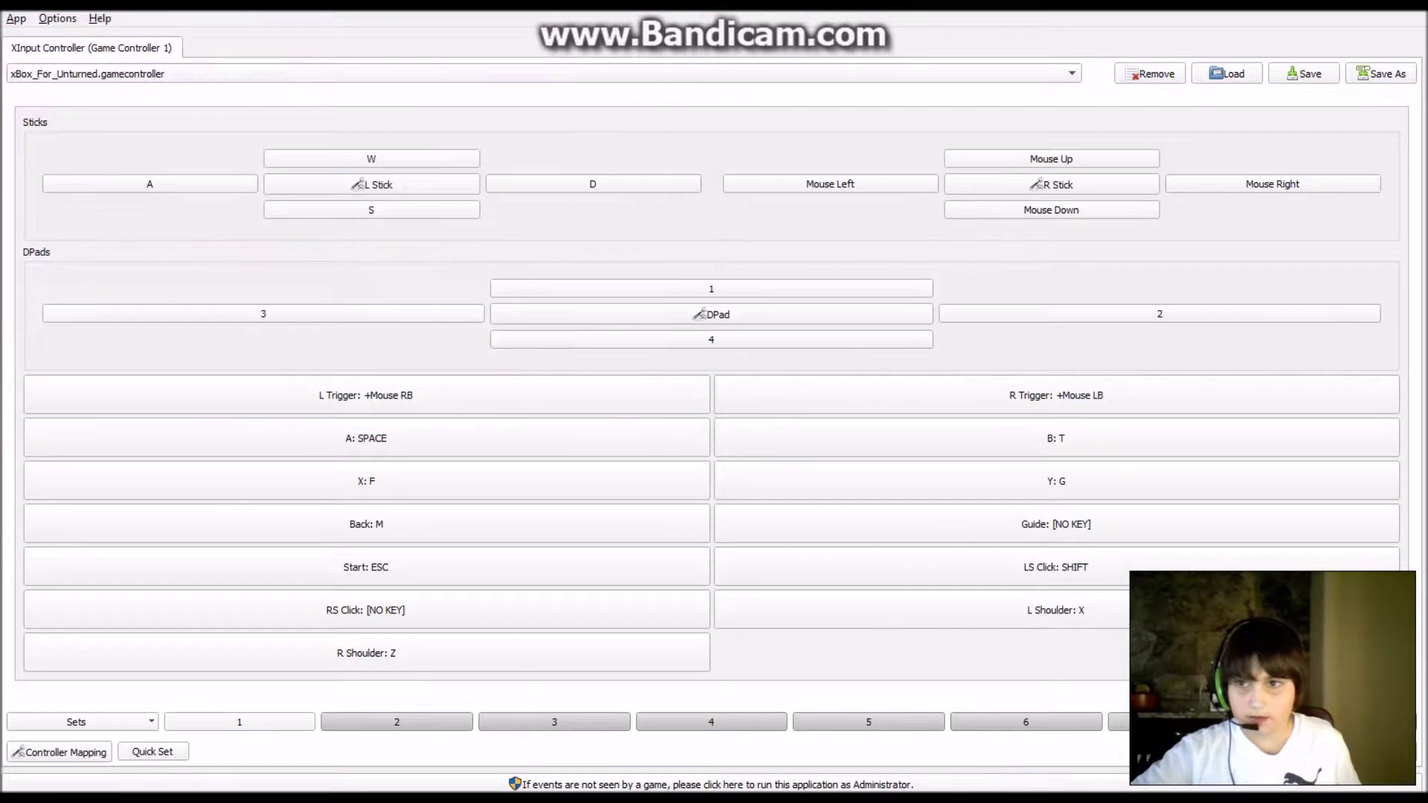
left_click(16, 18)
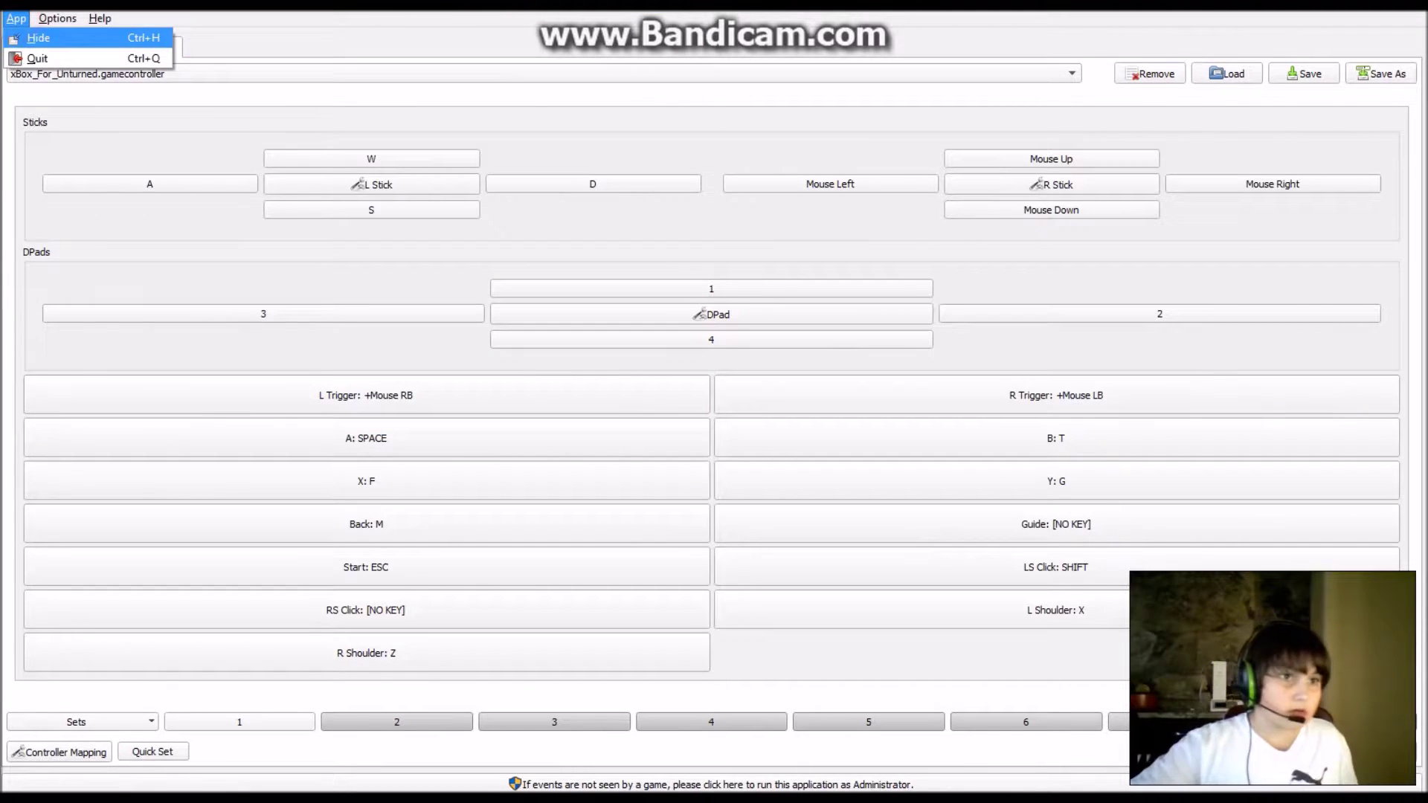
mouse_move(57, 18)
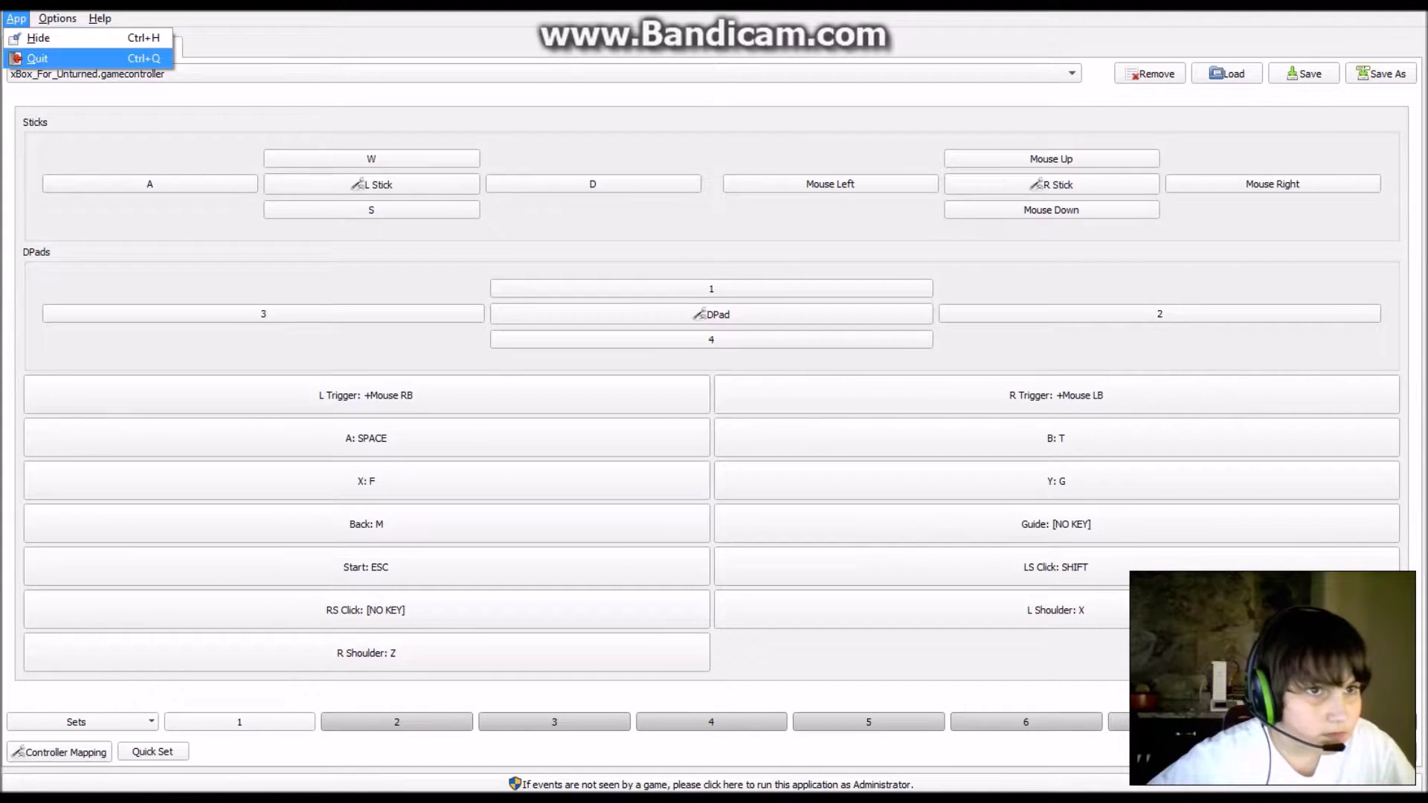
Start a new controller profile and assign the W key to the L Stick's up direction
left_click(843, 75)
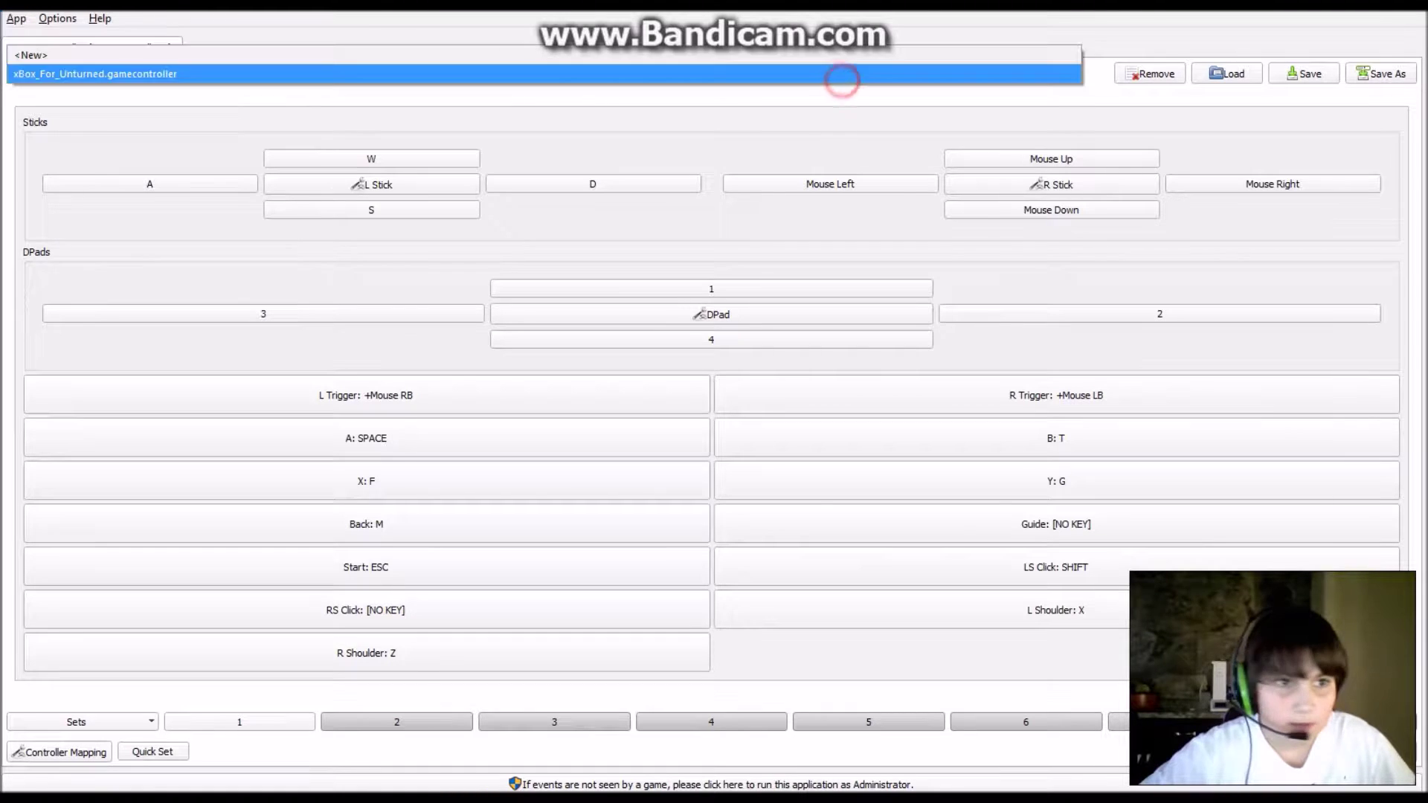
left_click(549, 50)
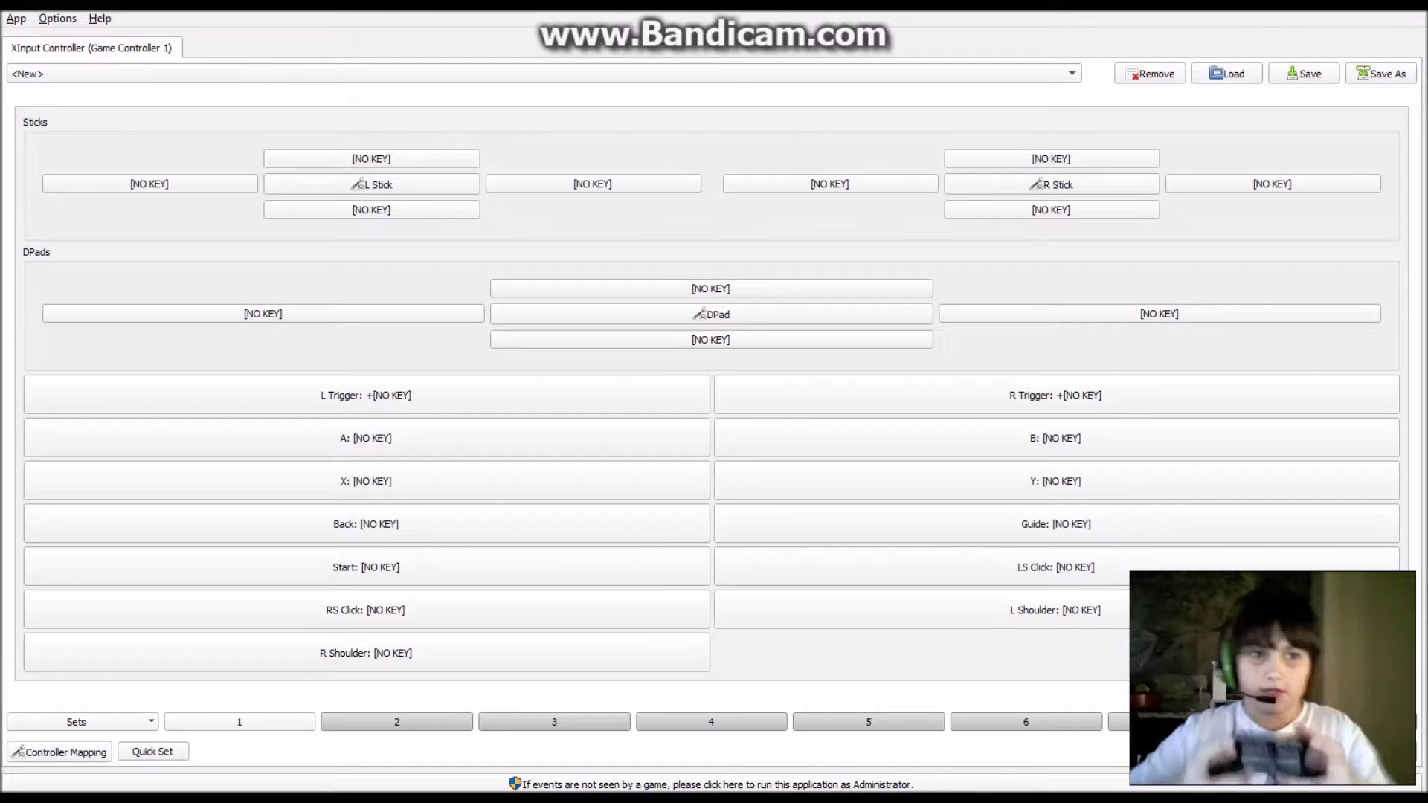
left_click(431, 158)
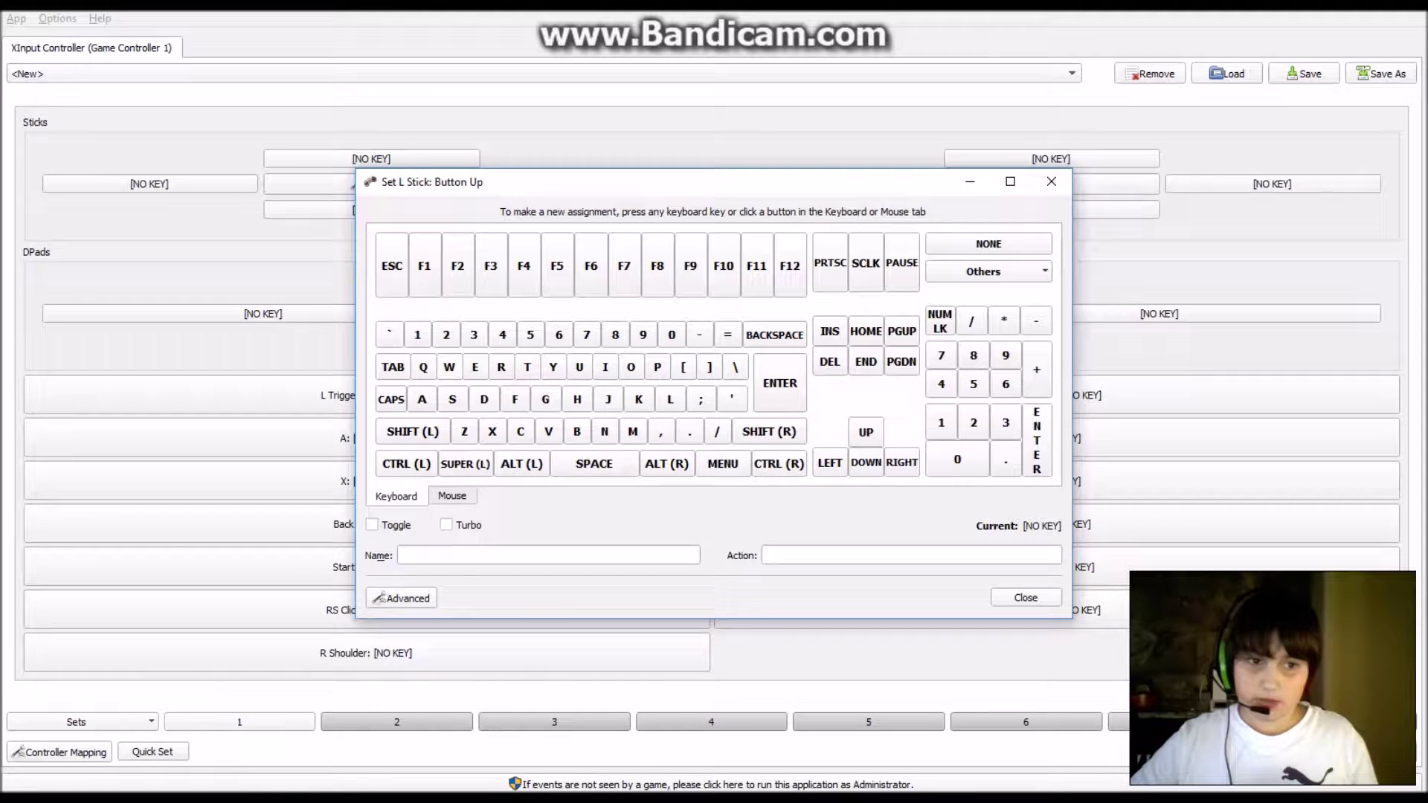
left_click(449, 367)
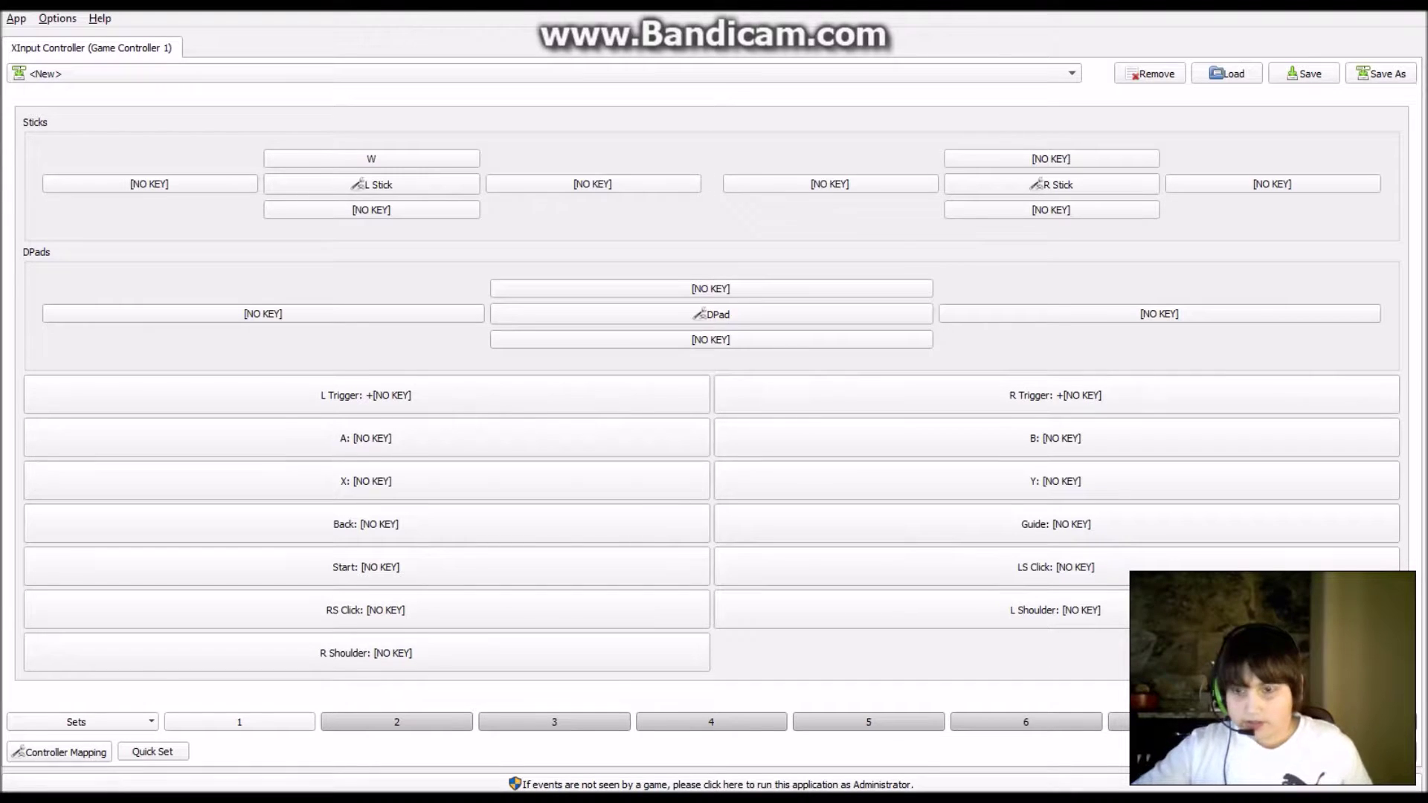
Switch to Chrome and test the L Stick's up mapping by entering a run of w characters in the address bar
key("super")
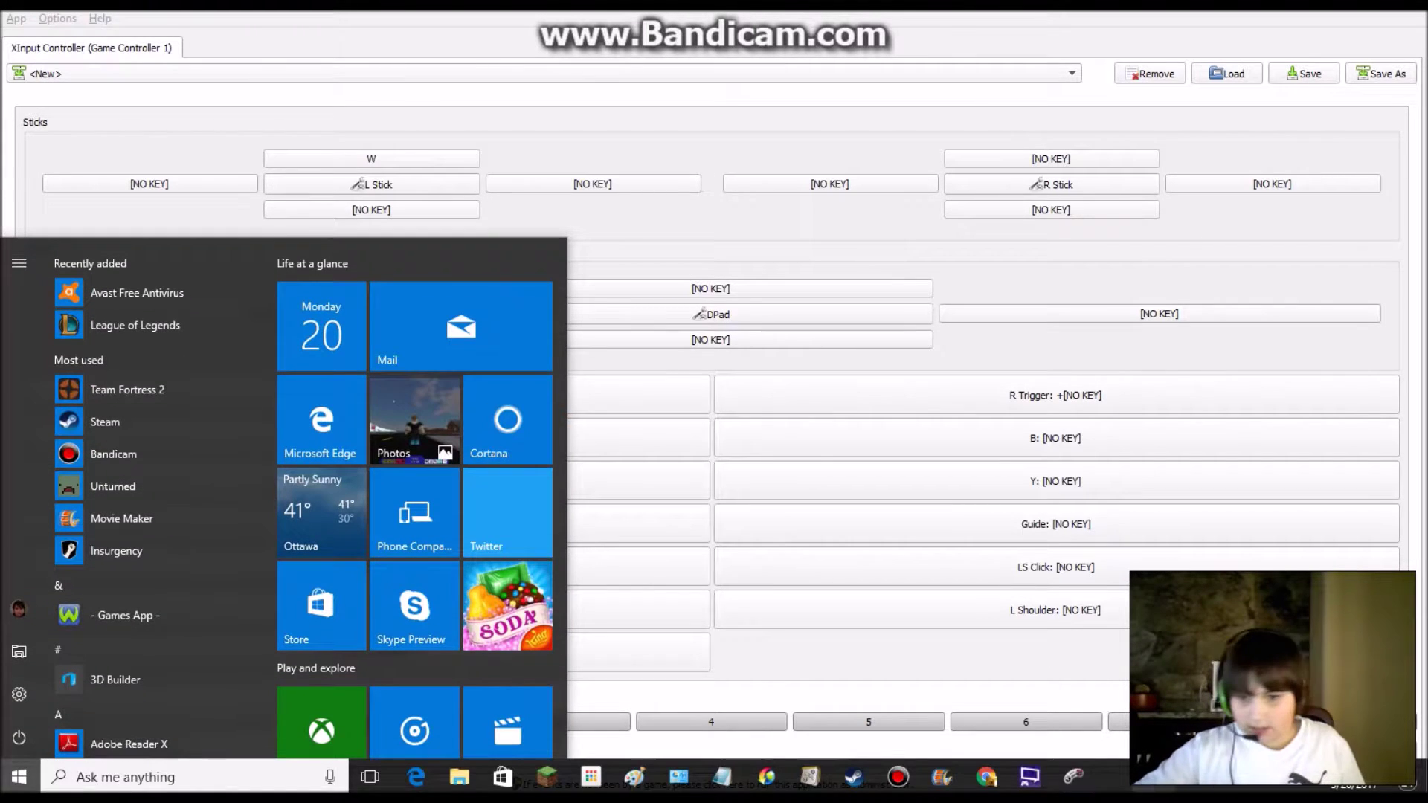
mouse_move(1073, 777)
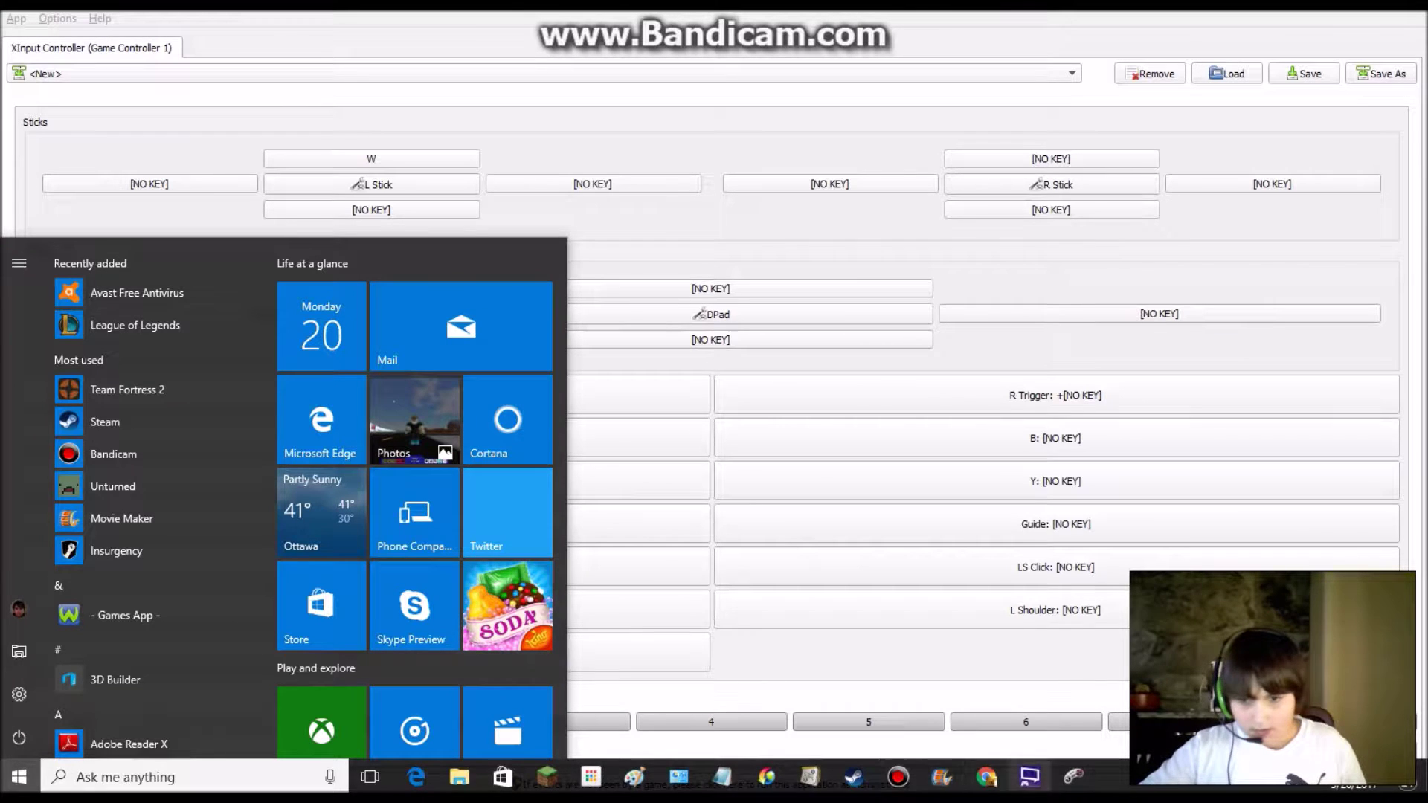
left_click(1072, 776)
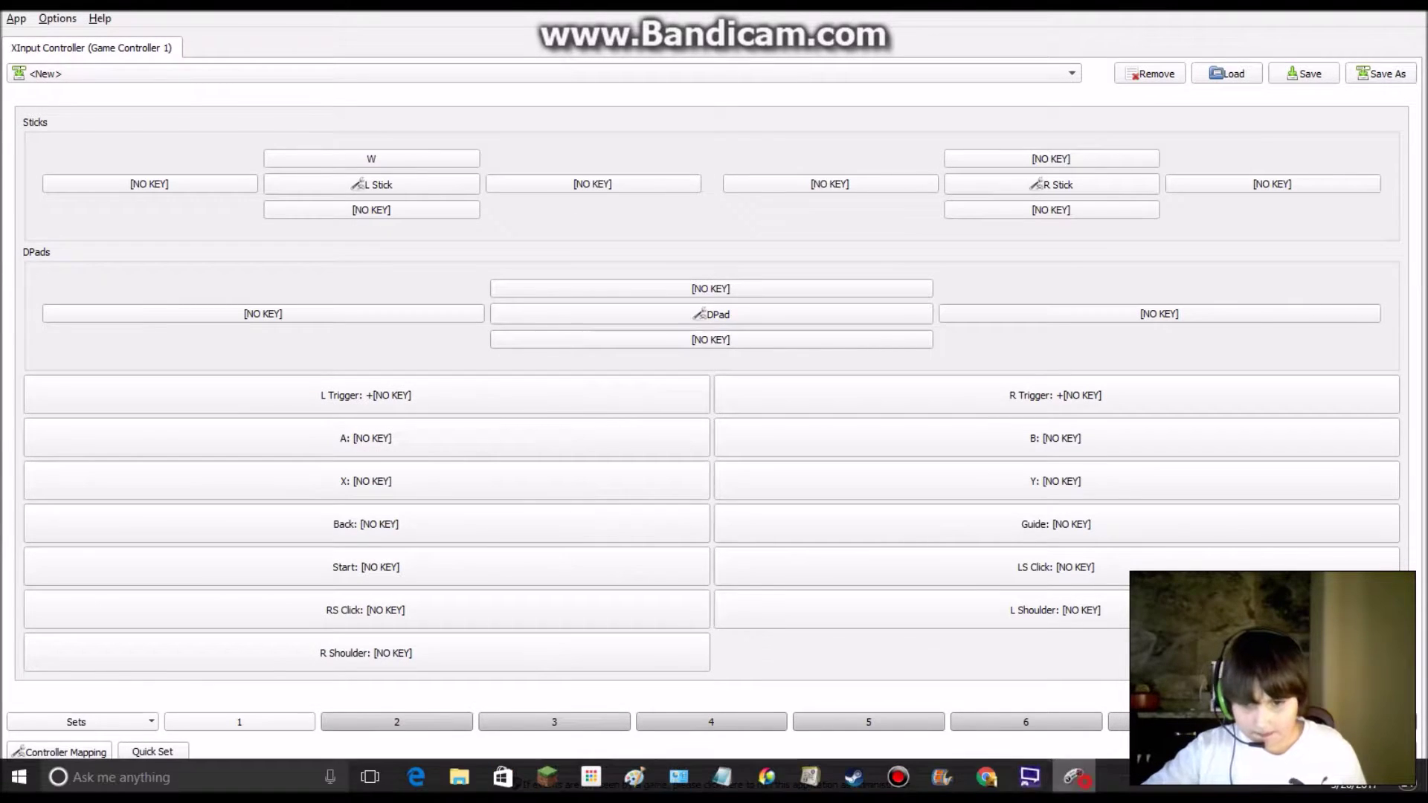
key("super+d")
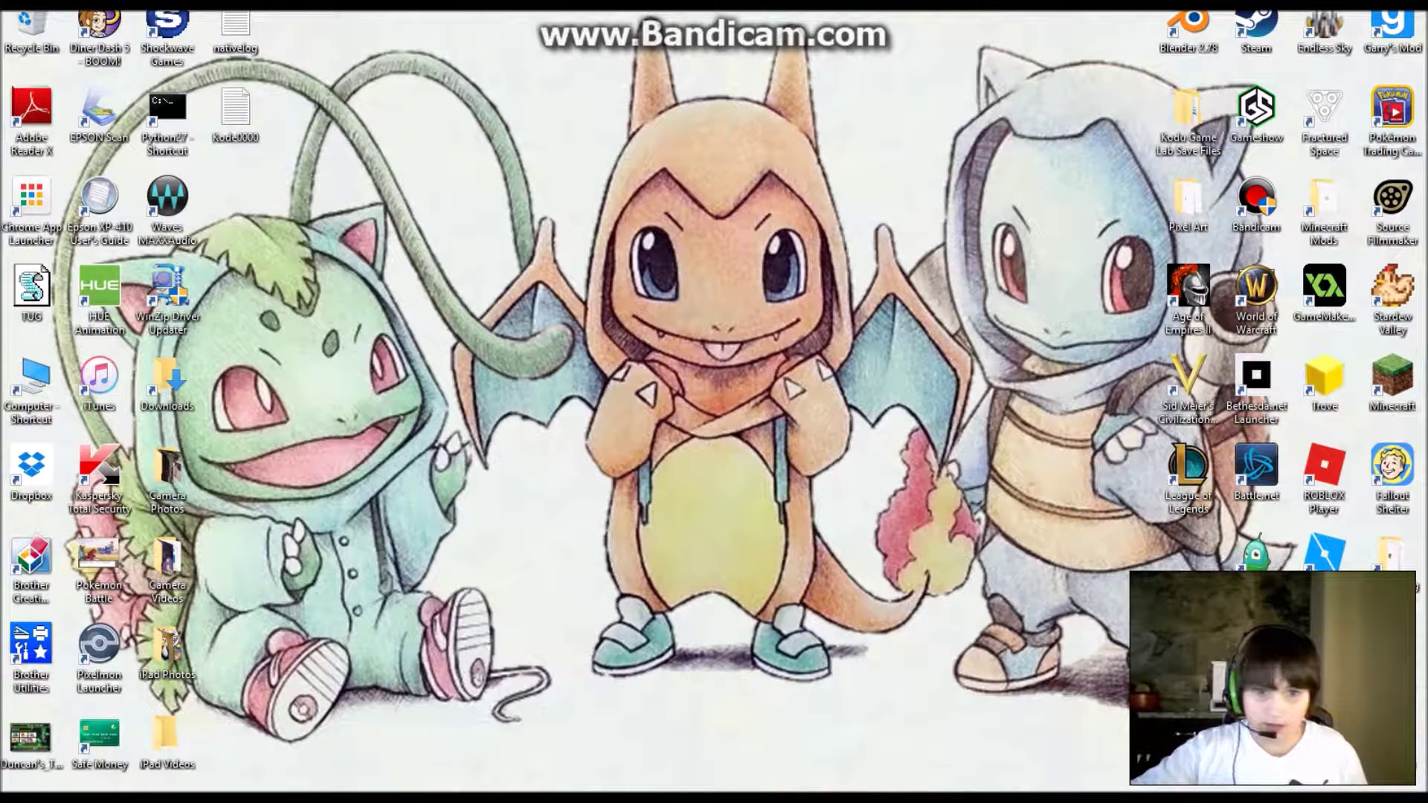
mouse_move(460, 800)
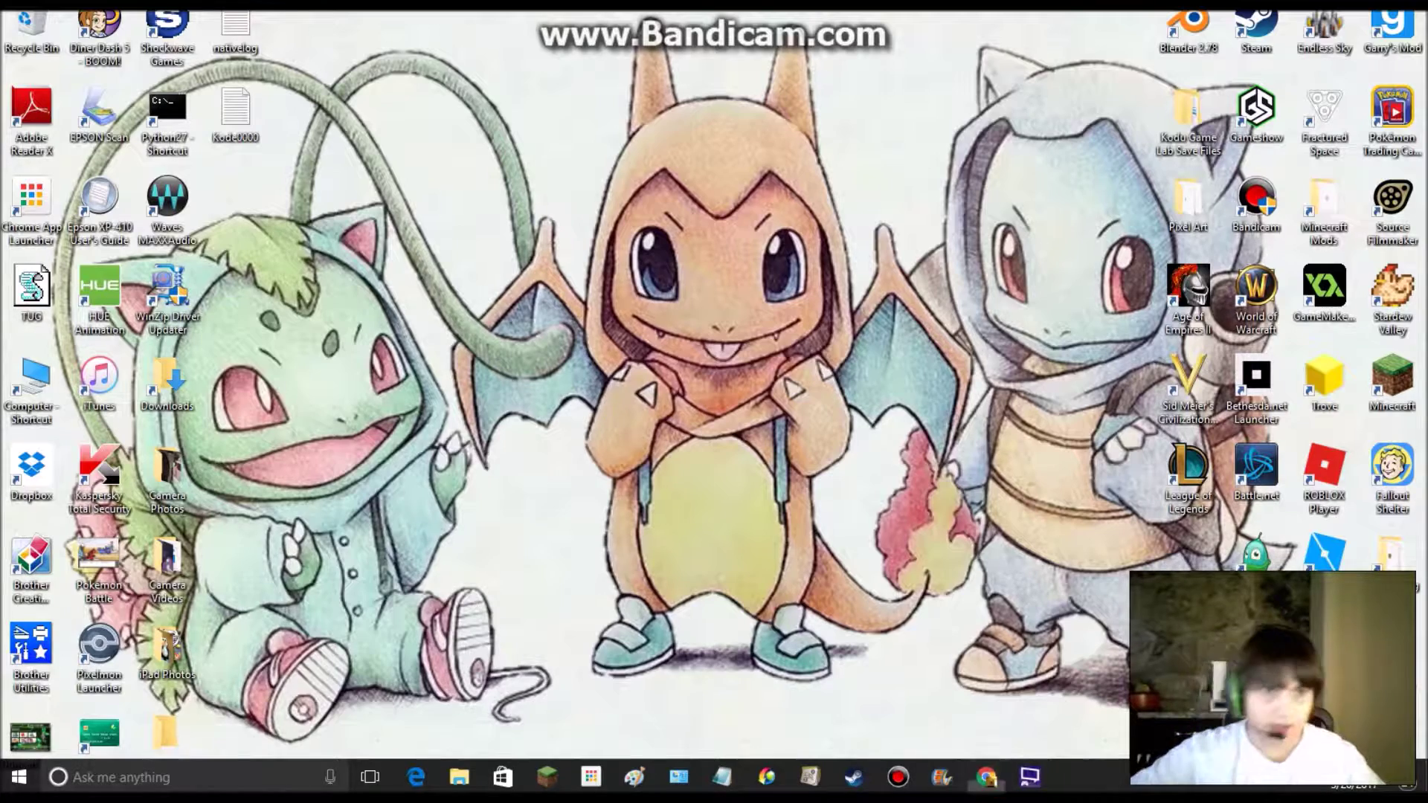
left_click(986, 778)
left_click_drag(431, 494, 821, 9)
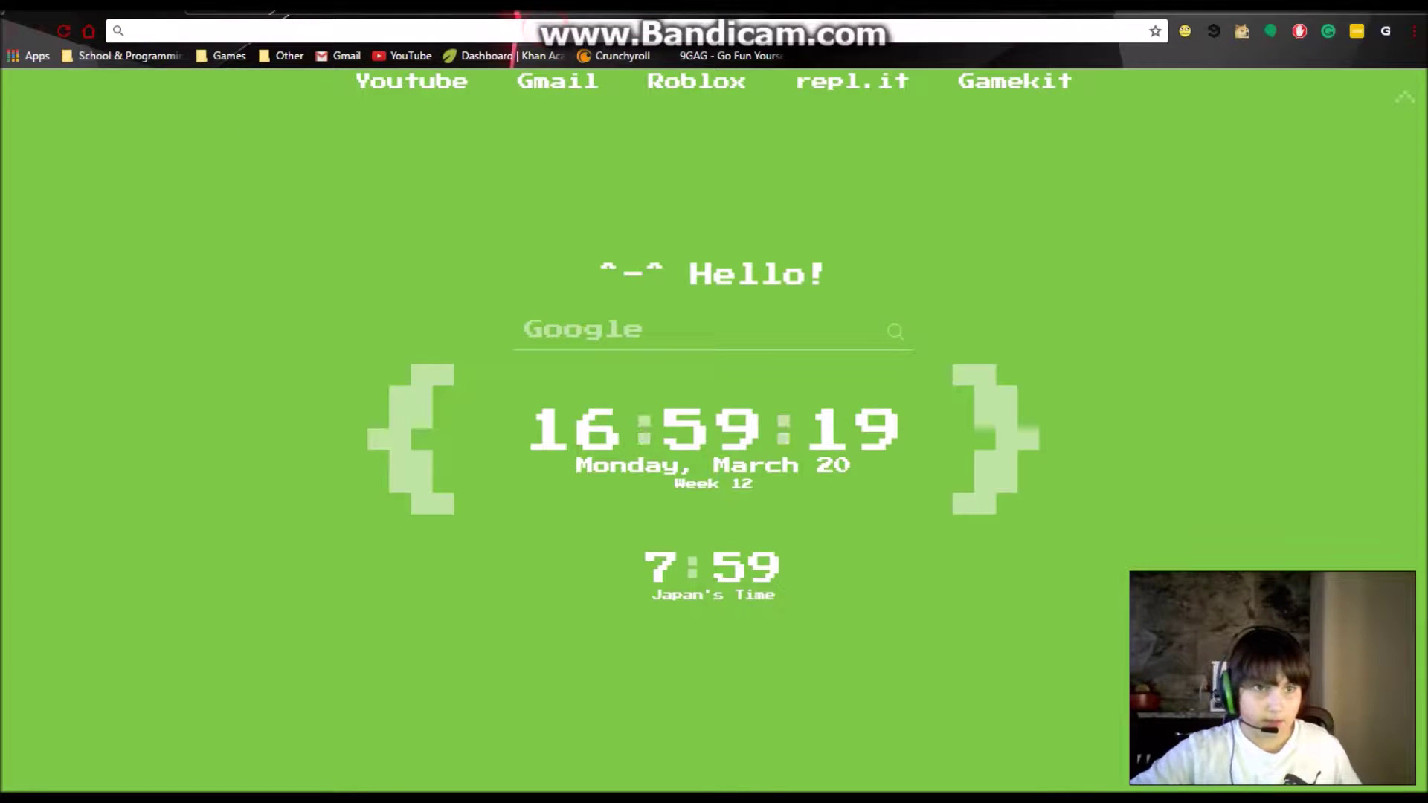
type("www")
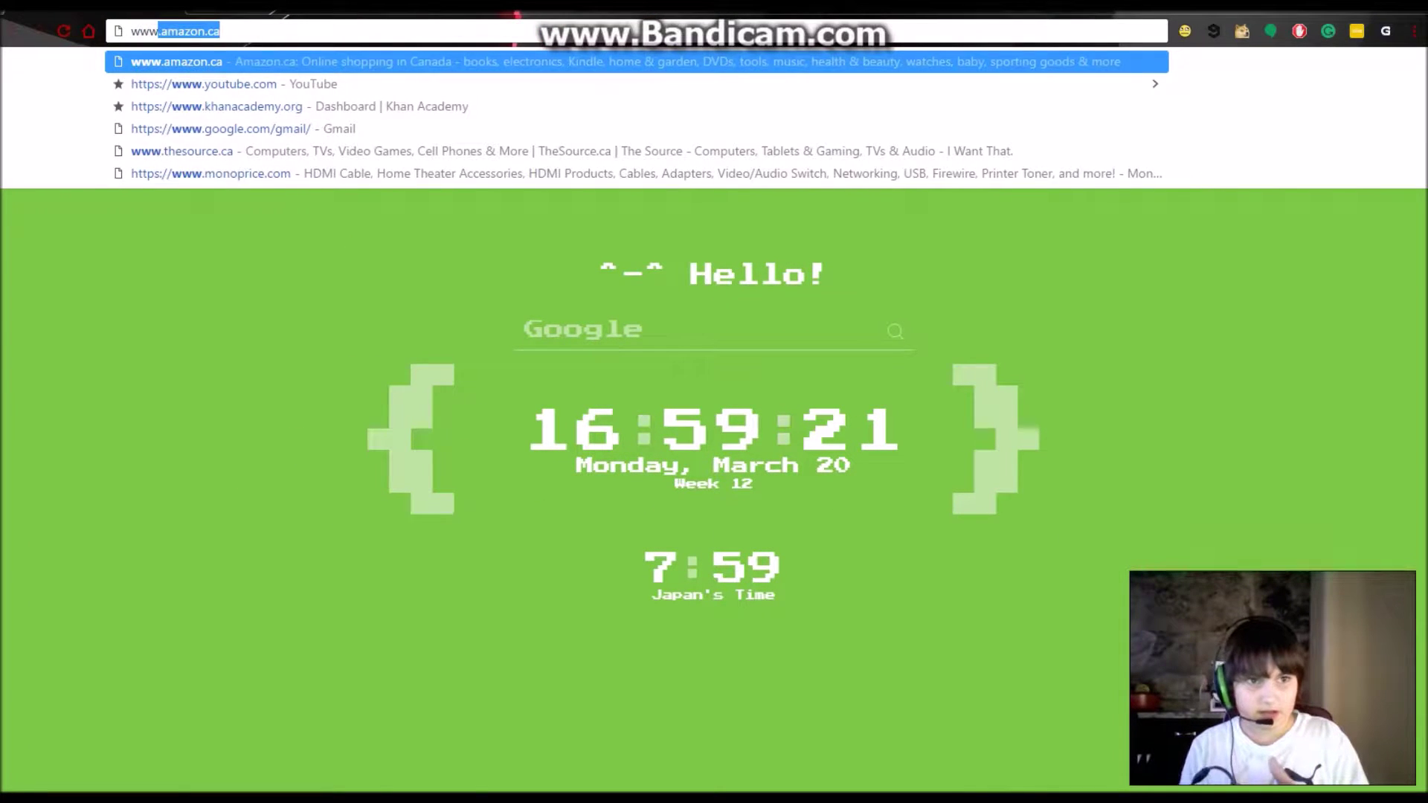
type("wwwwwwwww")
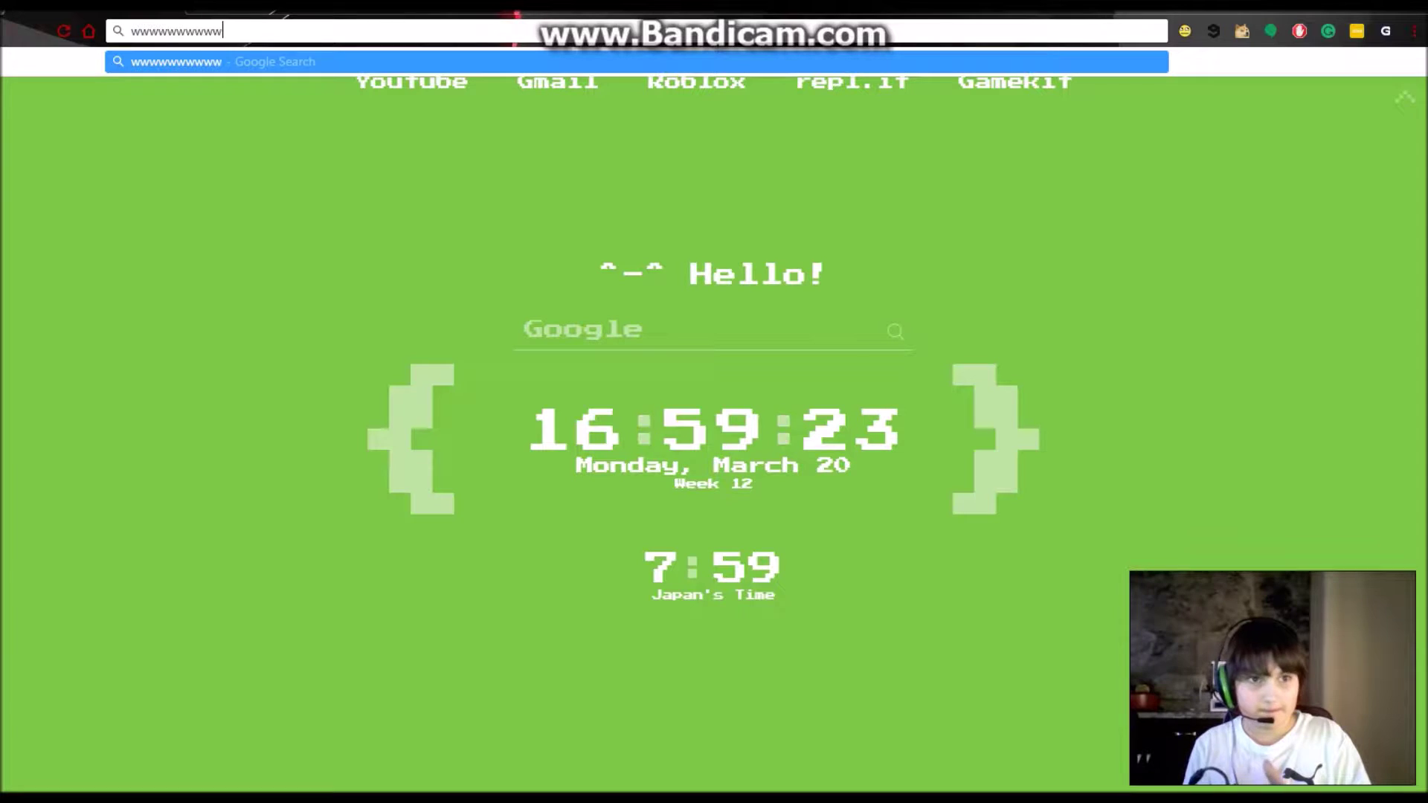
type("www")
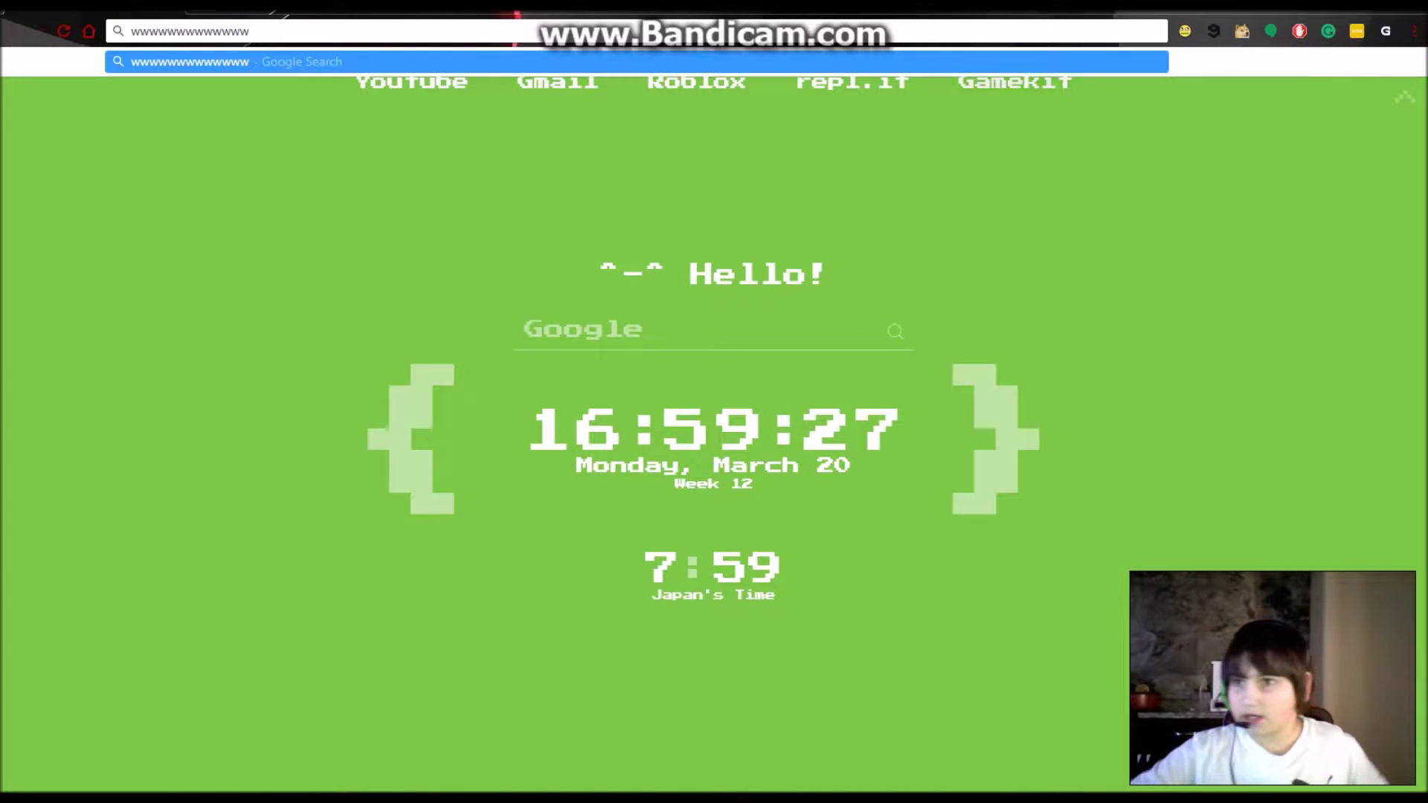
key("Escape")
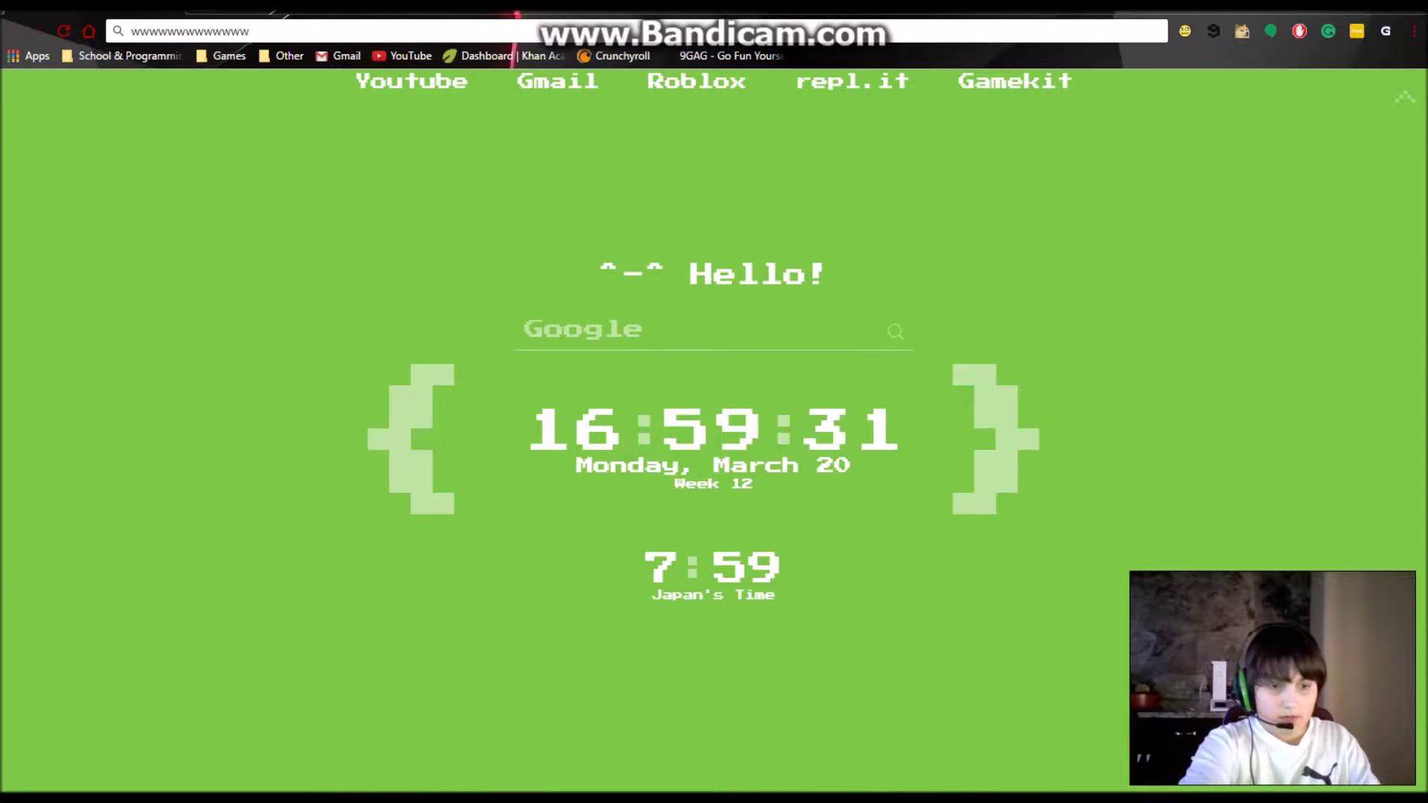
Leave Chrome and bring the AntiMicro controller mapping window back up
key("super+d")
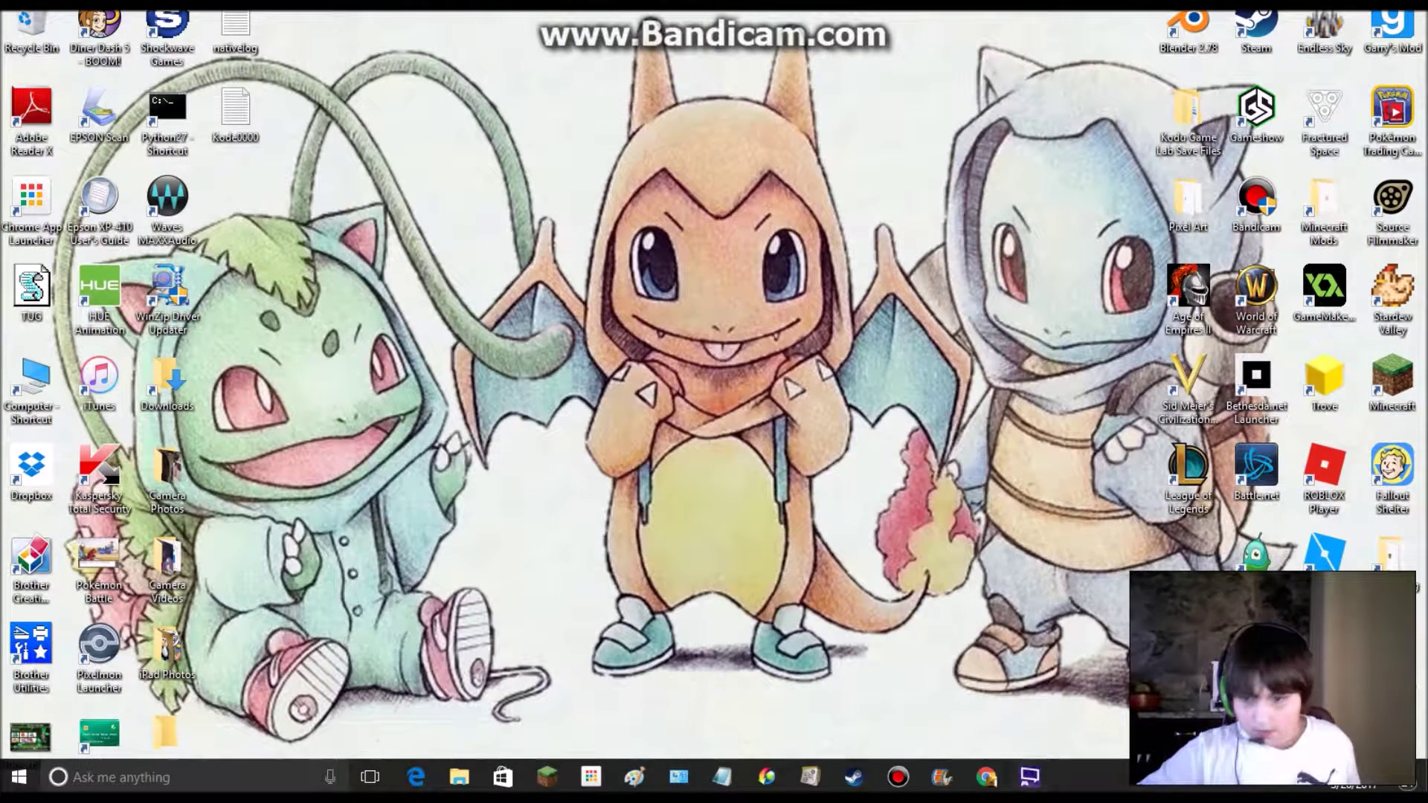
left_click(1134, 778)
left_click(1123, 634)
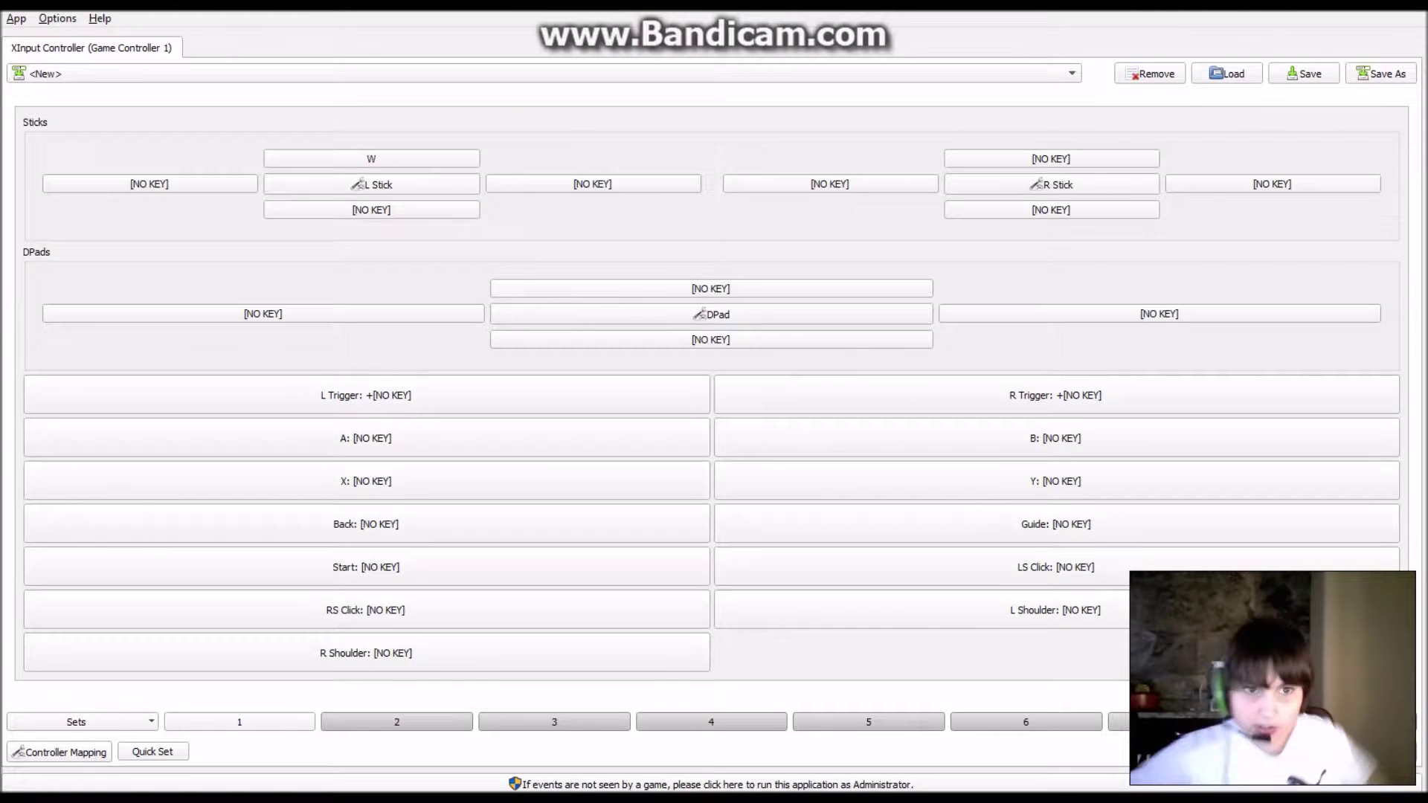
Assign the S key to the L Stick's right direction
left_click(624, 185)
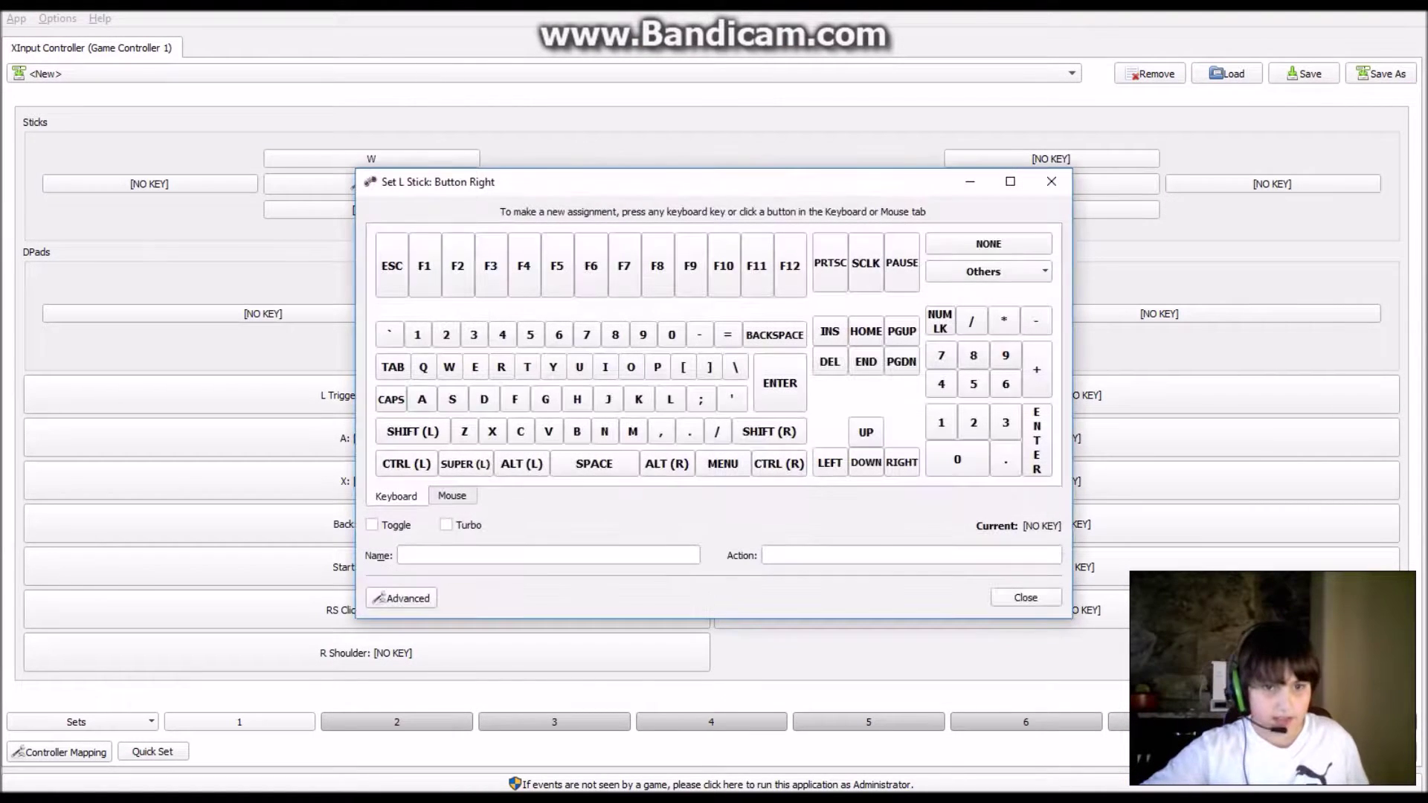
left_click(422, 398)
left_click(602, 184)
left_click(452, 399)
Assign the A key to the L Stick's left direction and the S key to its down direction
left_click(223, 184)
left_click(418, 397)
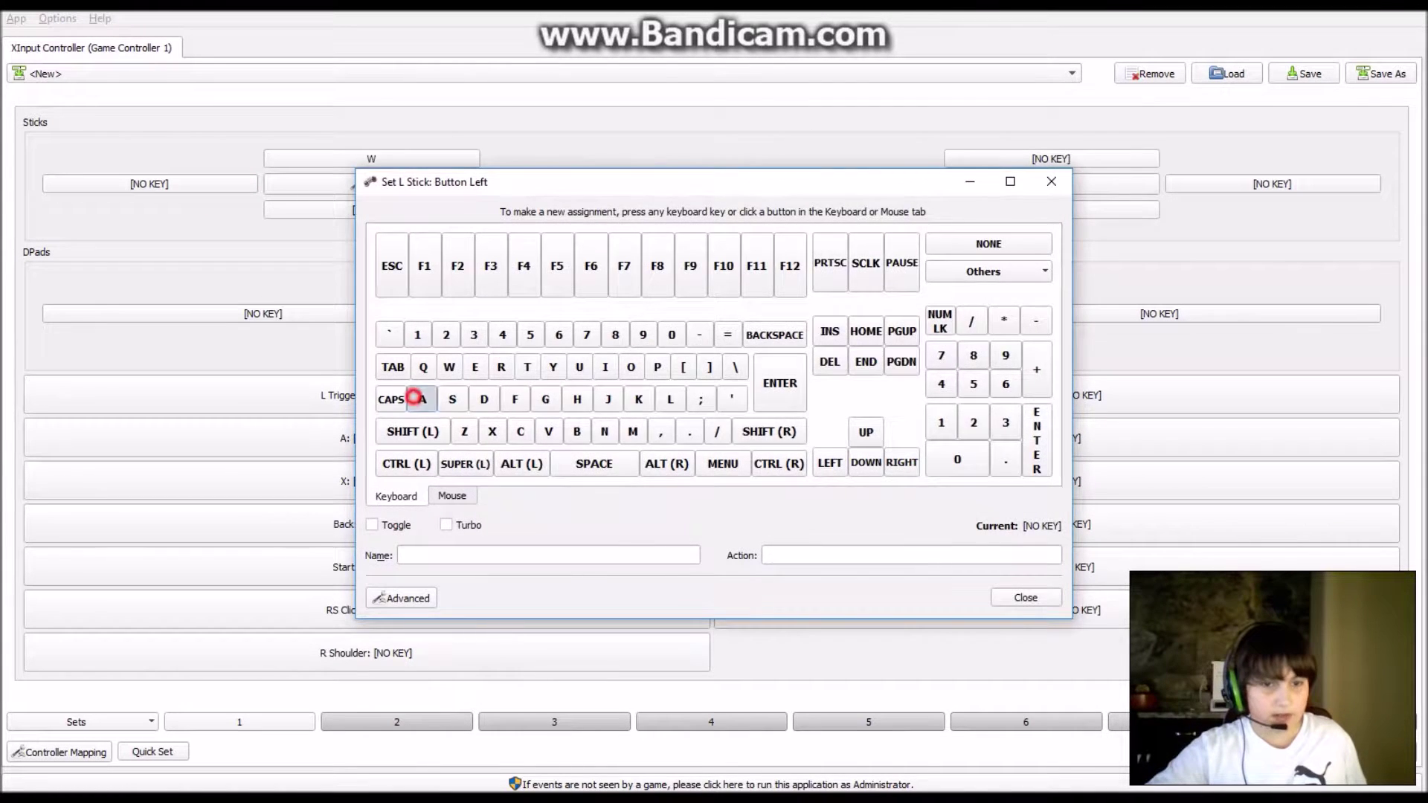
left_click(393, 211)
left_click(454, 400)
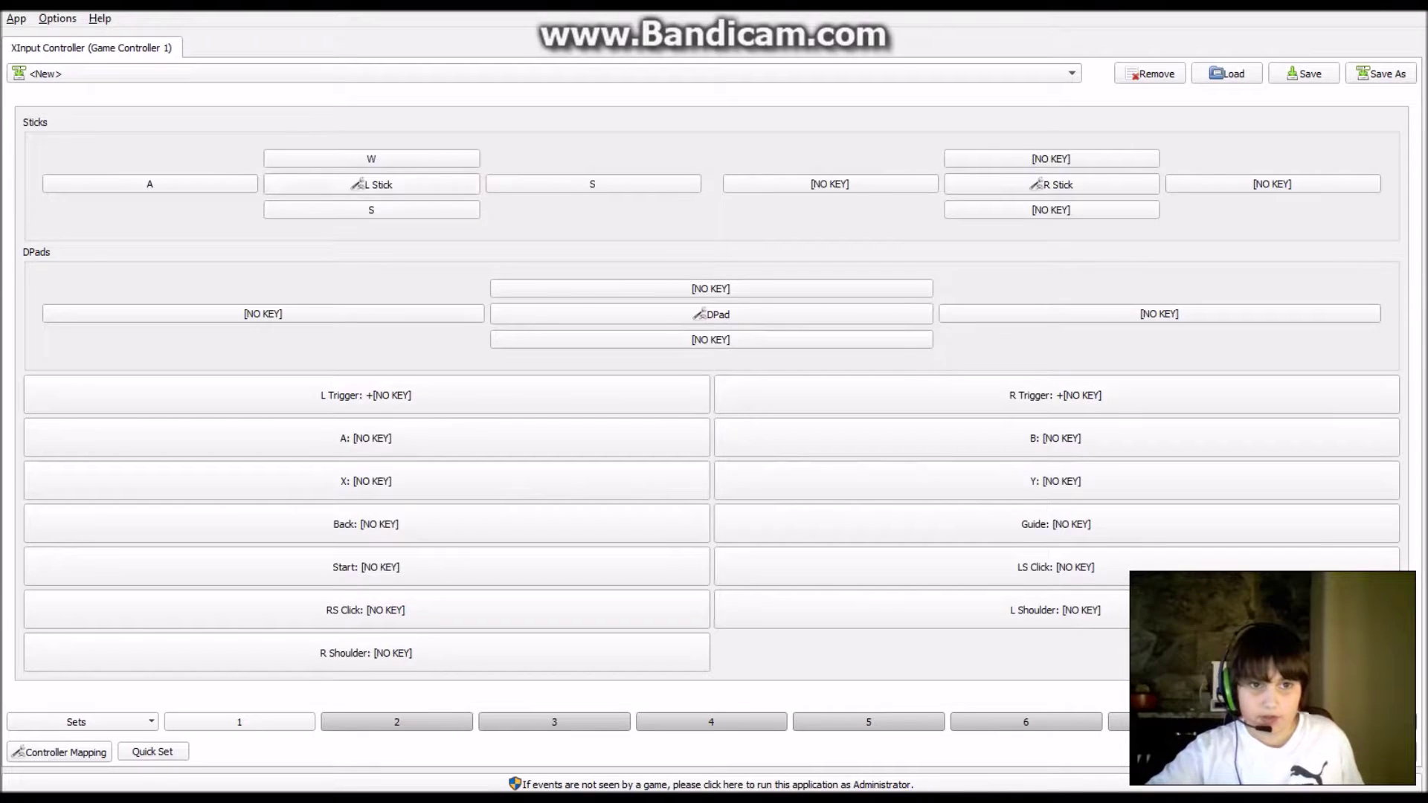
Reassign the L Stick's right direction to the D key
left_click(439, 209)
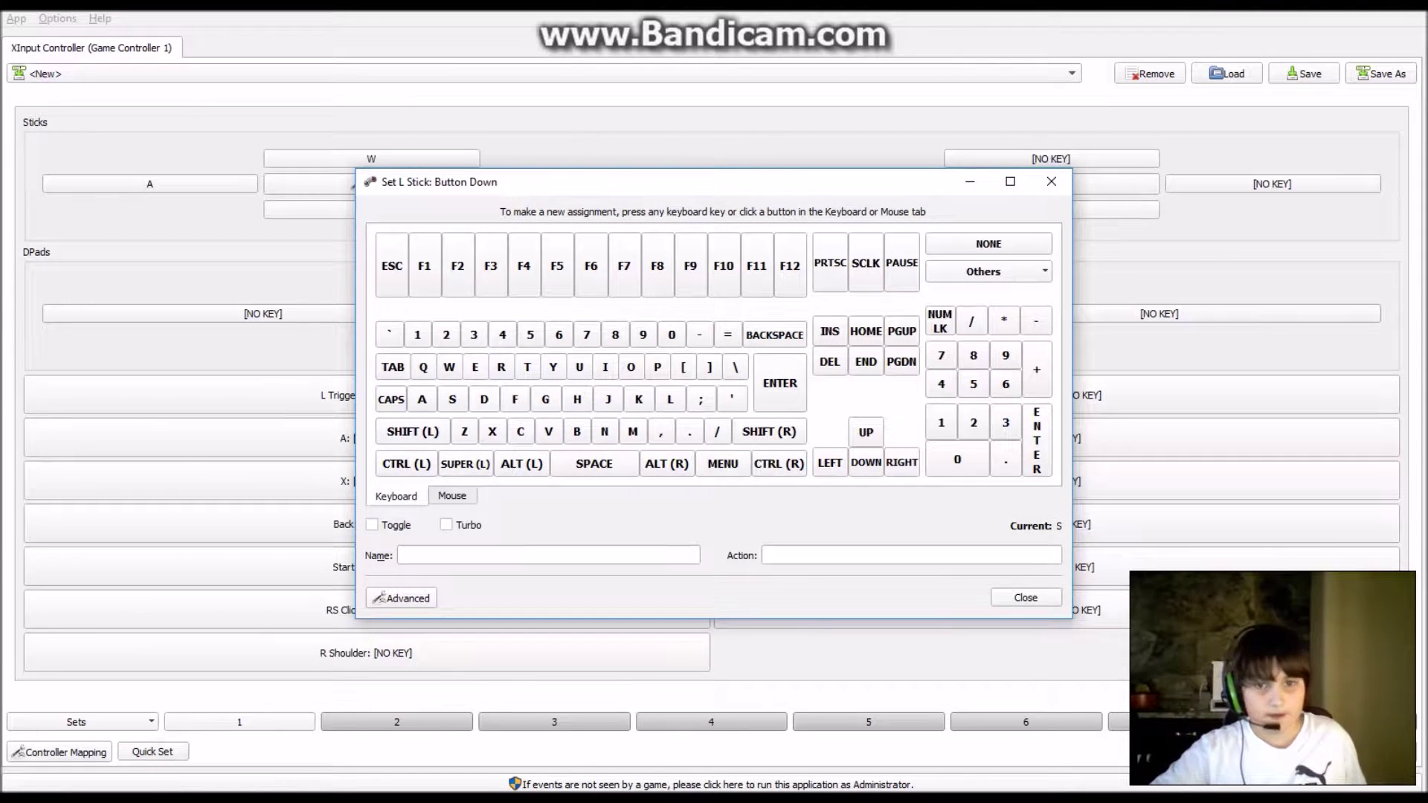
left_click(1051, 182)
left_click(536, 181)
left_click(485, 399)
Apply the Arrows preset to the R Stick
left_click(1032, 186)
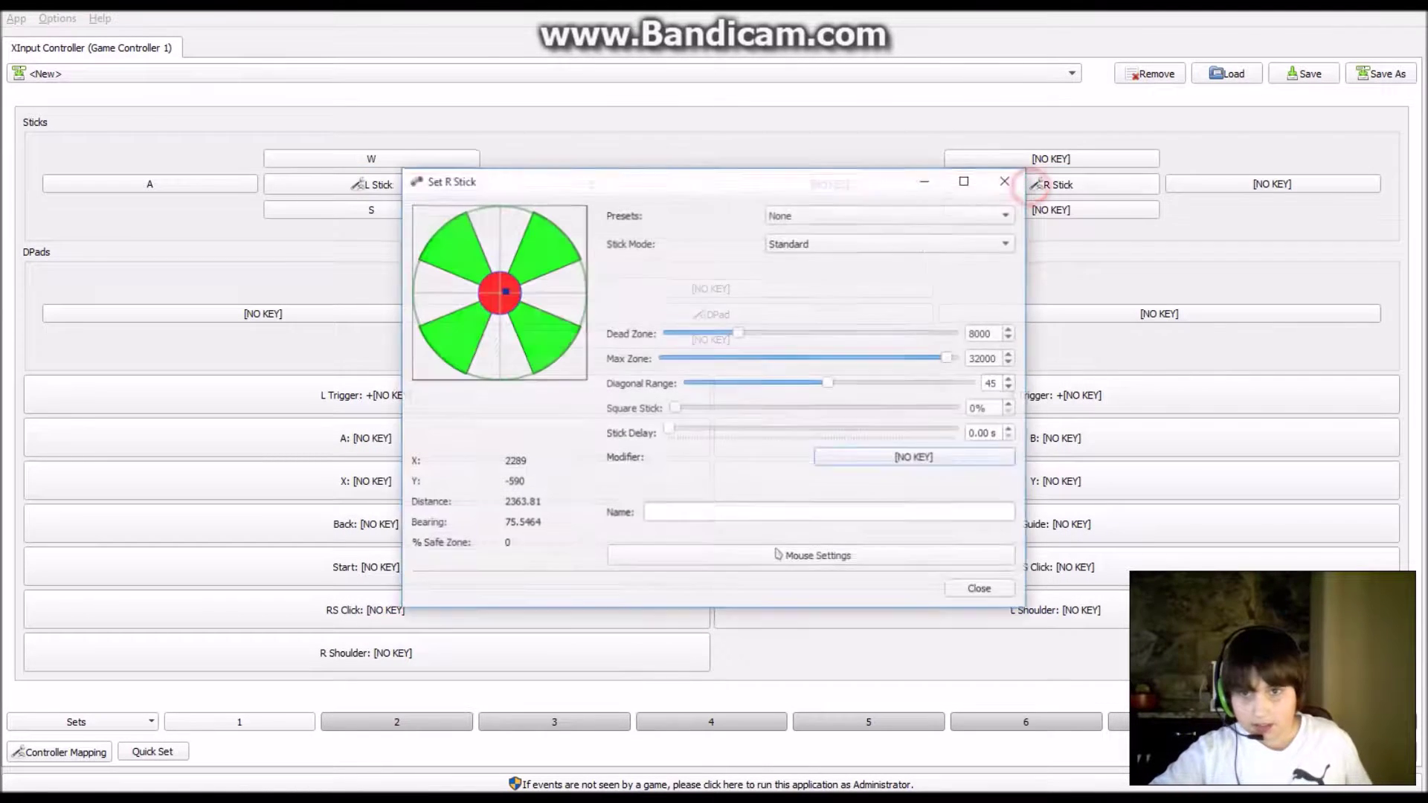
left_click(859, 553)
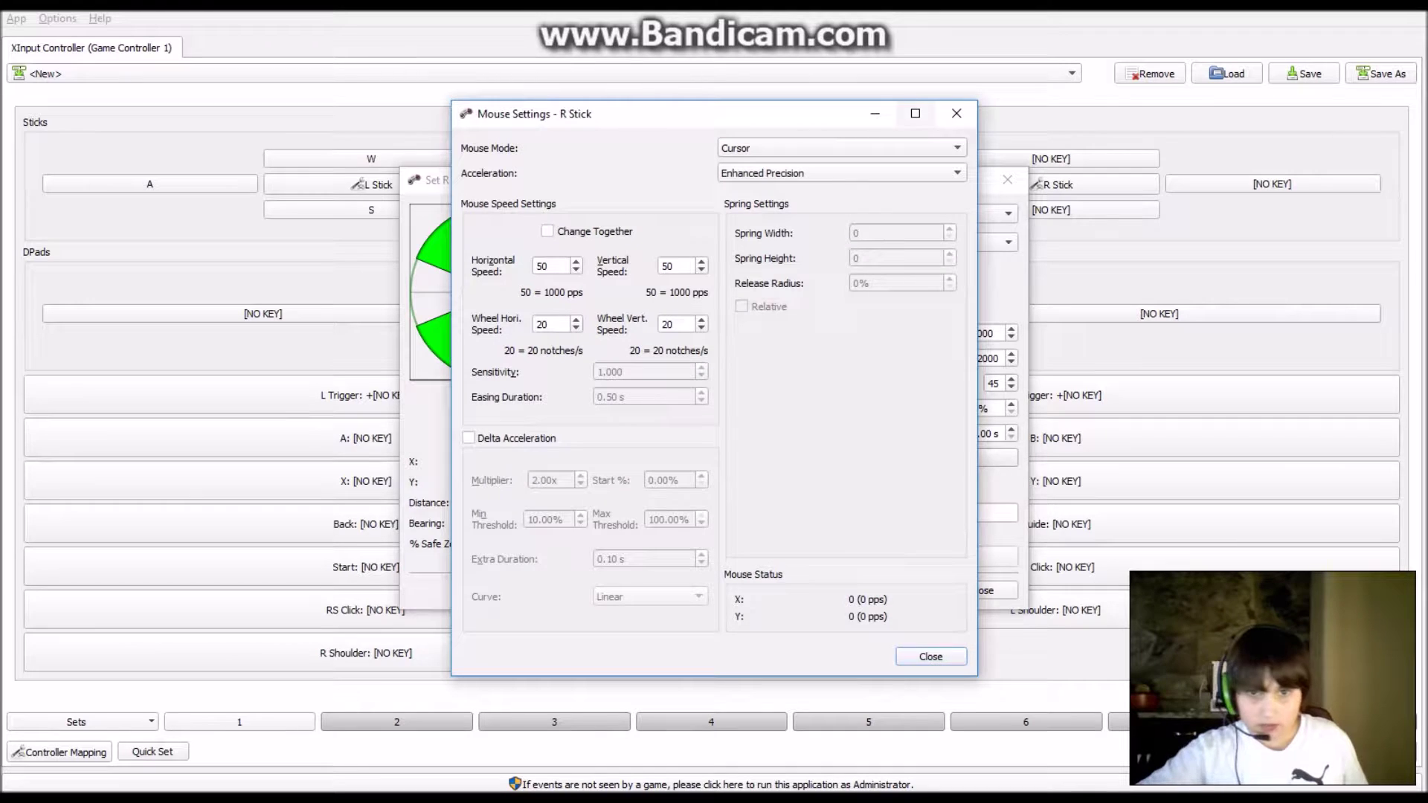
left_click(957, 113)
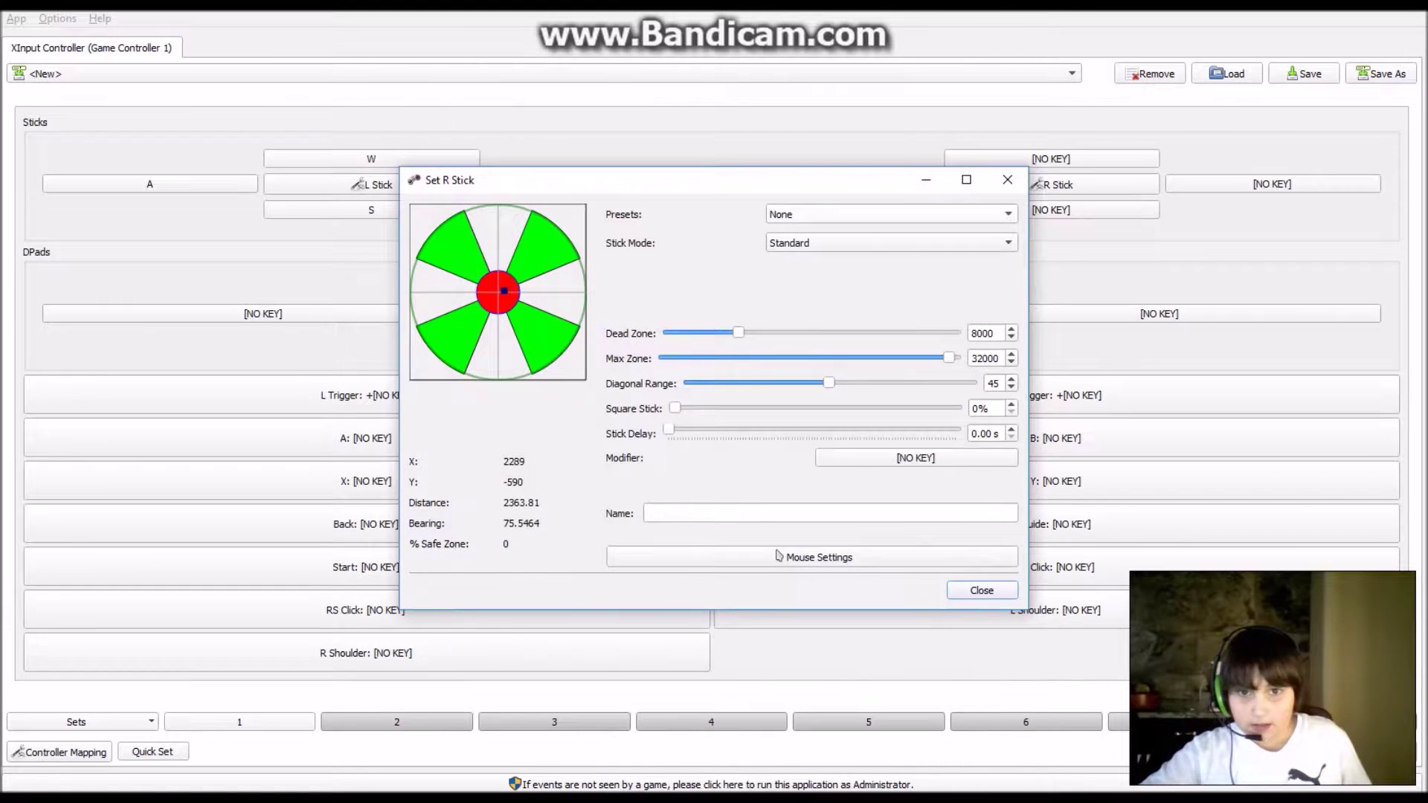
left_click(924, 214)
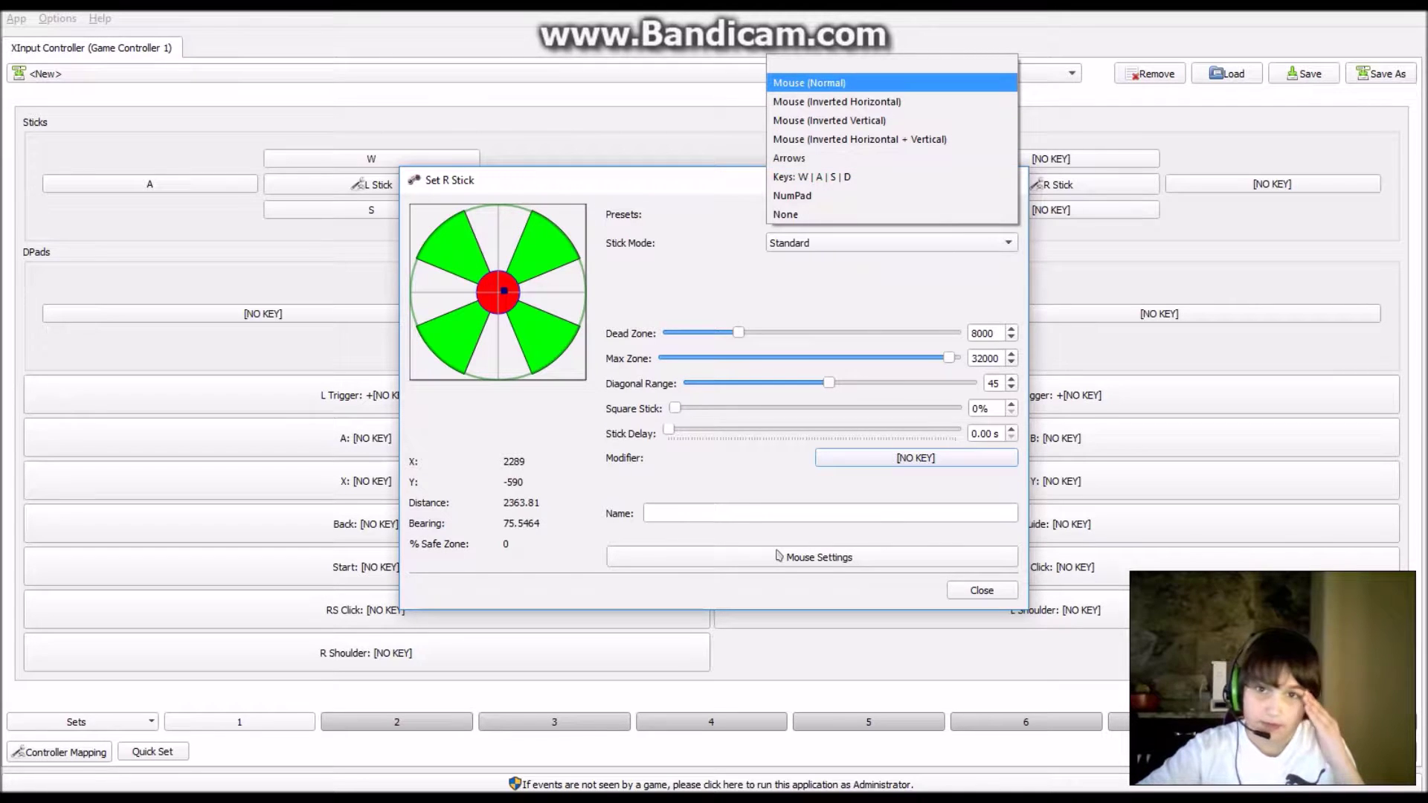
left_click(852, 78)
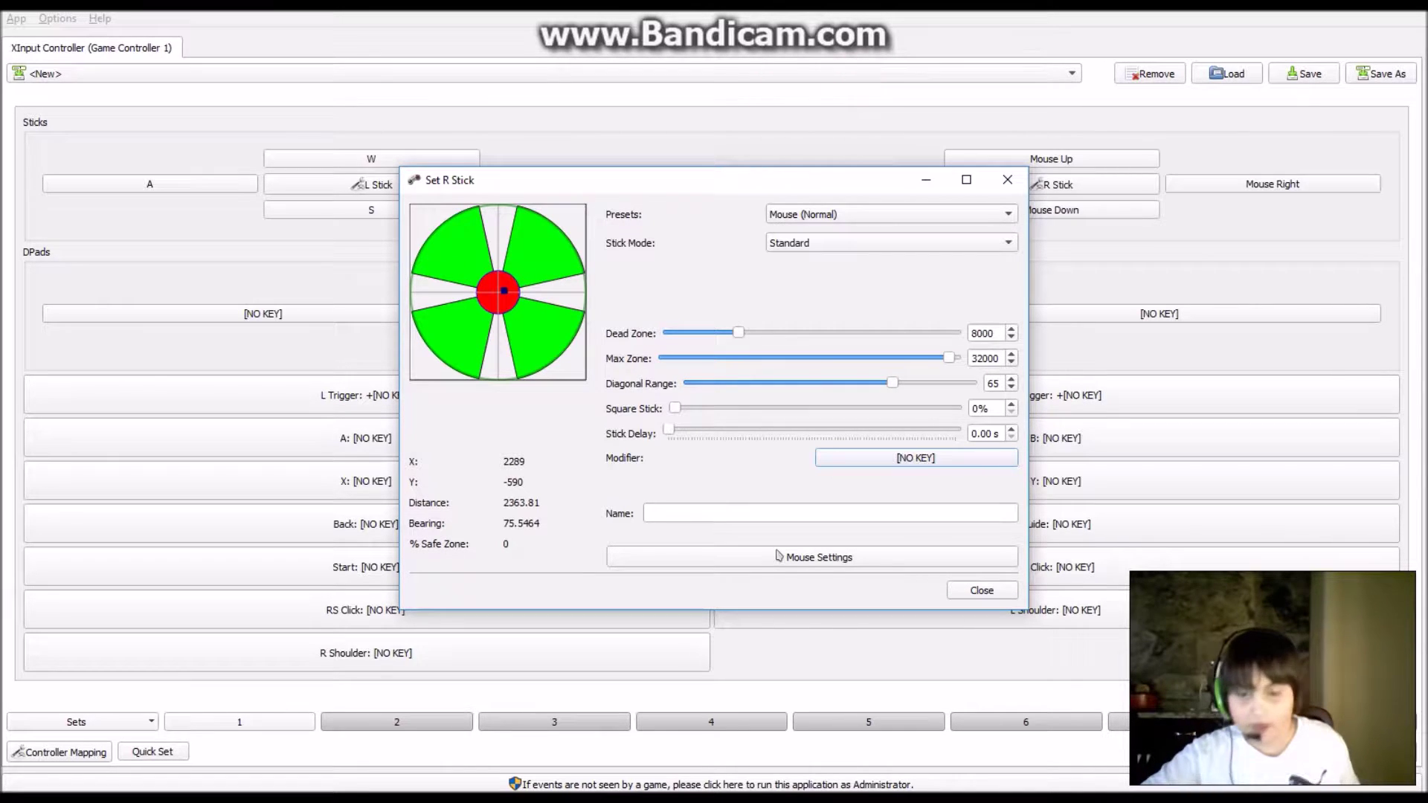
key("Down")
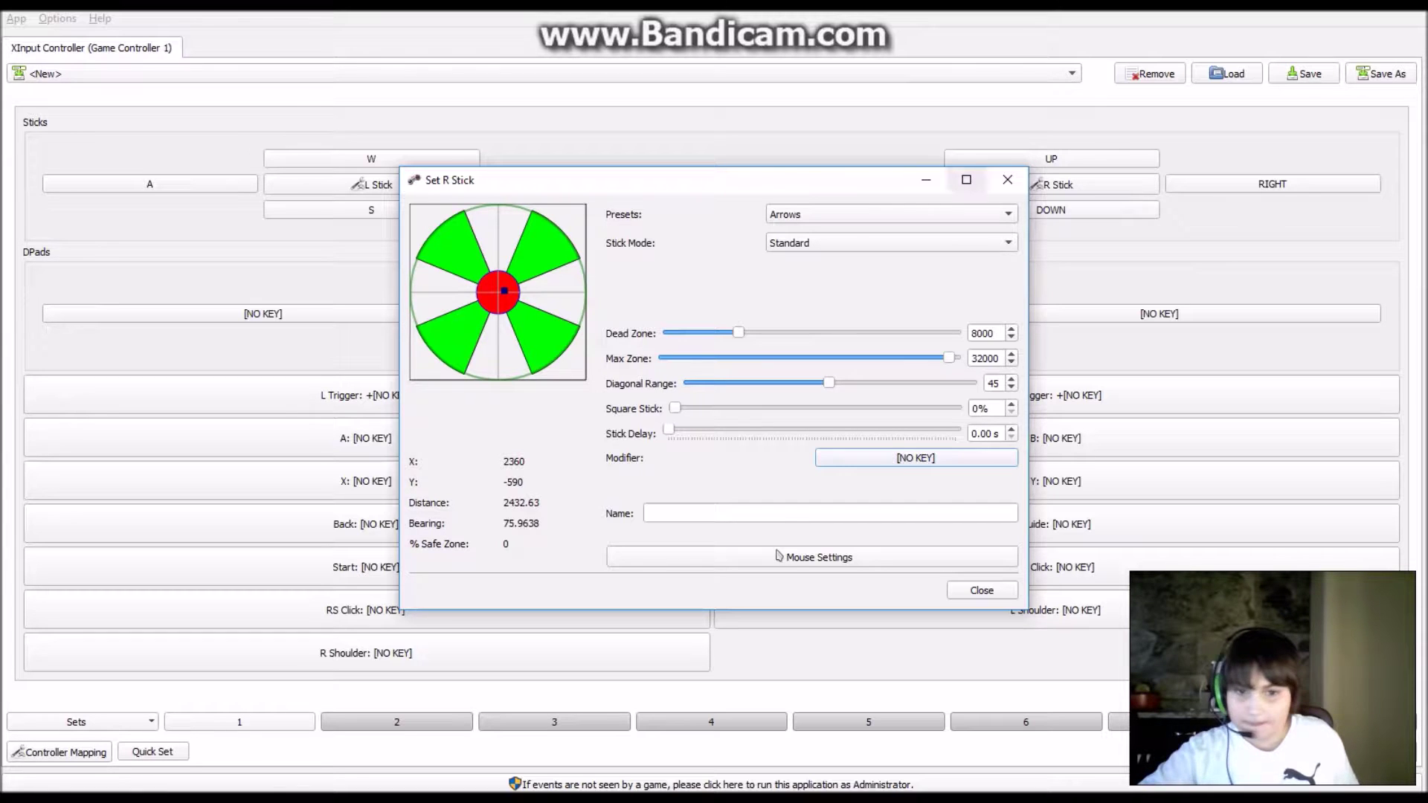
left_click(1007, 179)
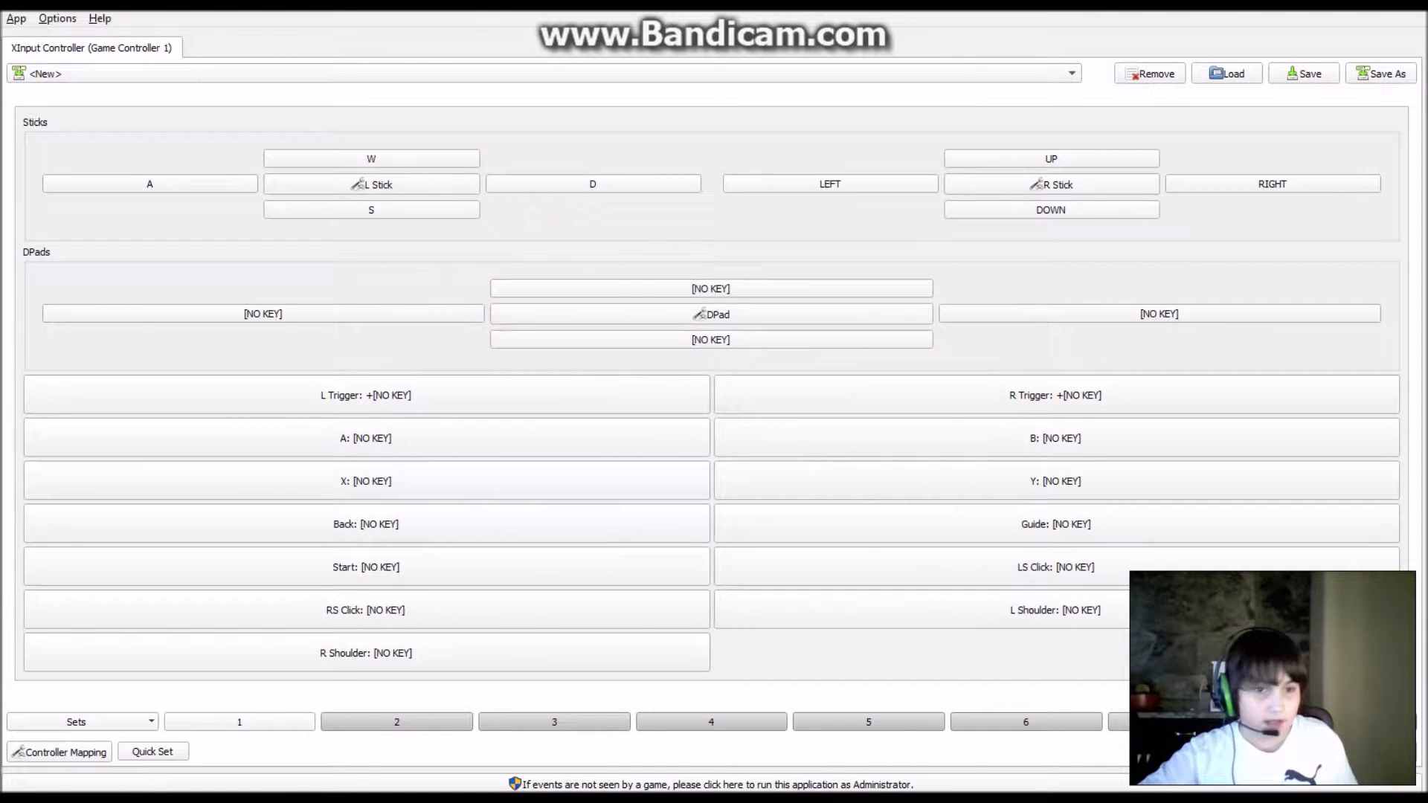
left_click(646, 287)
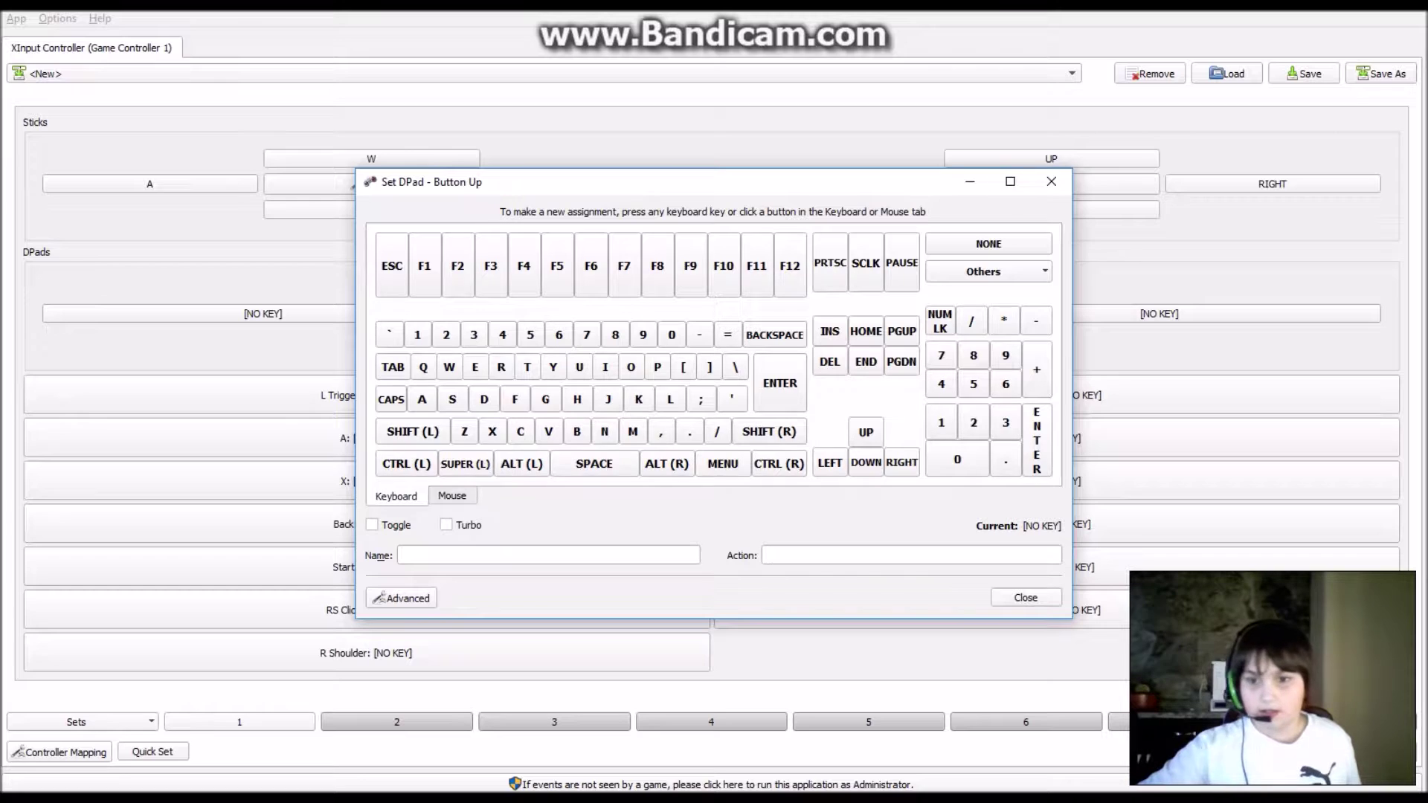
left_click(1051, 182)
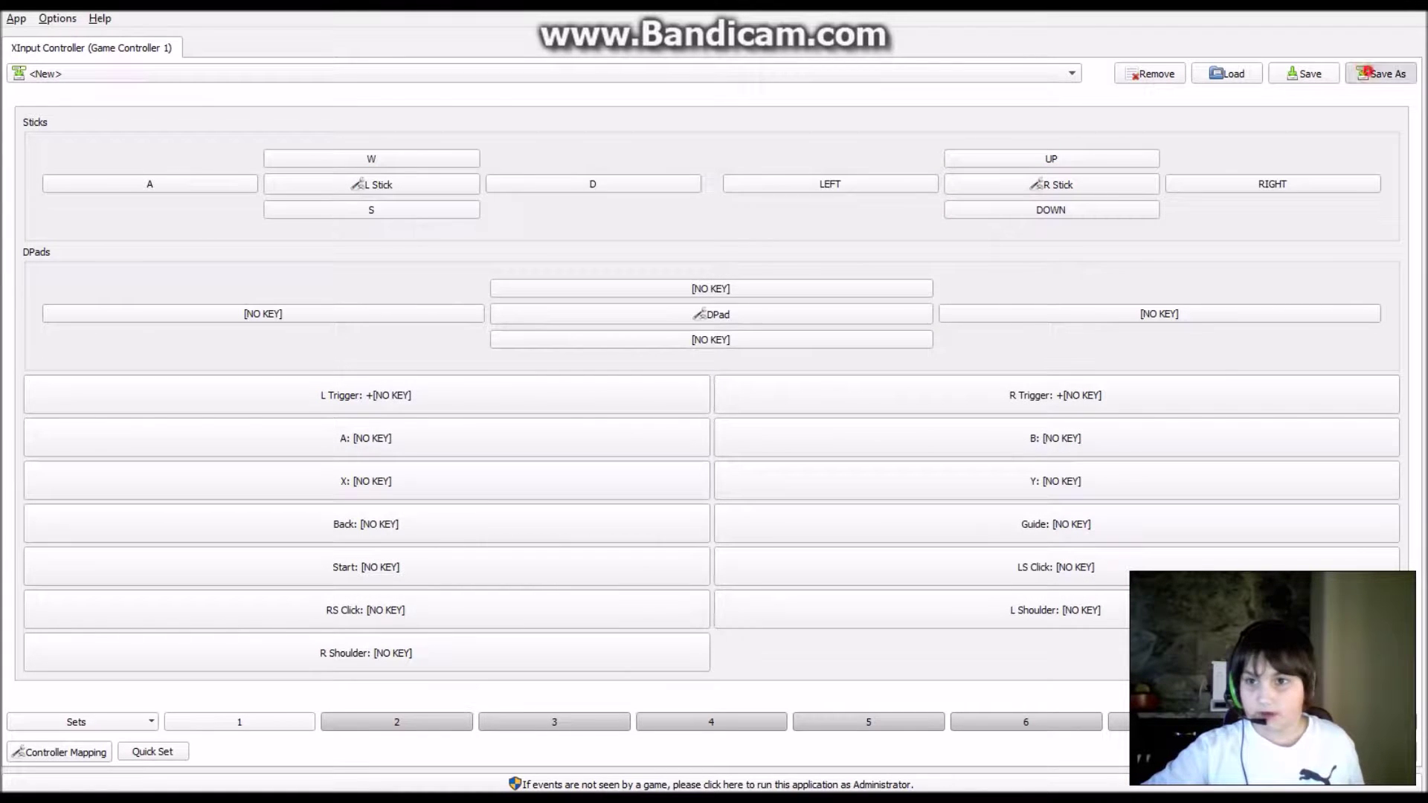
Save the new controller profile as a config file named Mincraft in the profiles folder
left_click(1367, 72)
type("Mik")
key("BackSpace")
type("ncraft")
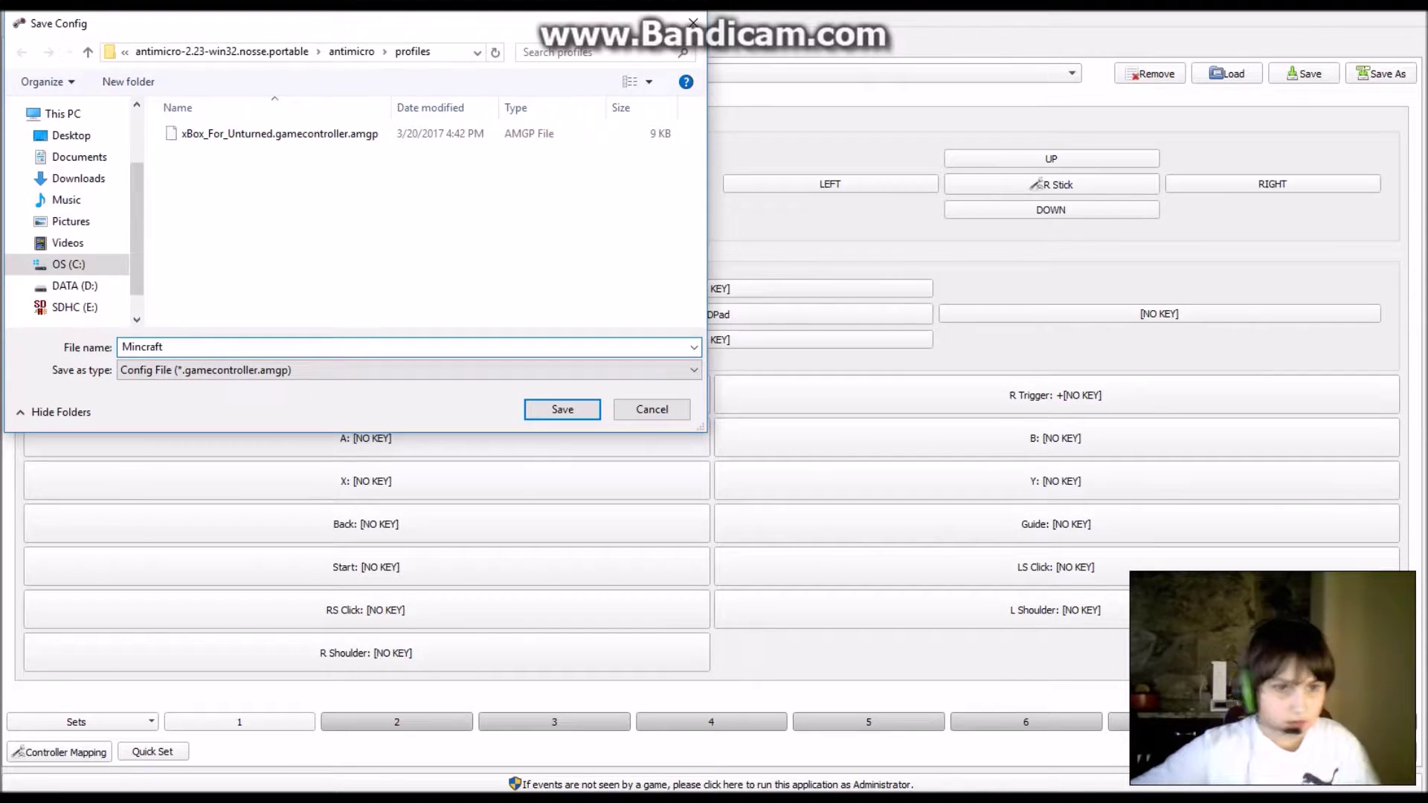
left_click(577, 408)
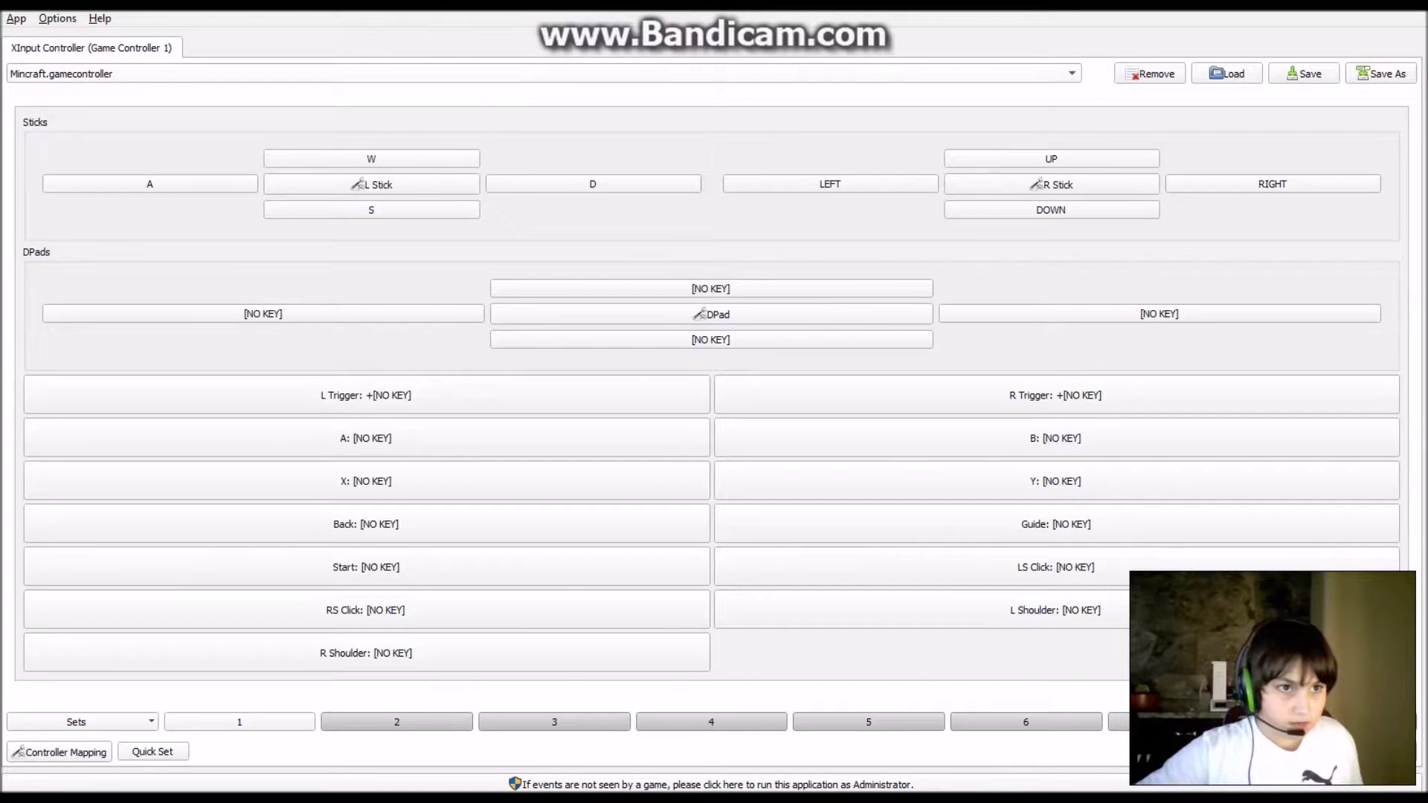
Save the profile again under the corrected file name Minecraft.gamecontroller.amgp
left_click(1380, 73)
left_click(259, 132)
key("Tab")
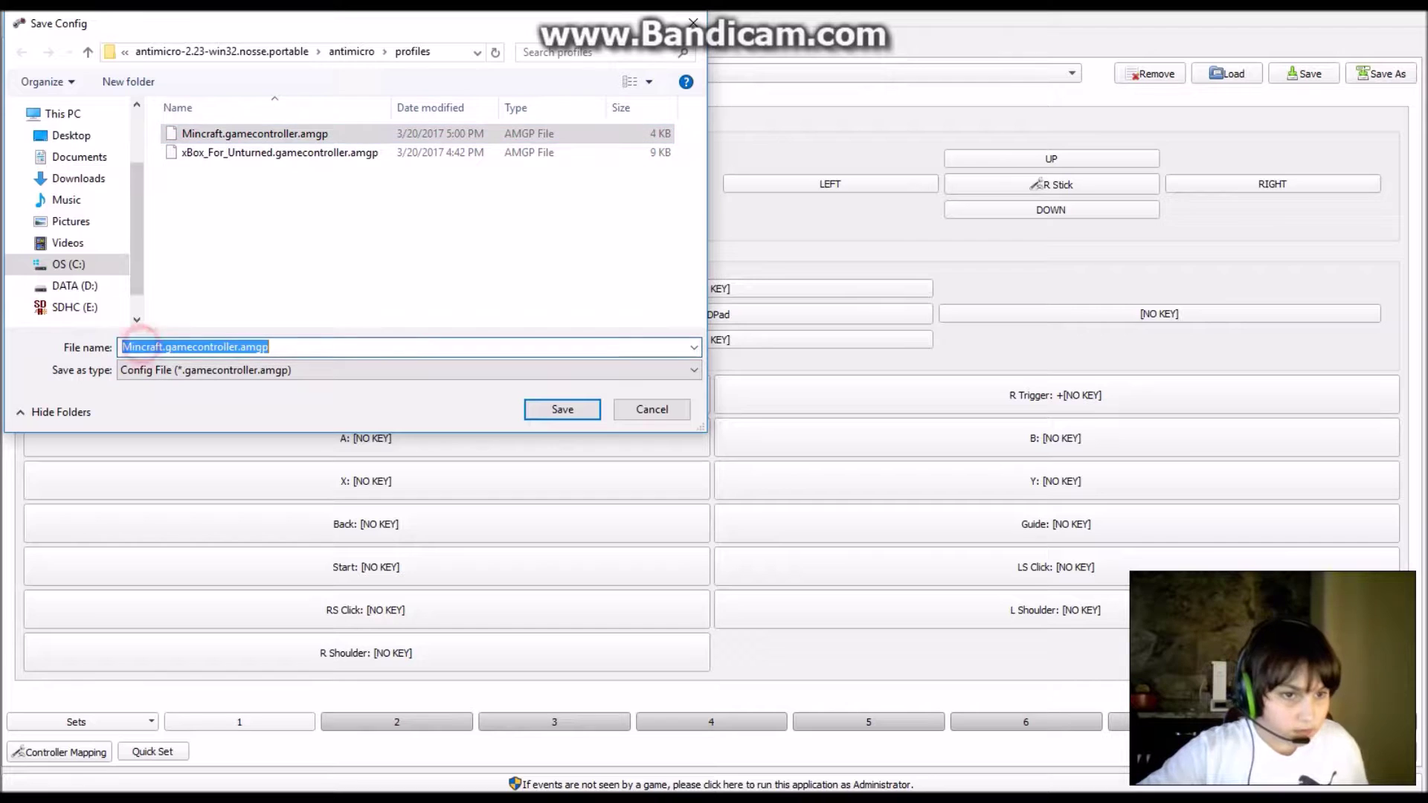
left_click(138, 347)
type("e")
left_click(562, 409)
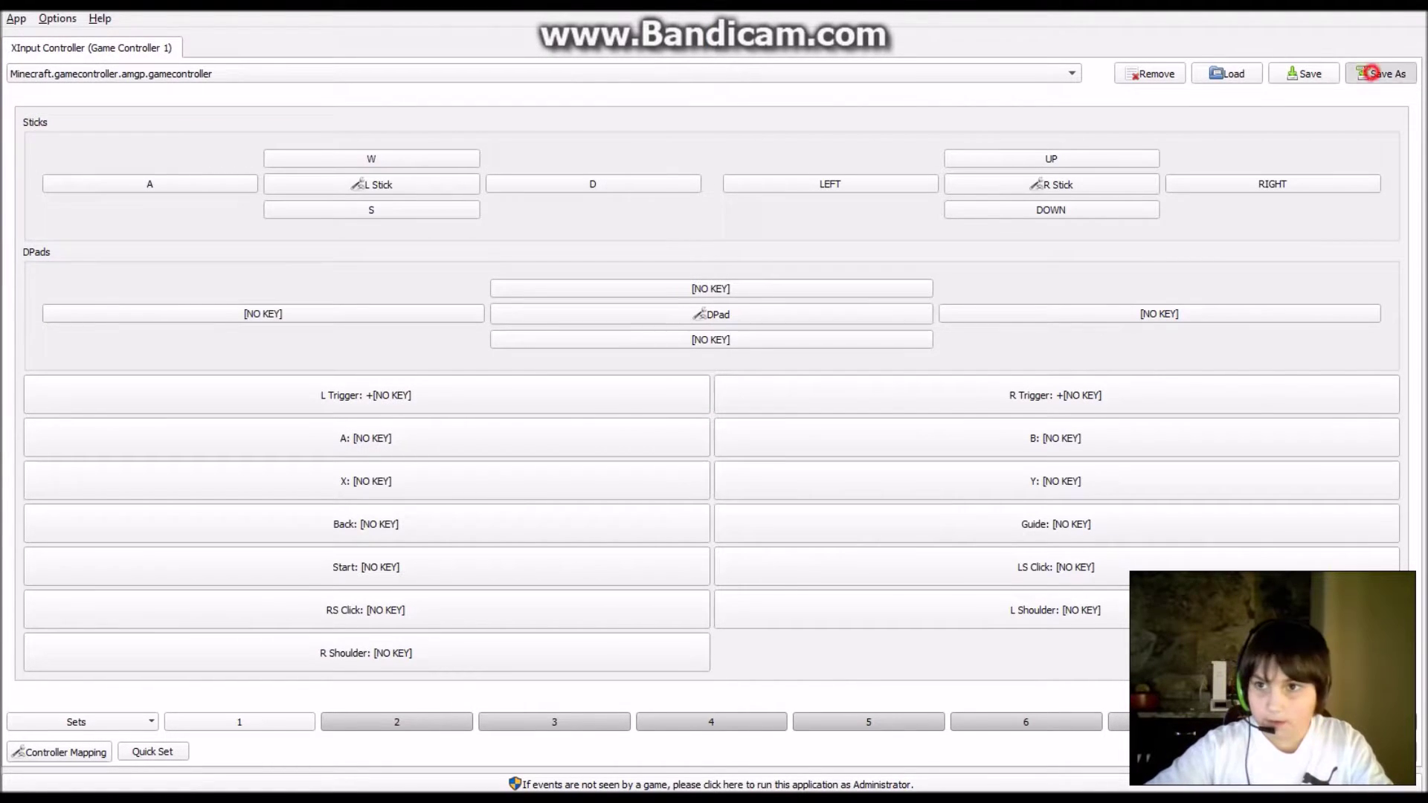
left_click(1380, 73)
left_click(273, 133)
right_click(273, 136)
left_click(464, 400)
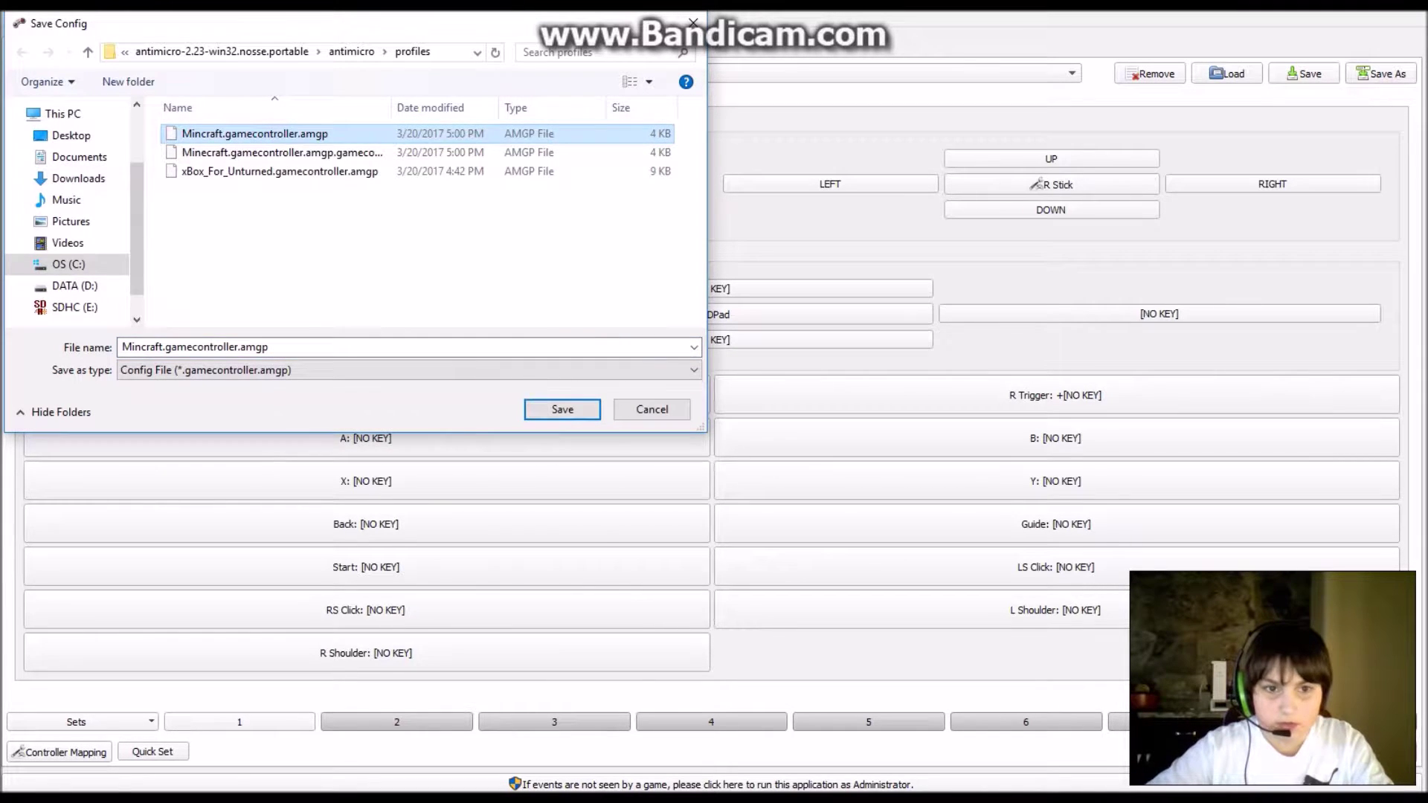
left_click(647, 412)
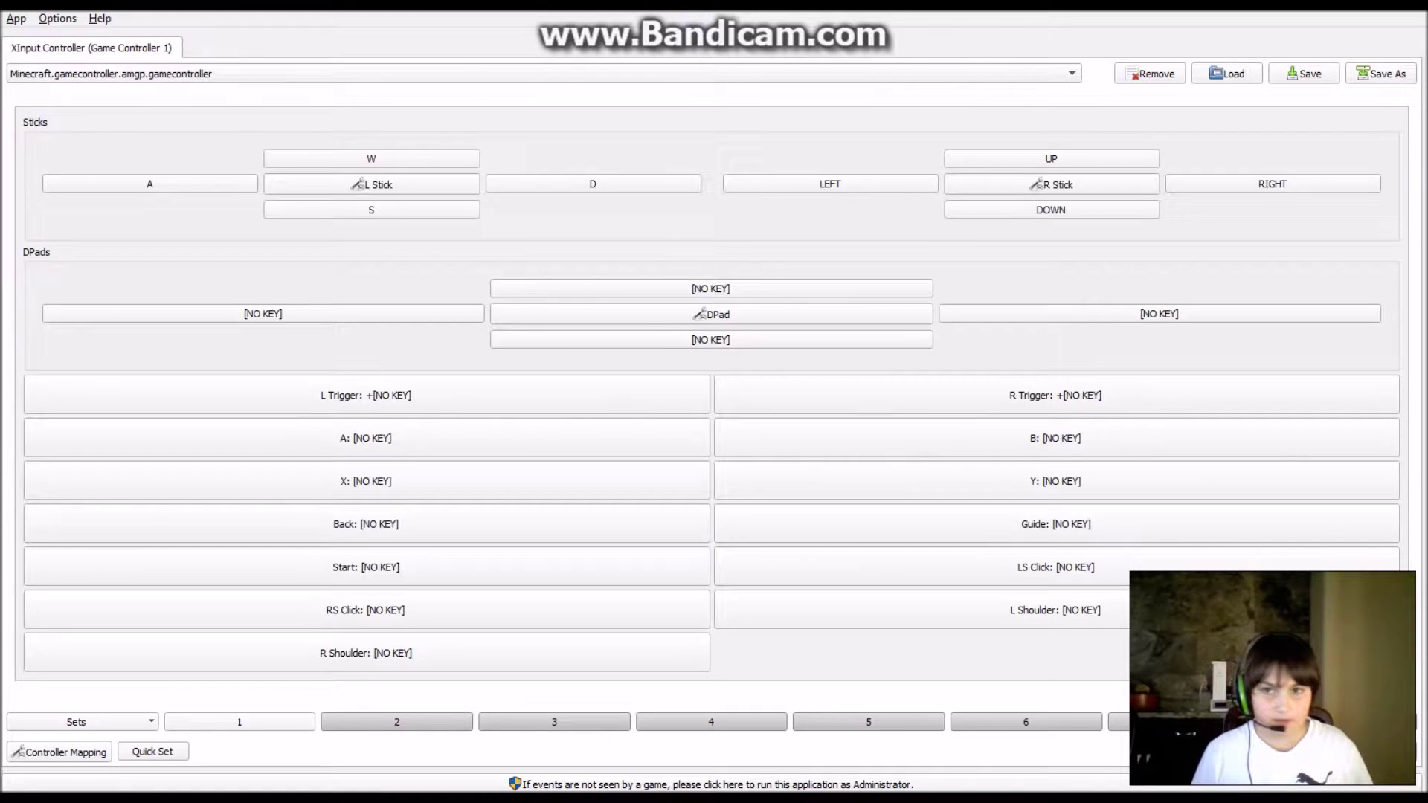
Apply the Mouse (Normal) preset to the R Stick
left_click(989, 184)
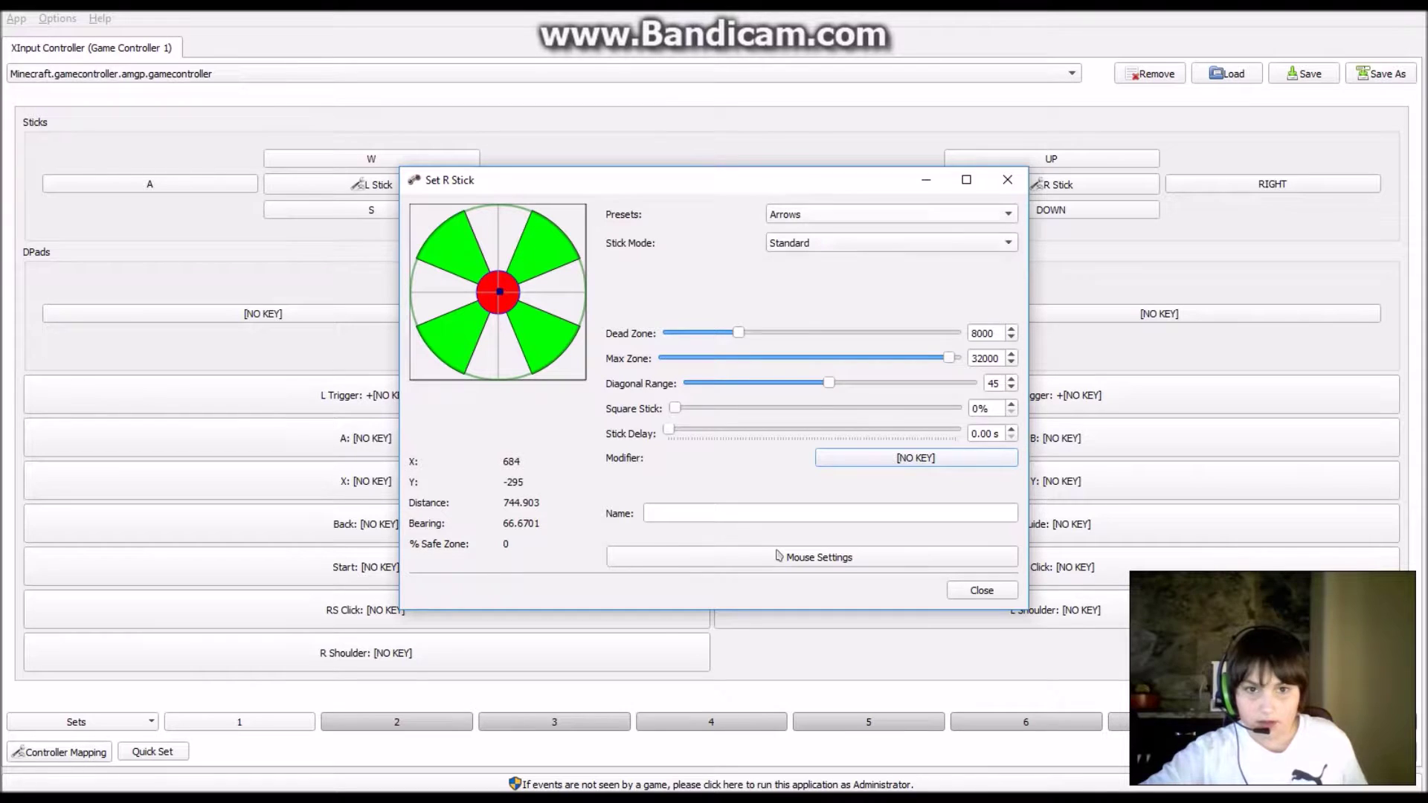
key("alt+Down")
key("Down")
key("Down")
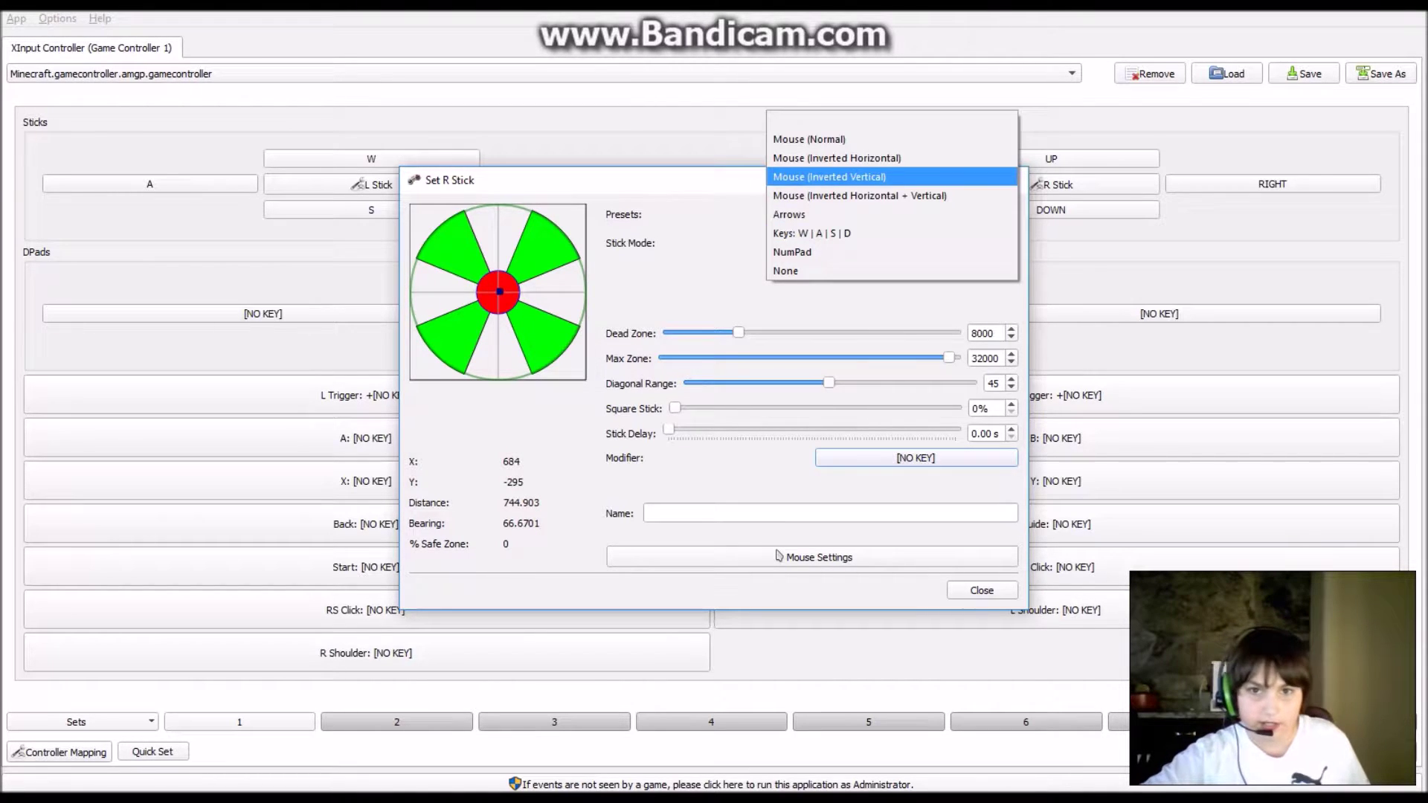
left_click(822, 139)
left_click(982, 588)
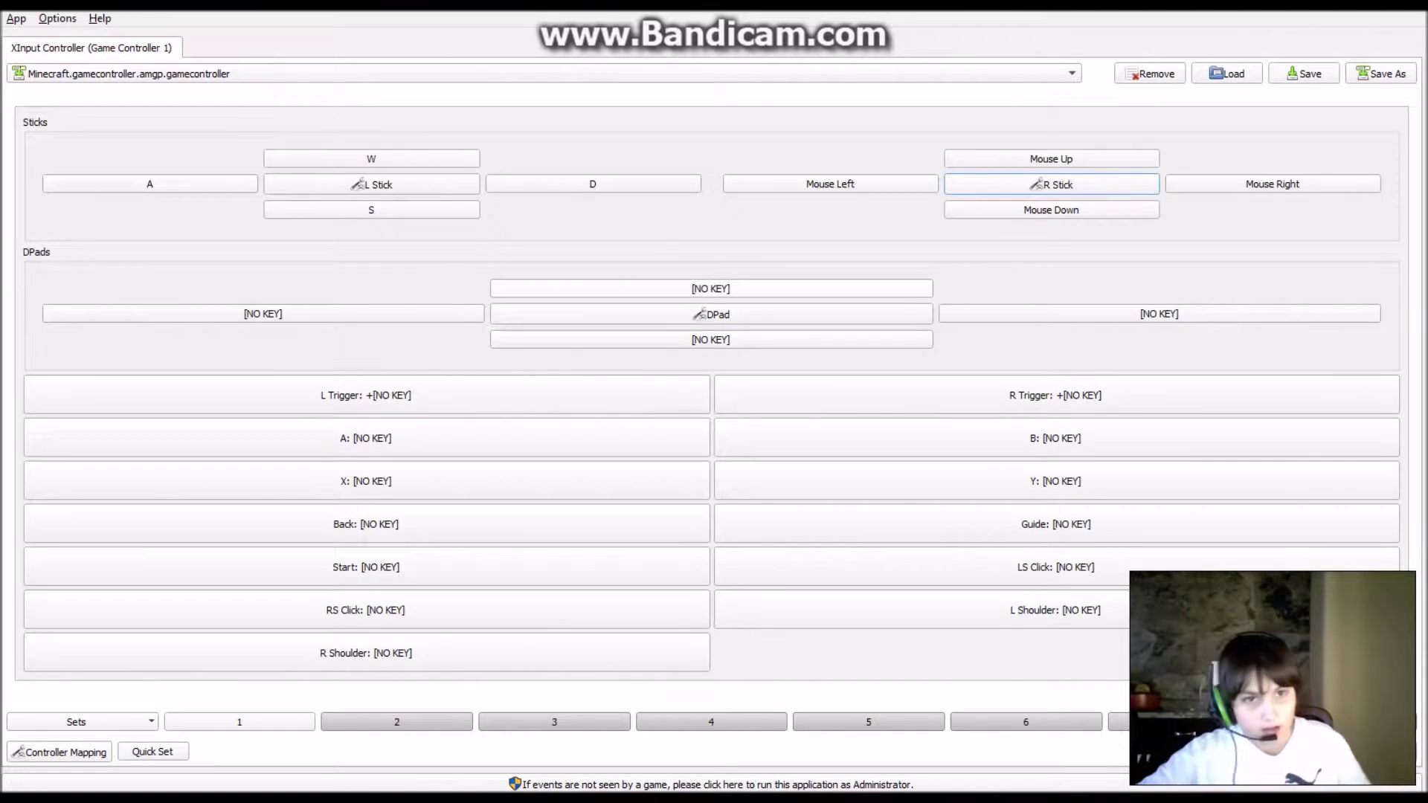
Assign the F5 key to the DPad's up direction and the T key to its right direction
left_click(727, 289)
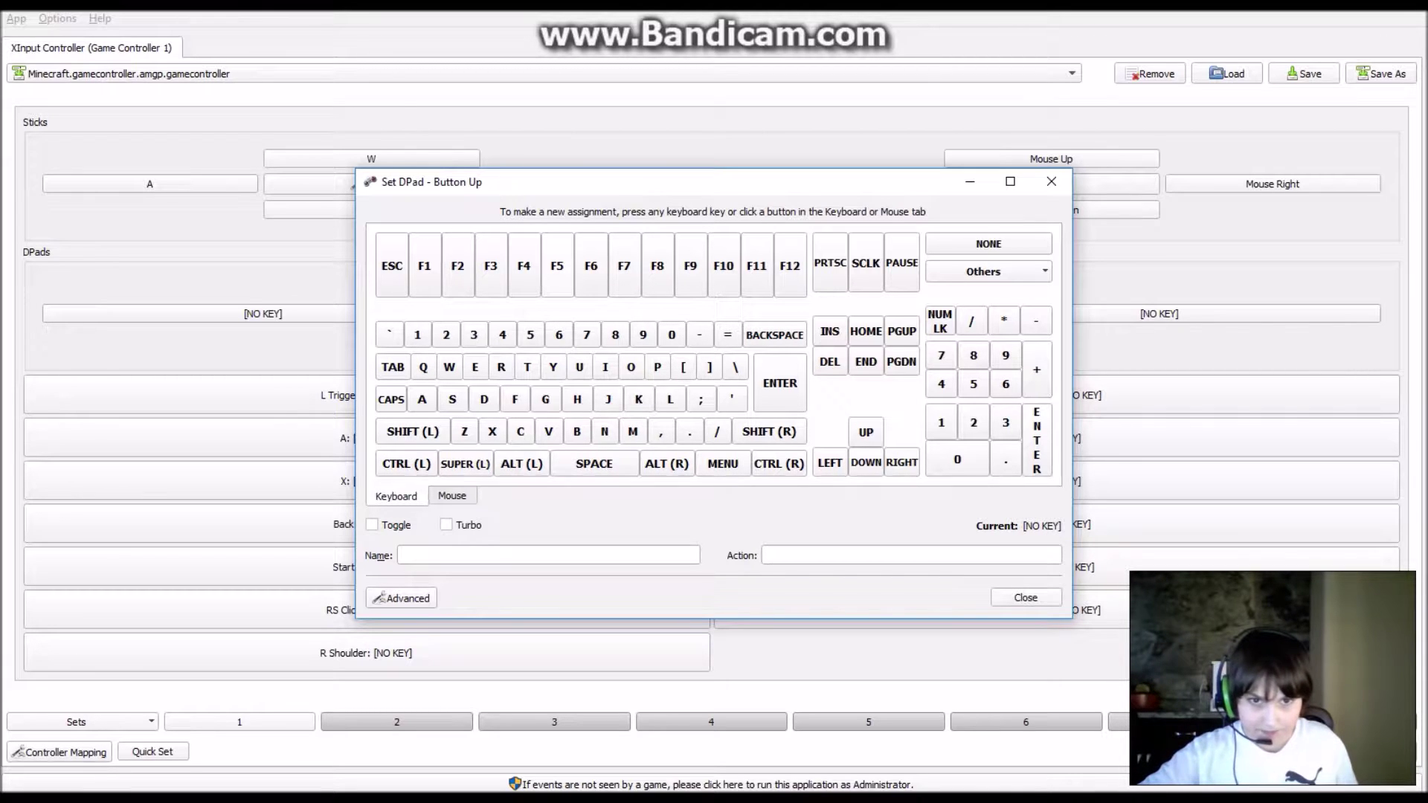
left_click(559, 277)
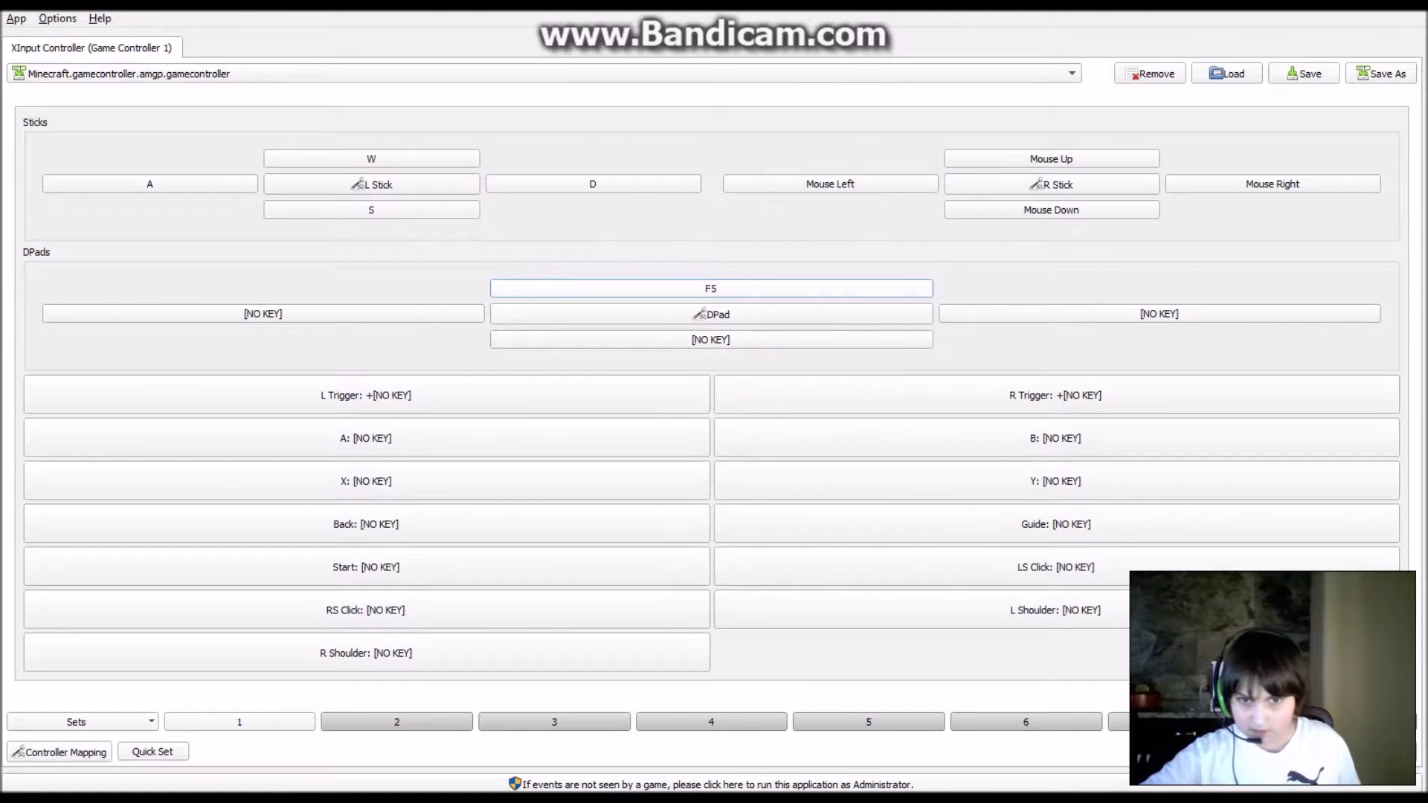
left_click(1146, 313)
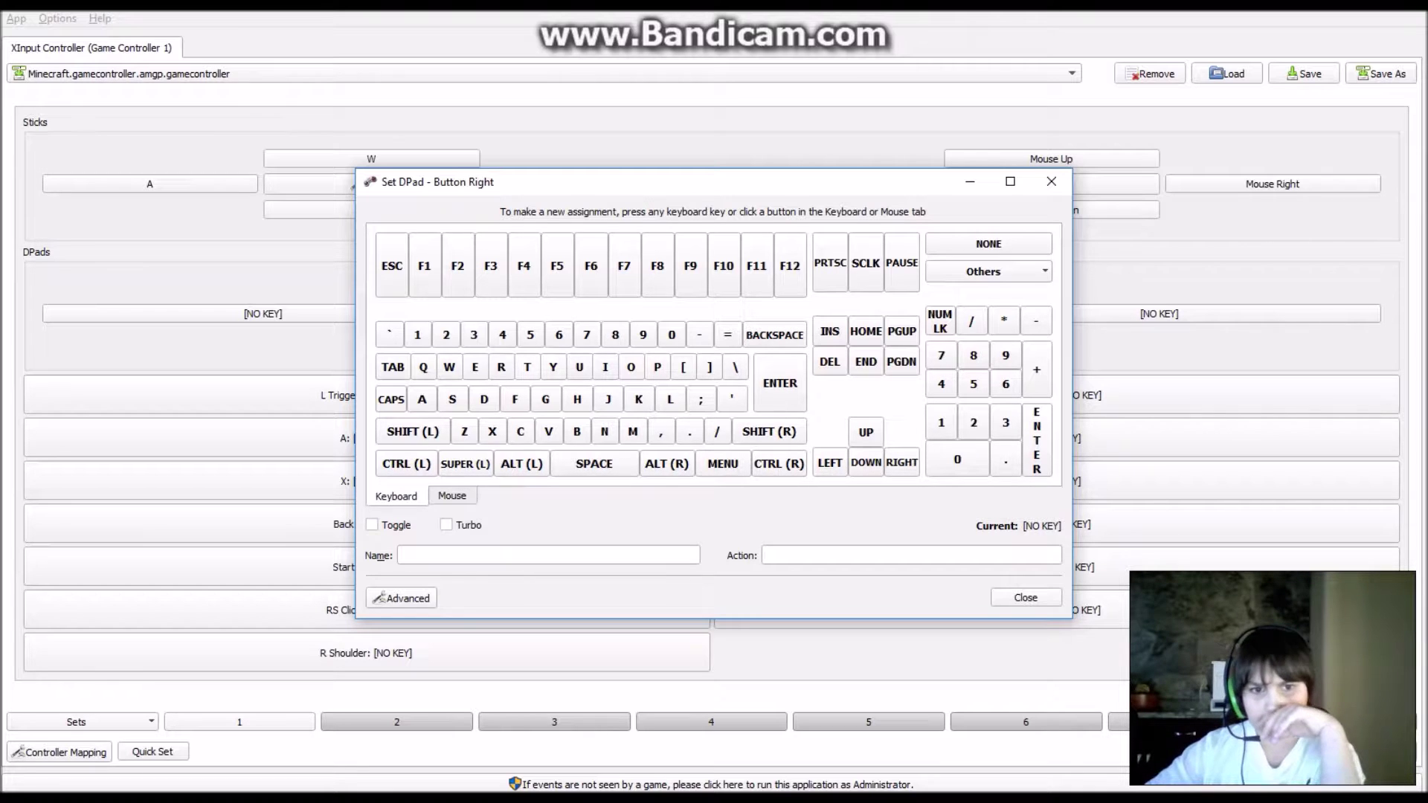
left_click(530, 366)
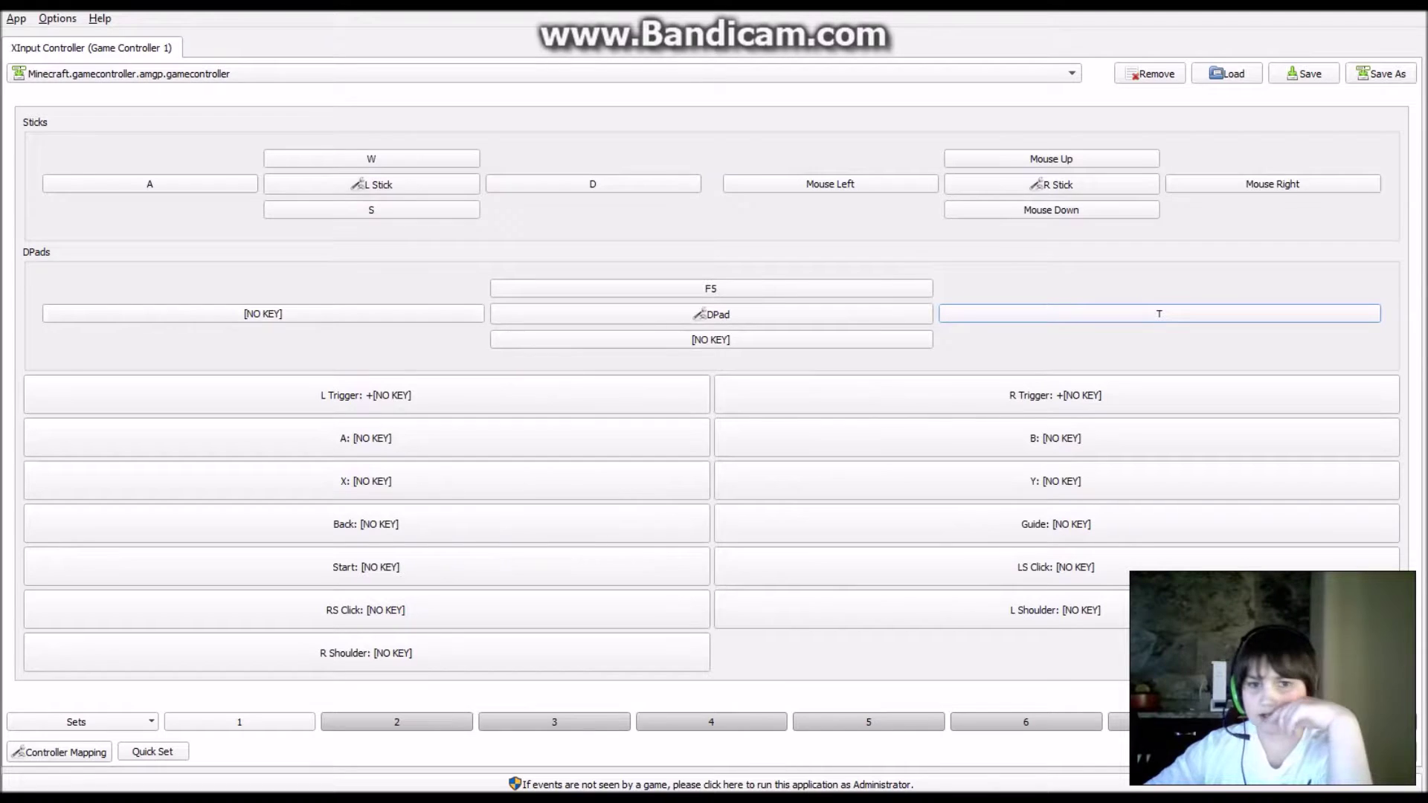
Assign the / key to the DPad's left direction and the Q key to its down direction
left_click(417, 314)
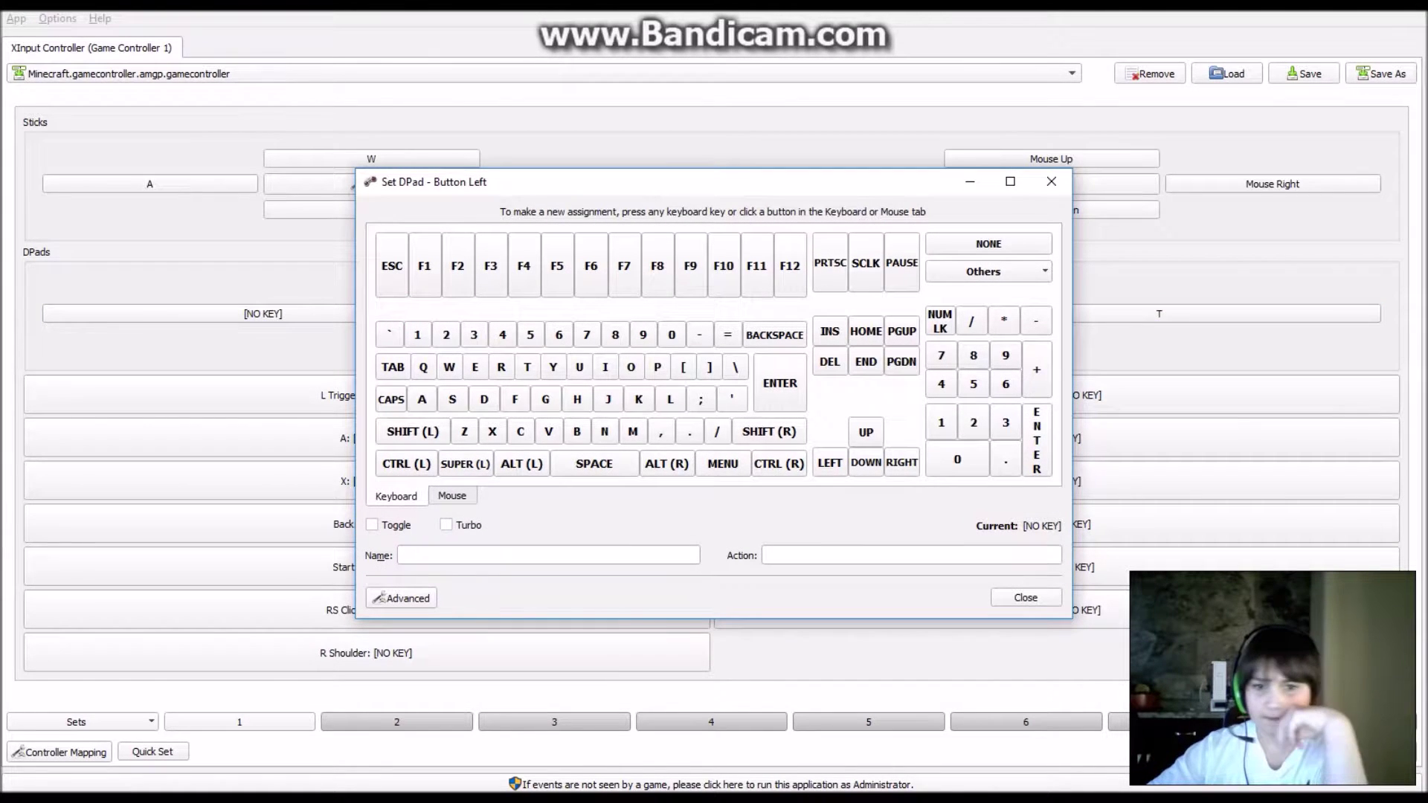
left_click(717, 431)
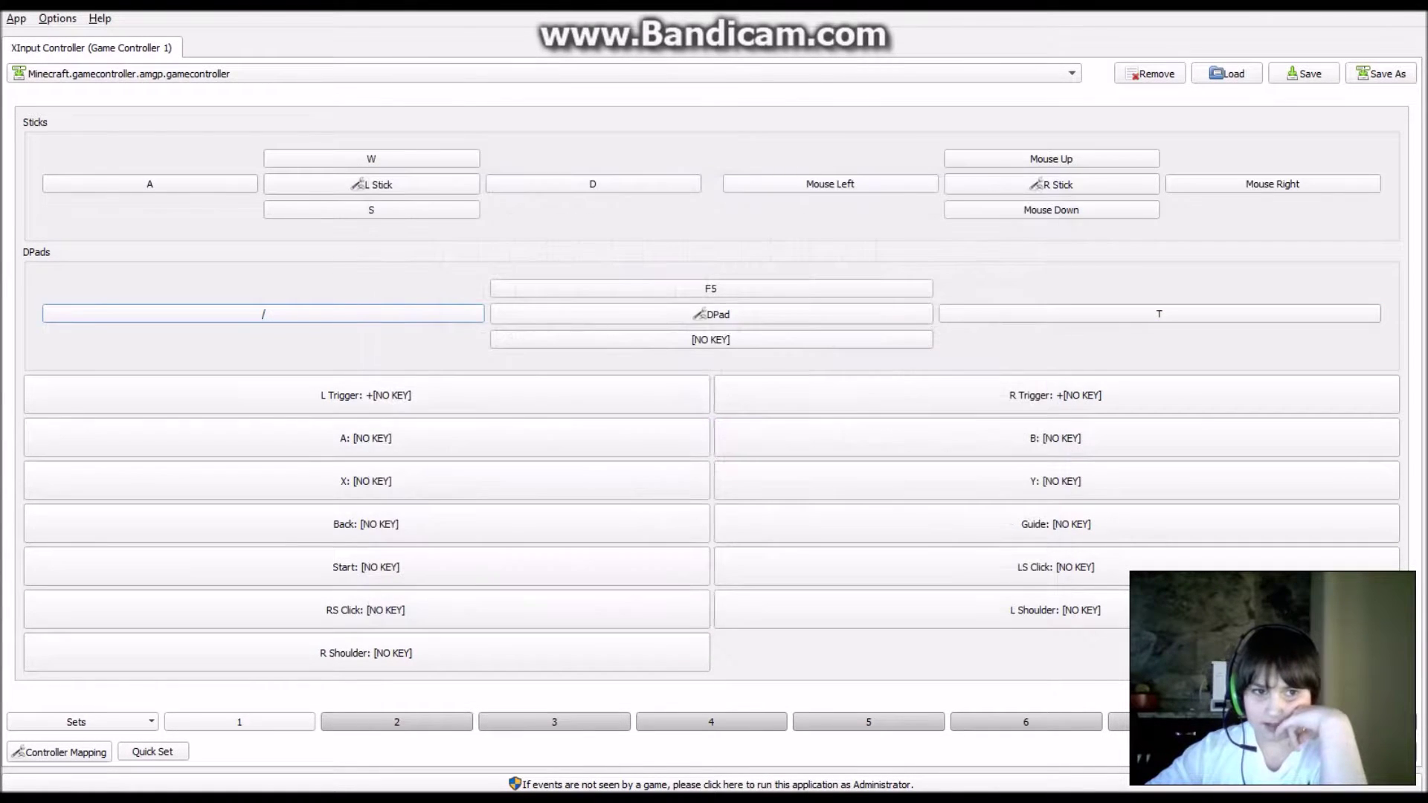
left_click(597, 340)
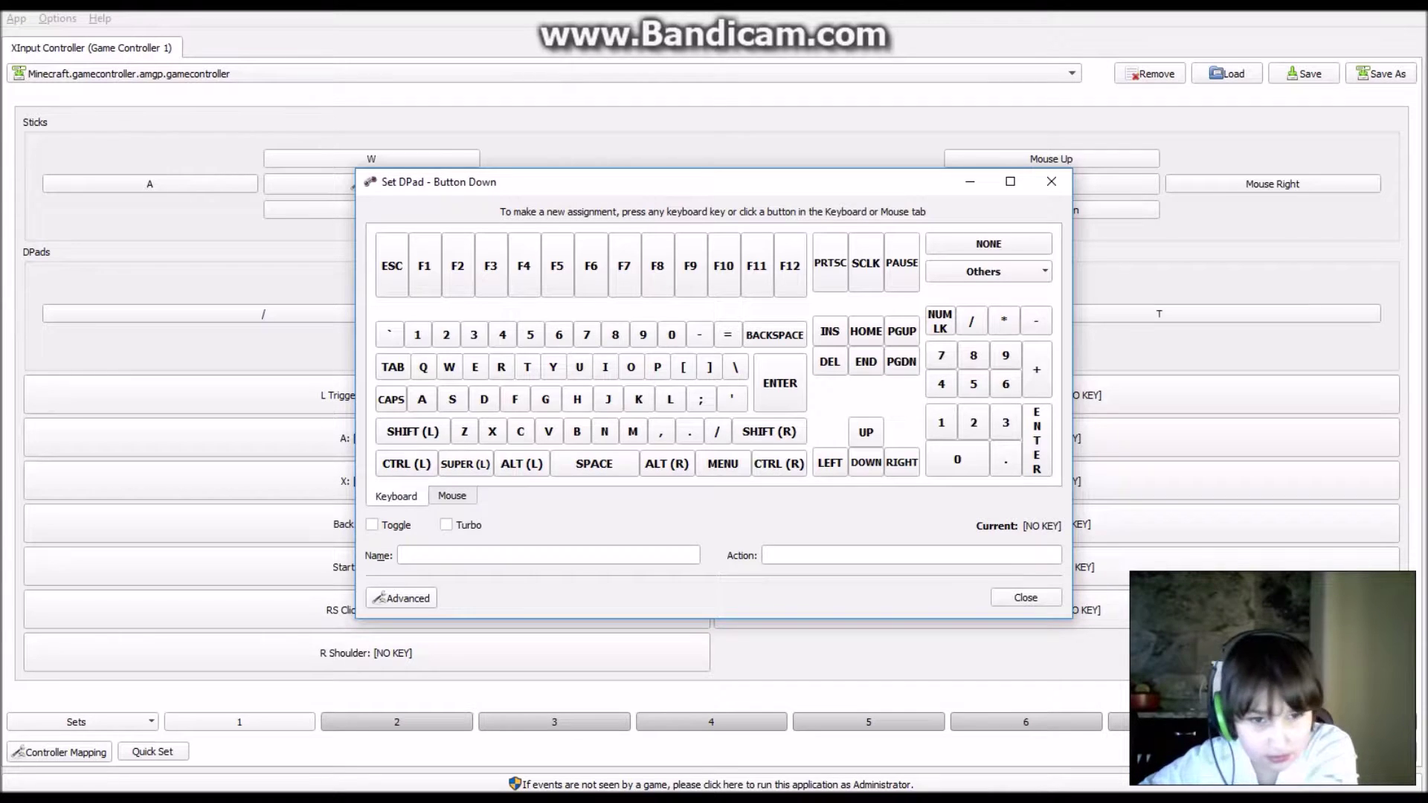
left_click(423, 367)
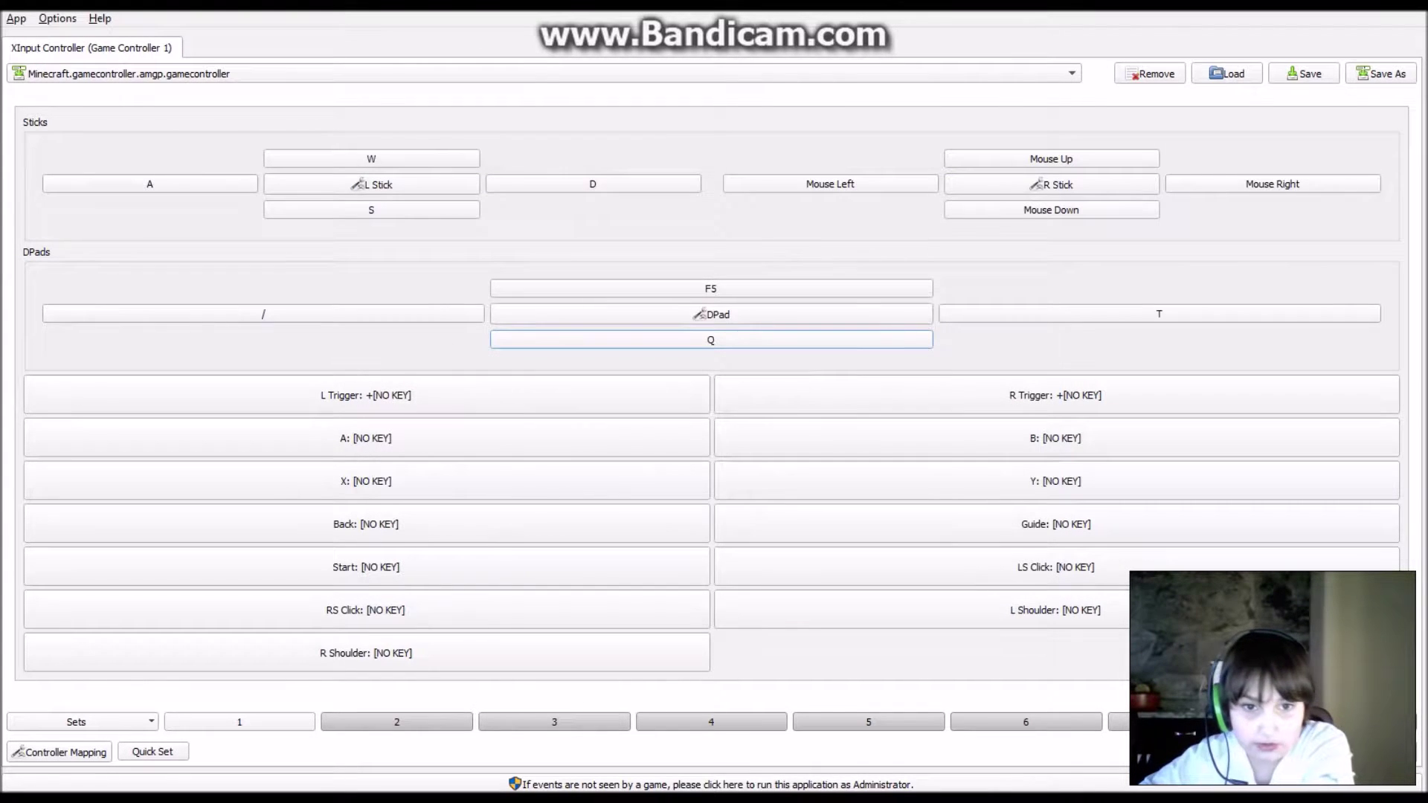
Apply the Left Mouse Button preset to the L Trigger
left_click(449, 394)
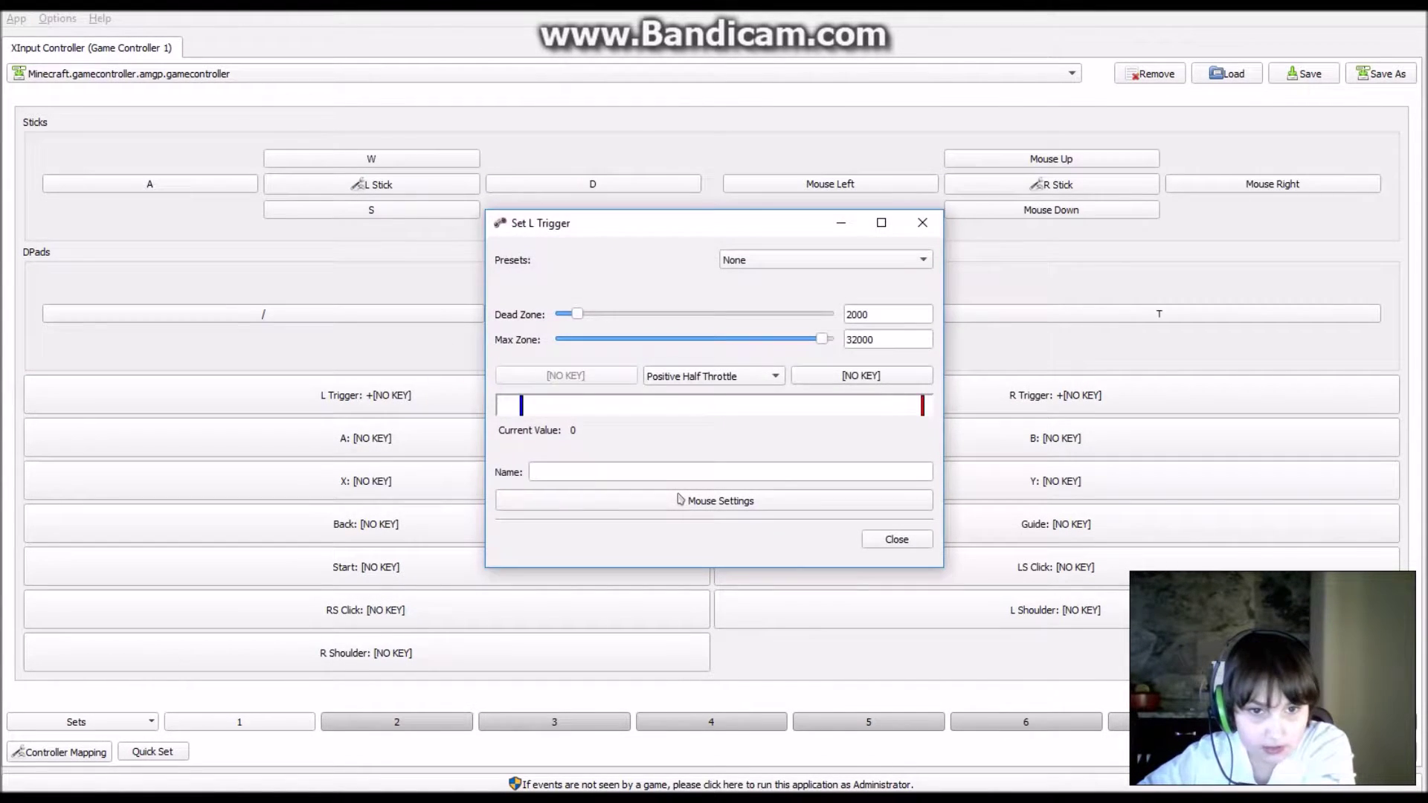
key("alt+Down")
key("Up")
key("Down")
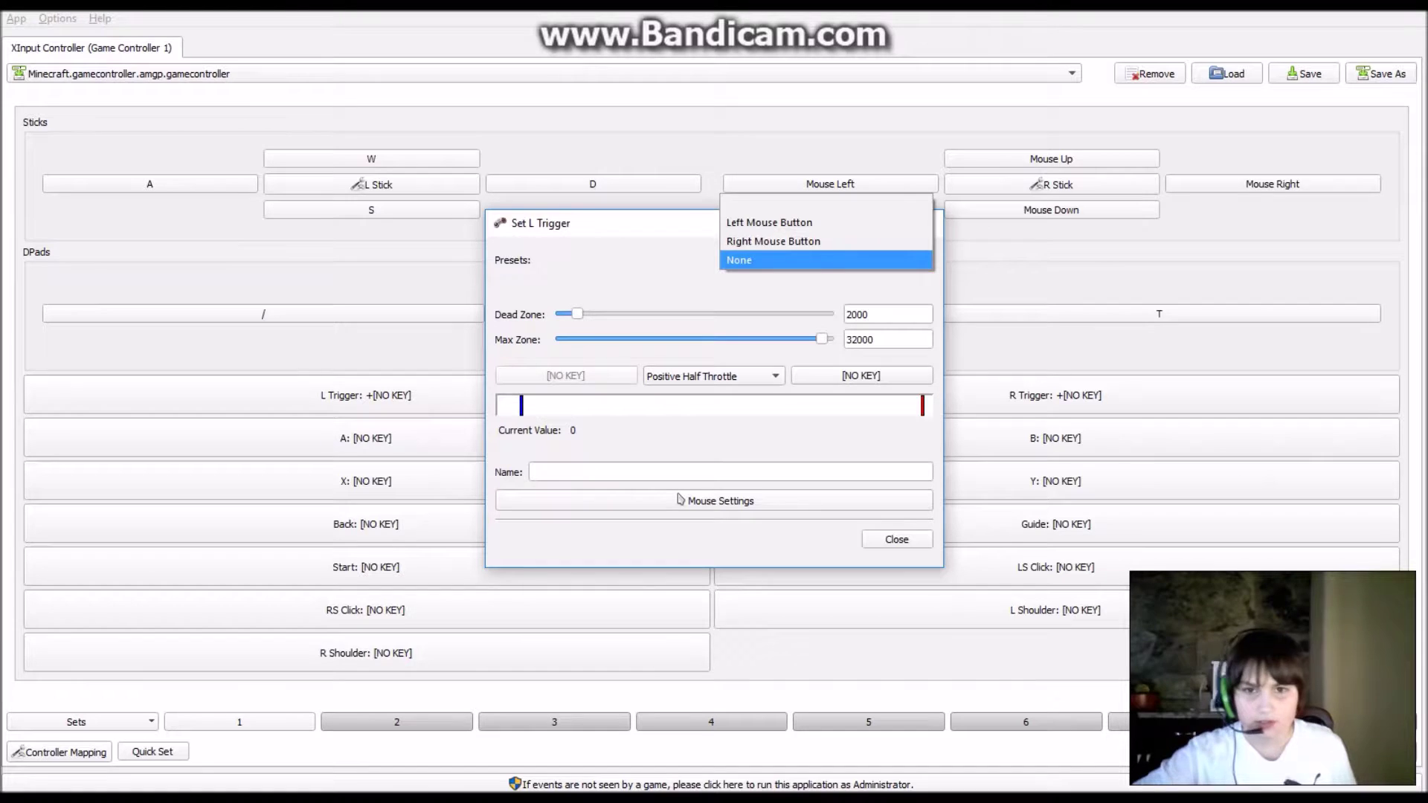
key("Up")
key("Up")
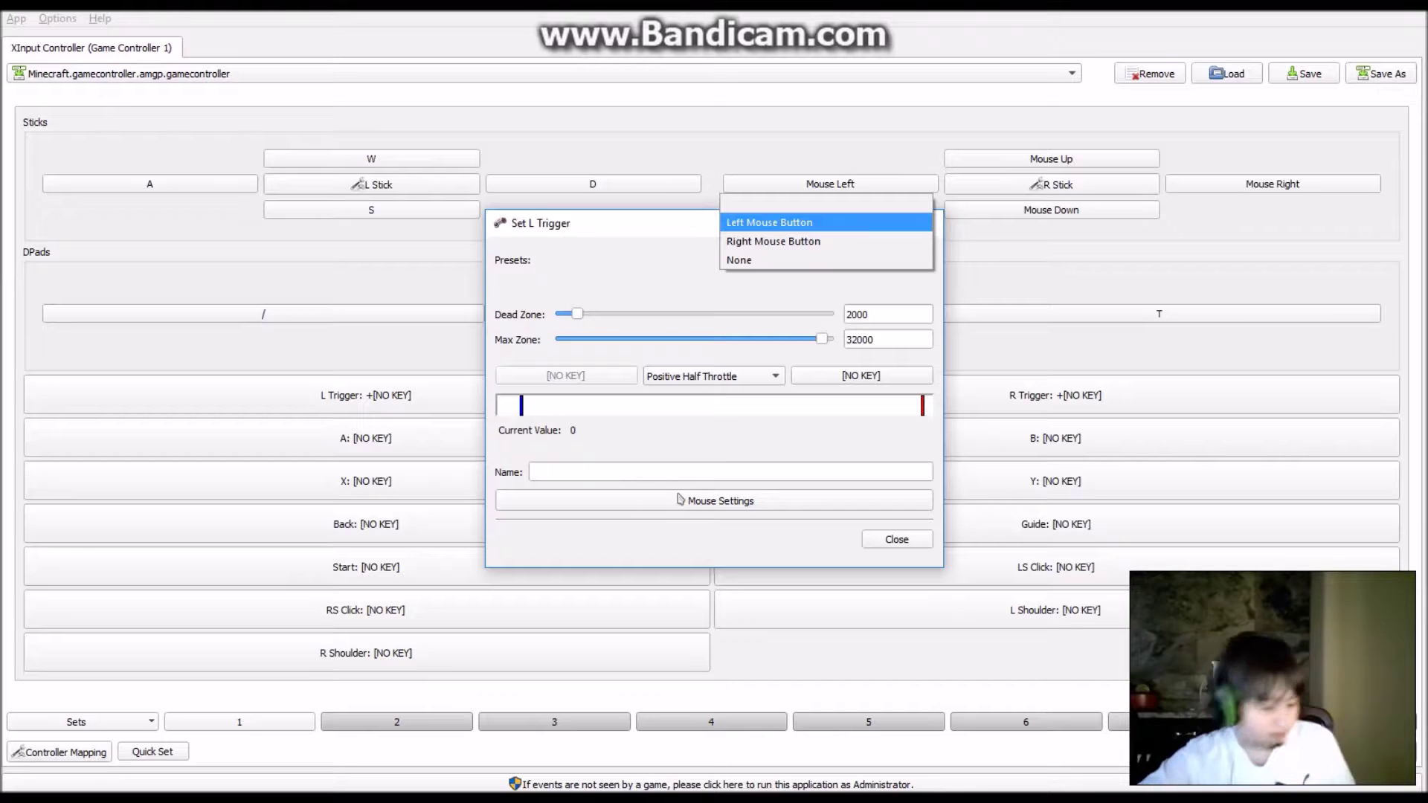
key("Down")
key("Down")
key("Up")
key("Up")
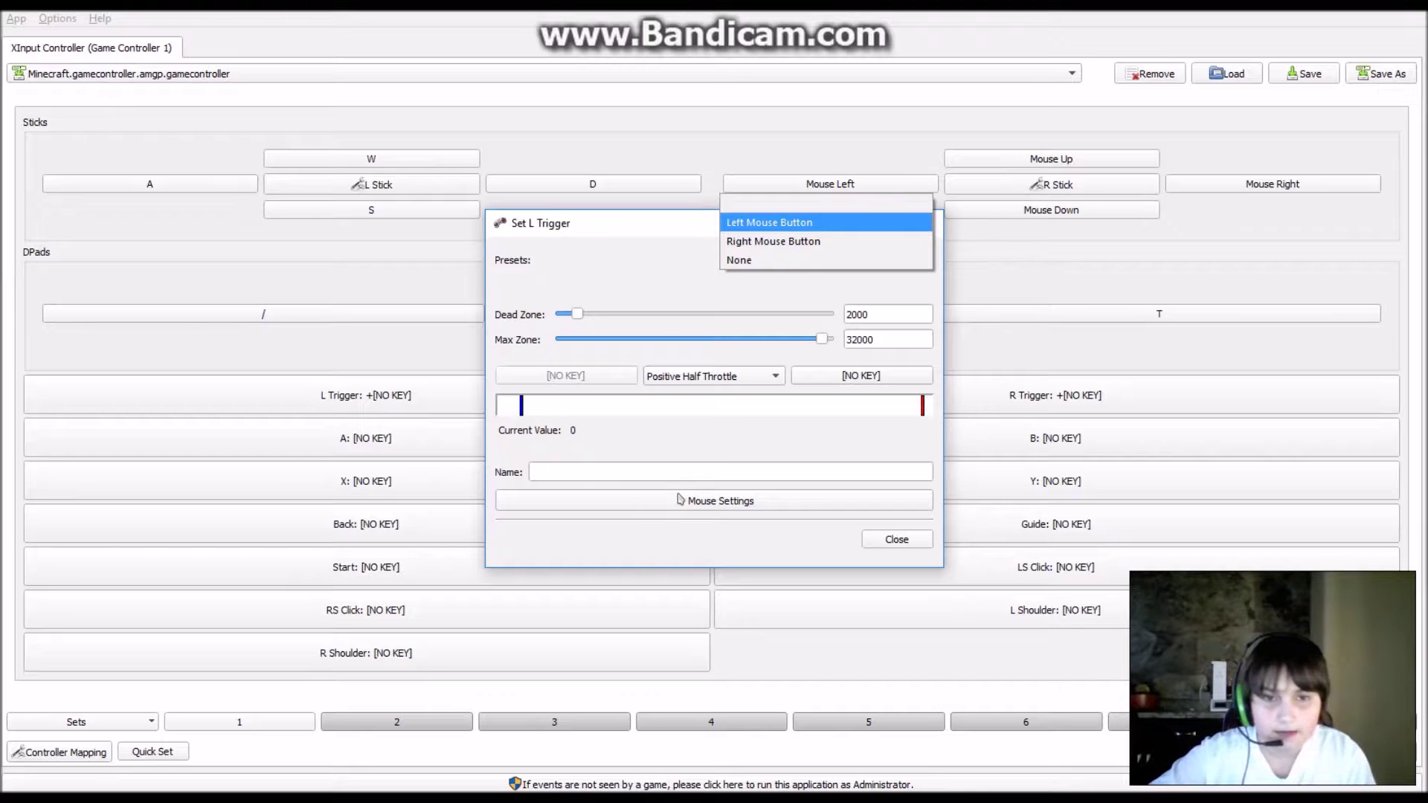
key("Return")
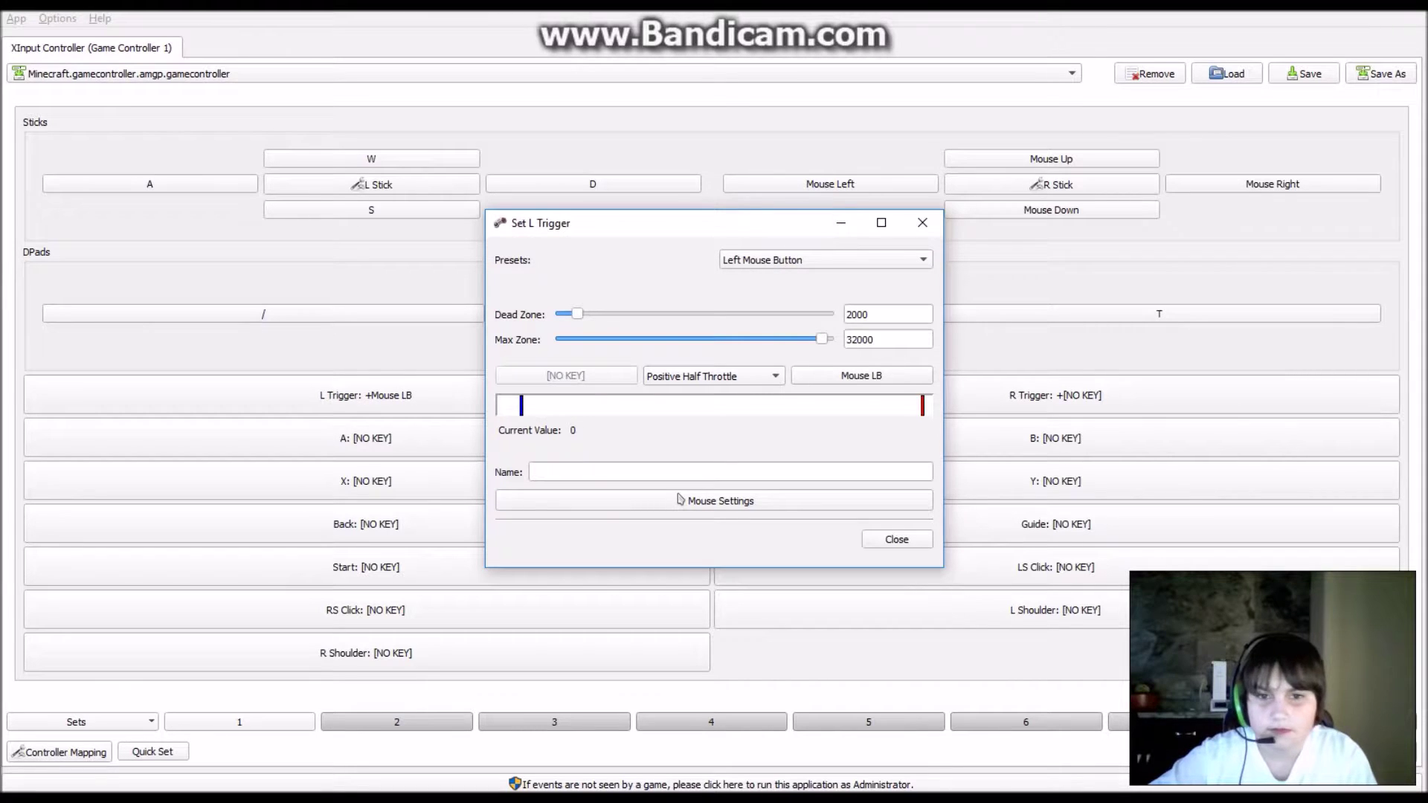
left_click(894, 539)
Apply the Right Mouse Button preset to the R Trigger
left_click(1056, 395)
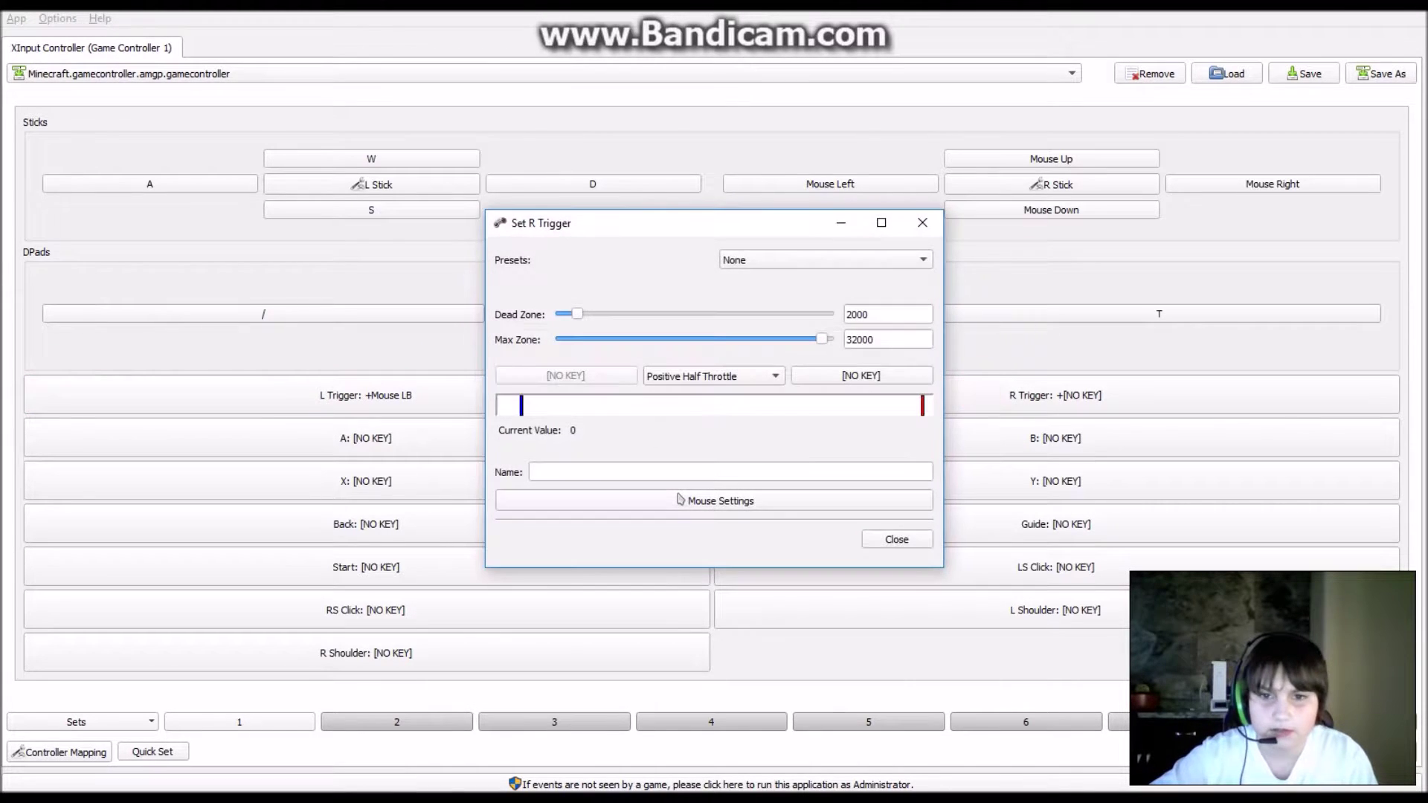
left_click(818, 261)
left_click(773, 238)
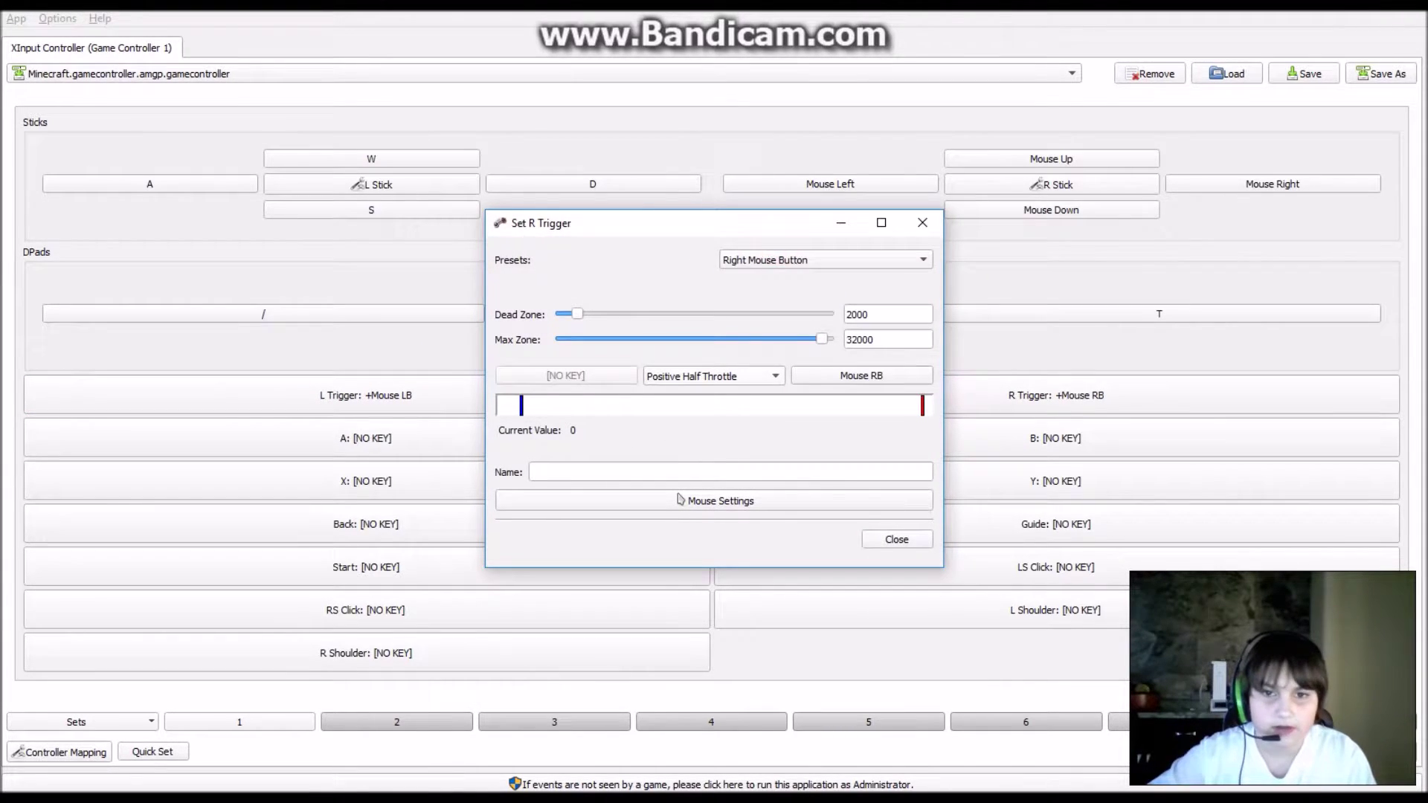
left_click(900, 539)
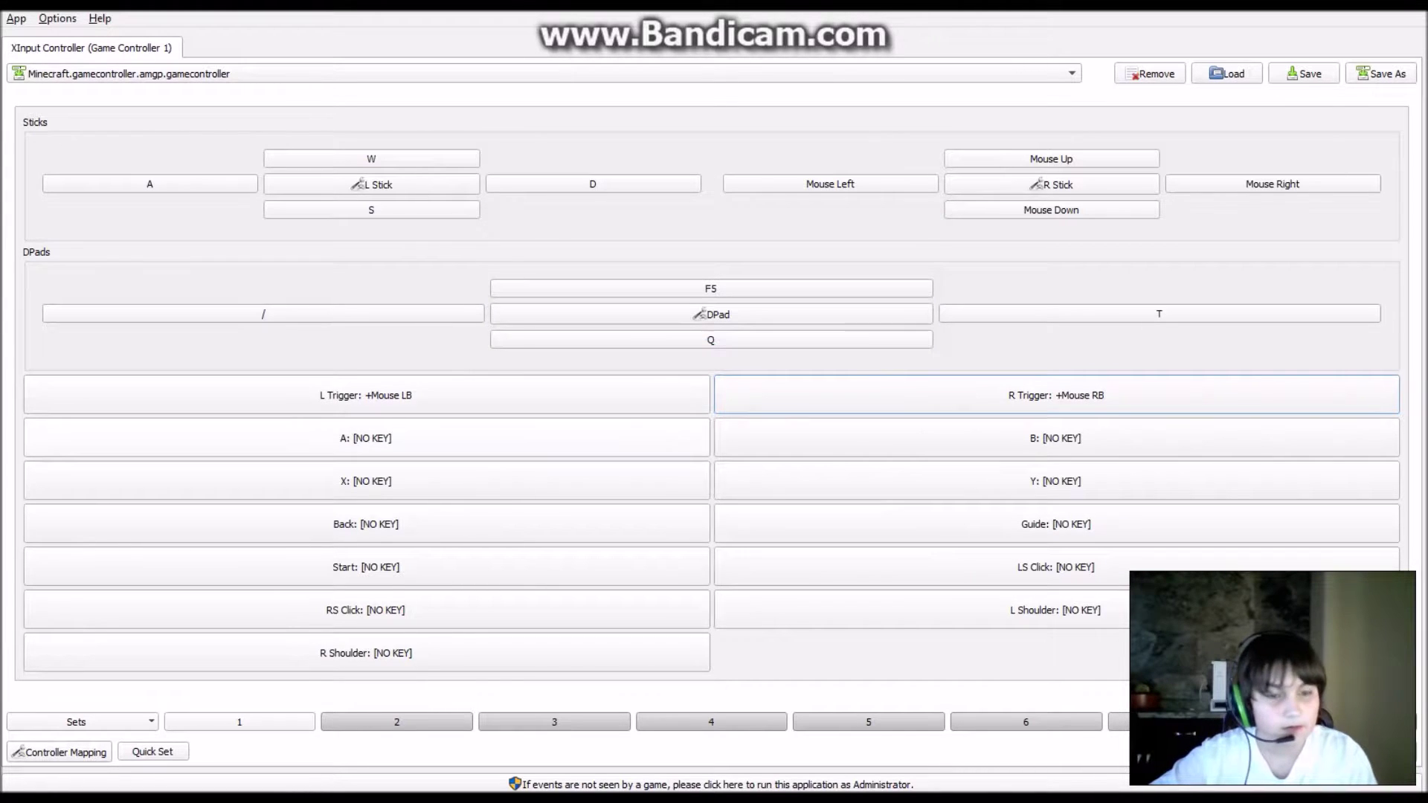
Assign the Space key to the controller's A button and the Q key to its B button
left_click(567, 438)
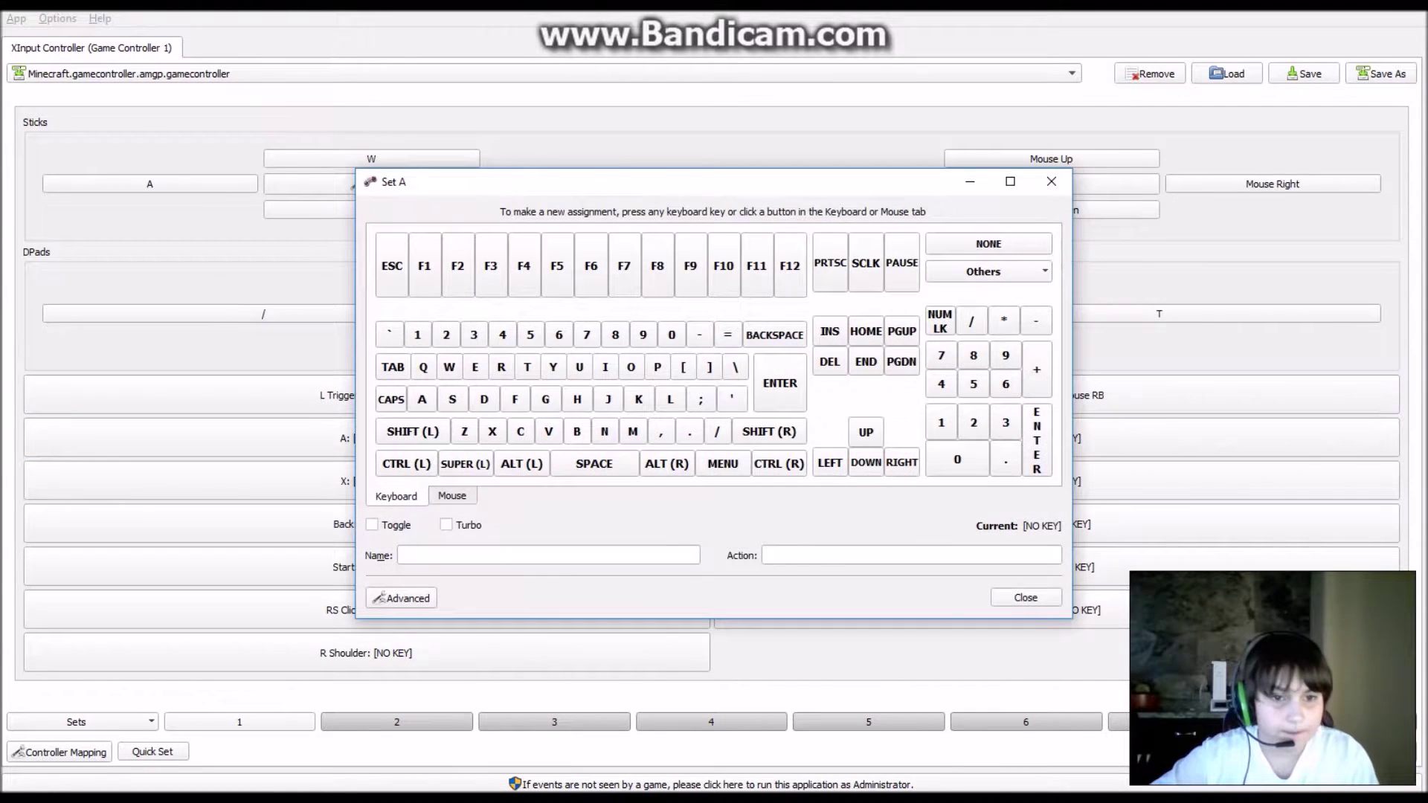
key("space")
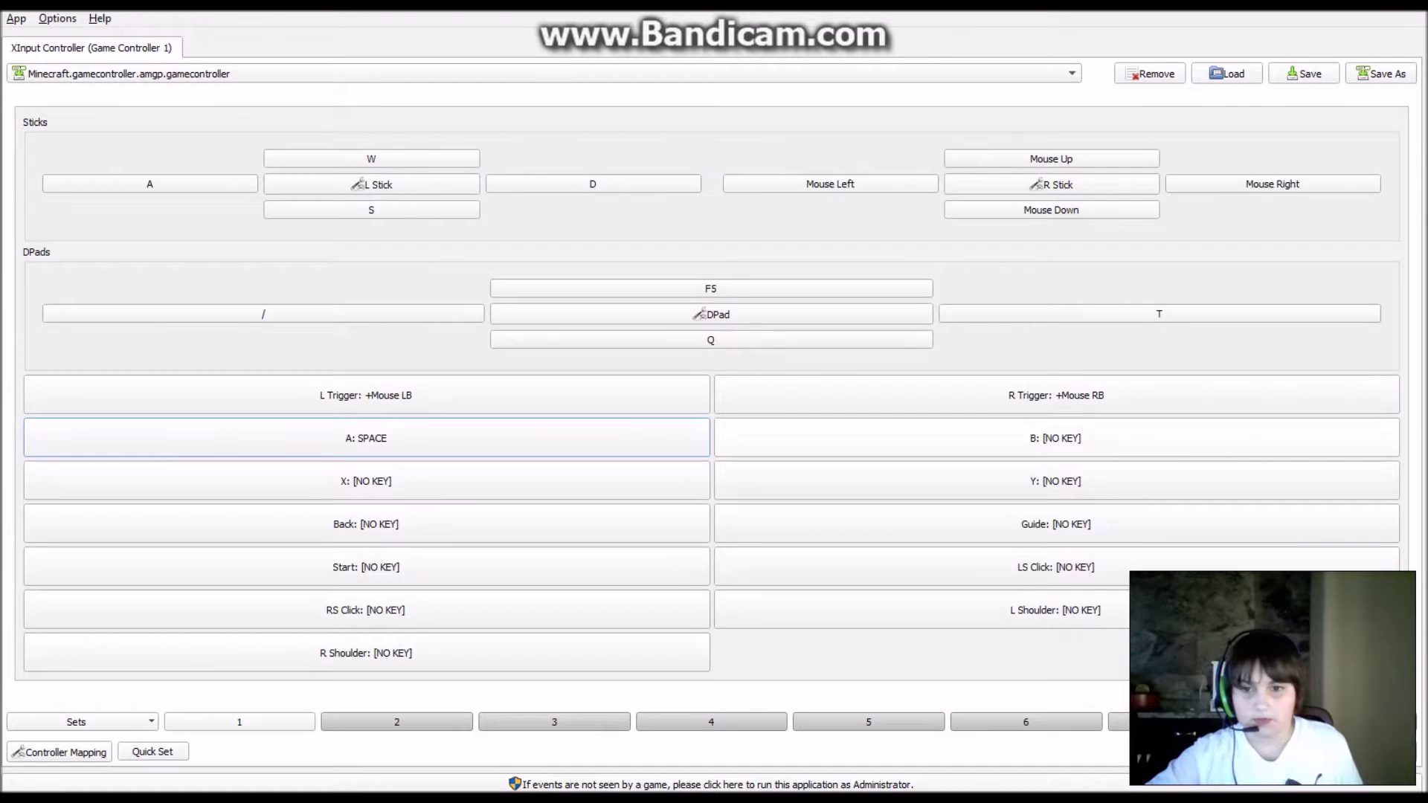
left_click(902, 441)
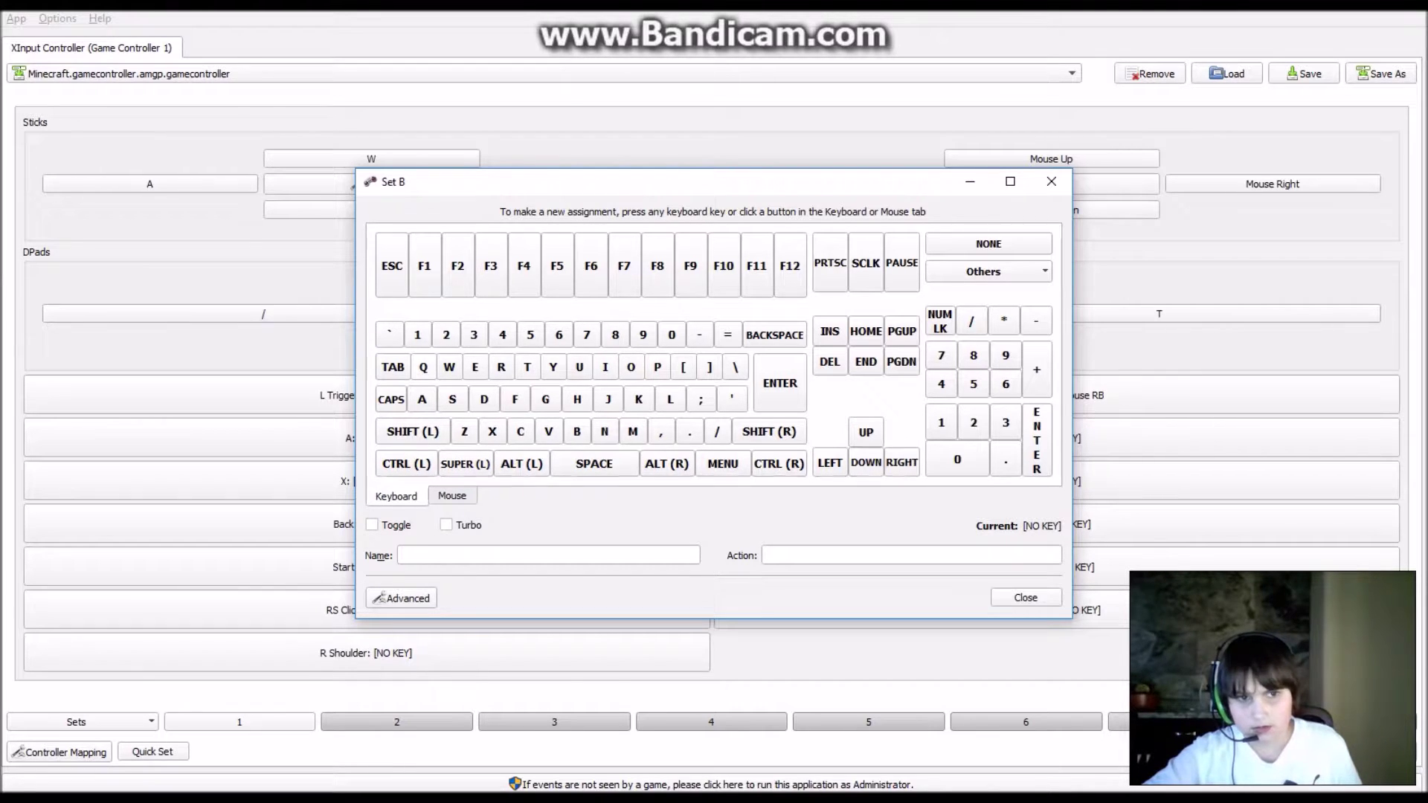
left_click(423, 368)
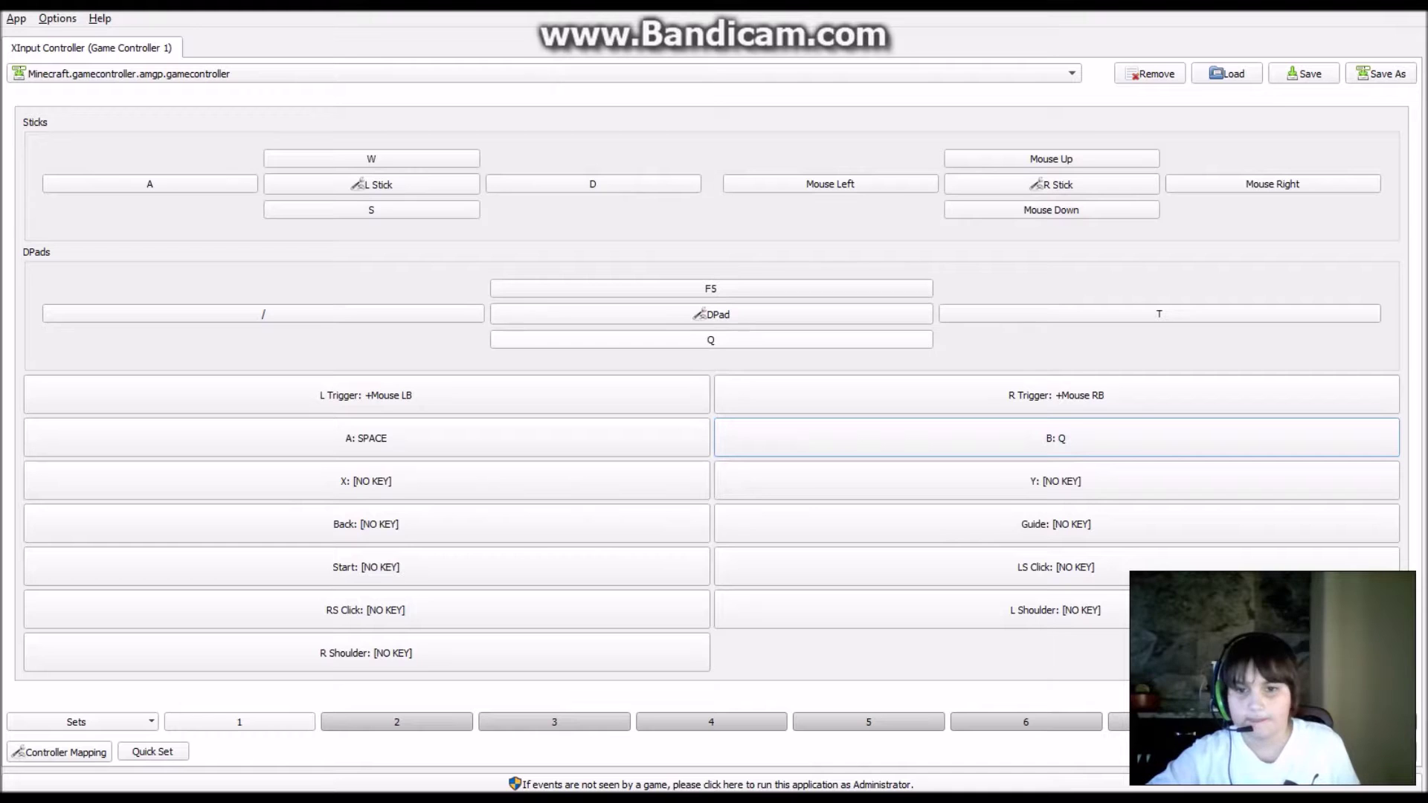
Assign the left Shift key to both the DPad's down direction and the RS Click button
left_click(743, 341)
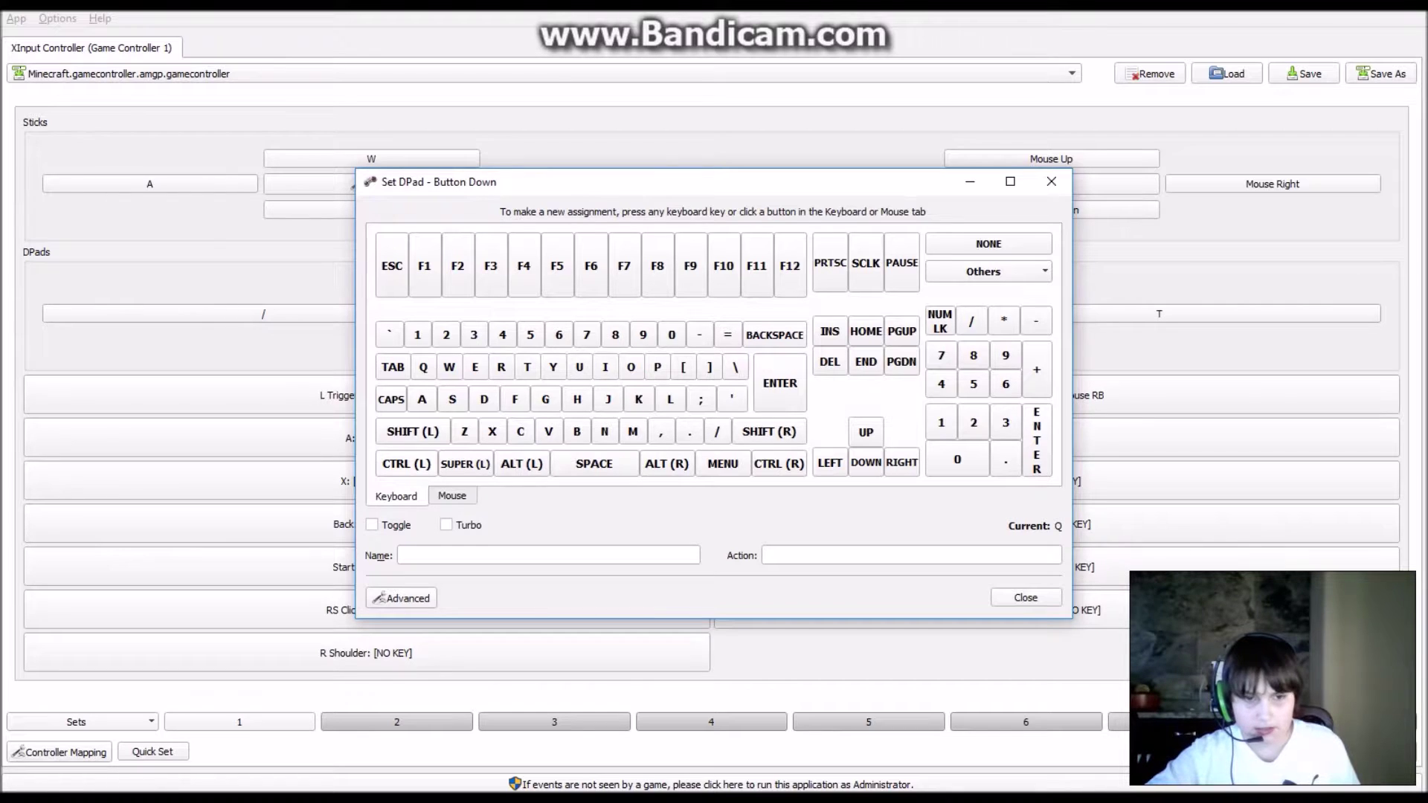
left_click(413, 430)
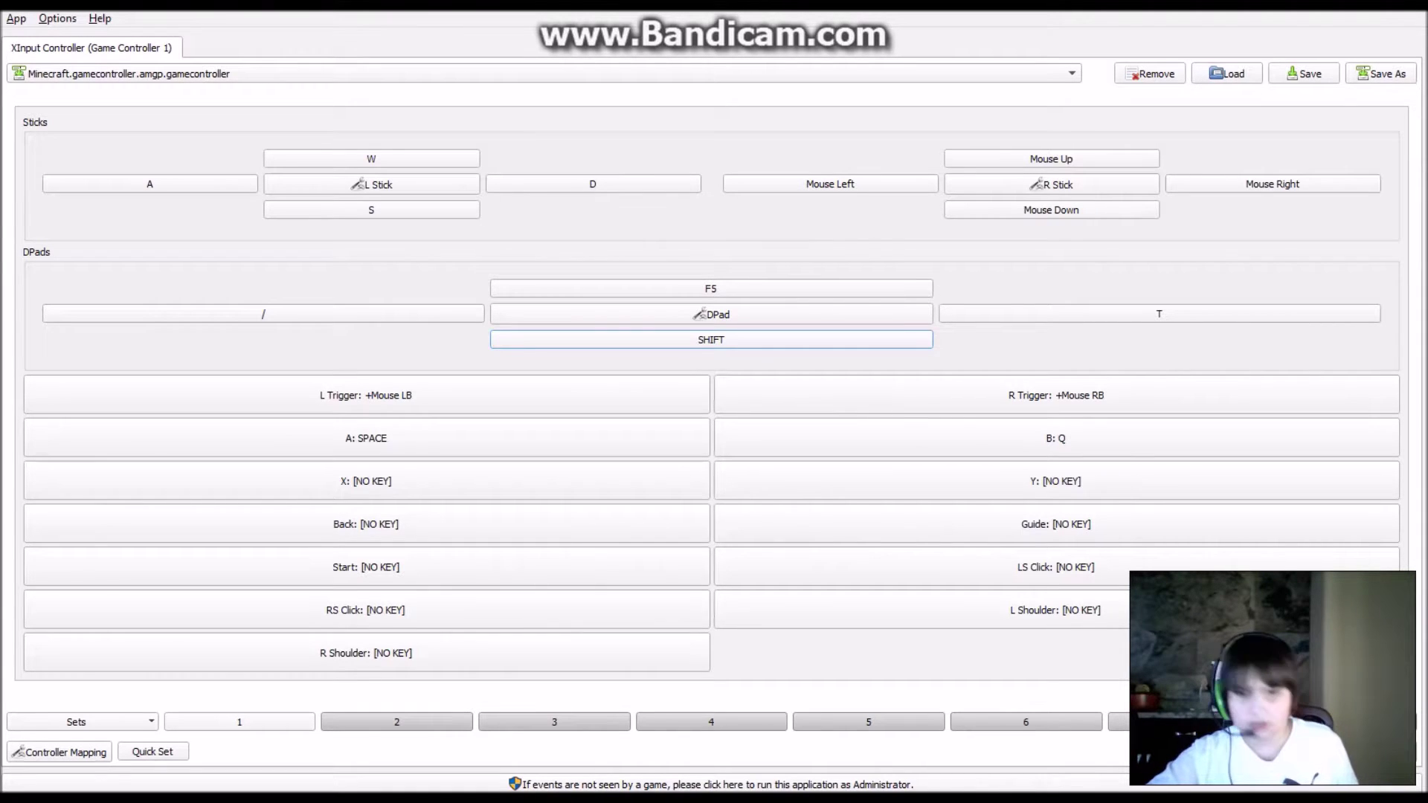
left_click(596, 607)
left_click(413, 432)
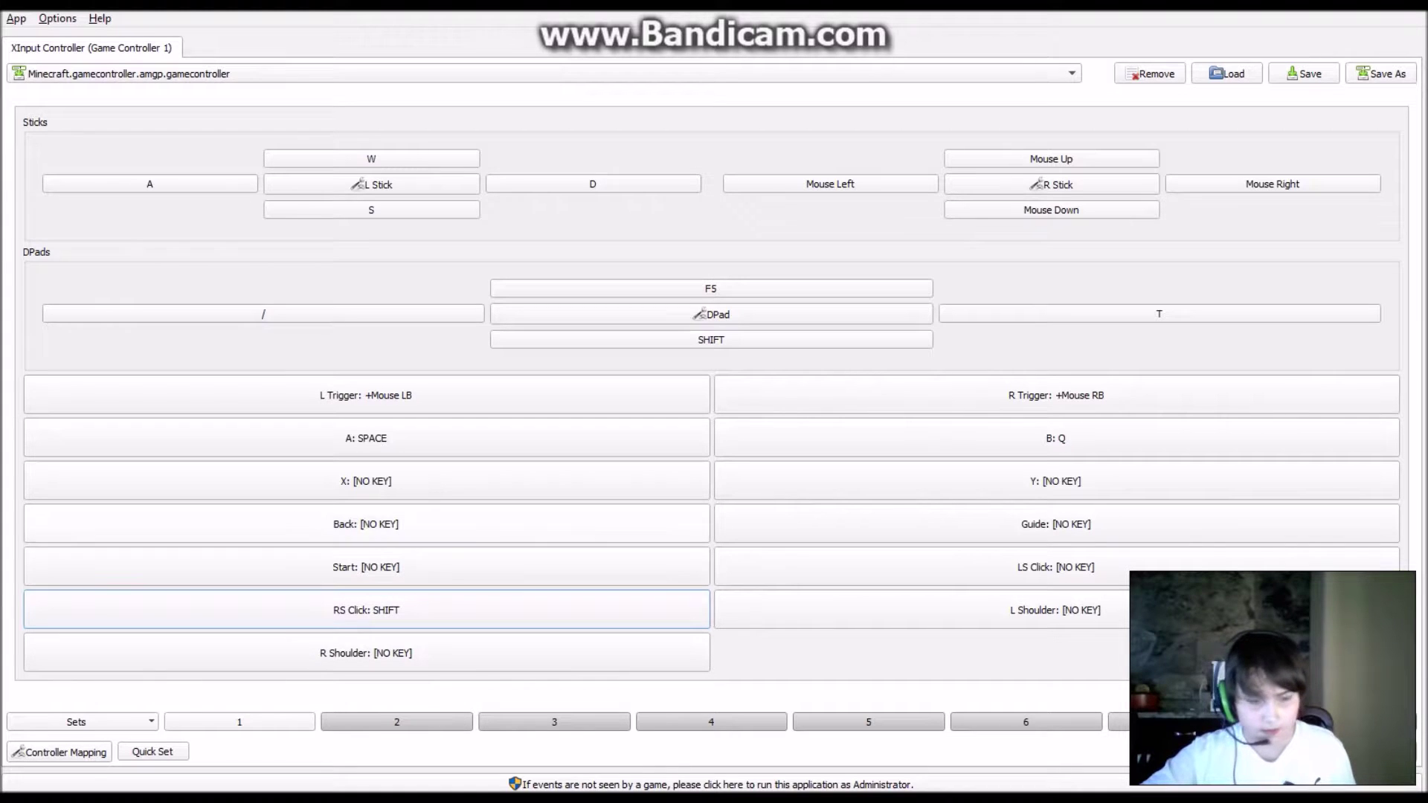
Assign the ESC key to the controller's Start button and the F5 key to its LS Click button
left_click(568, 520)
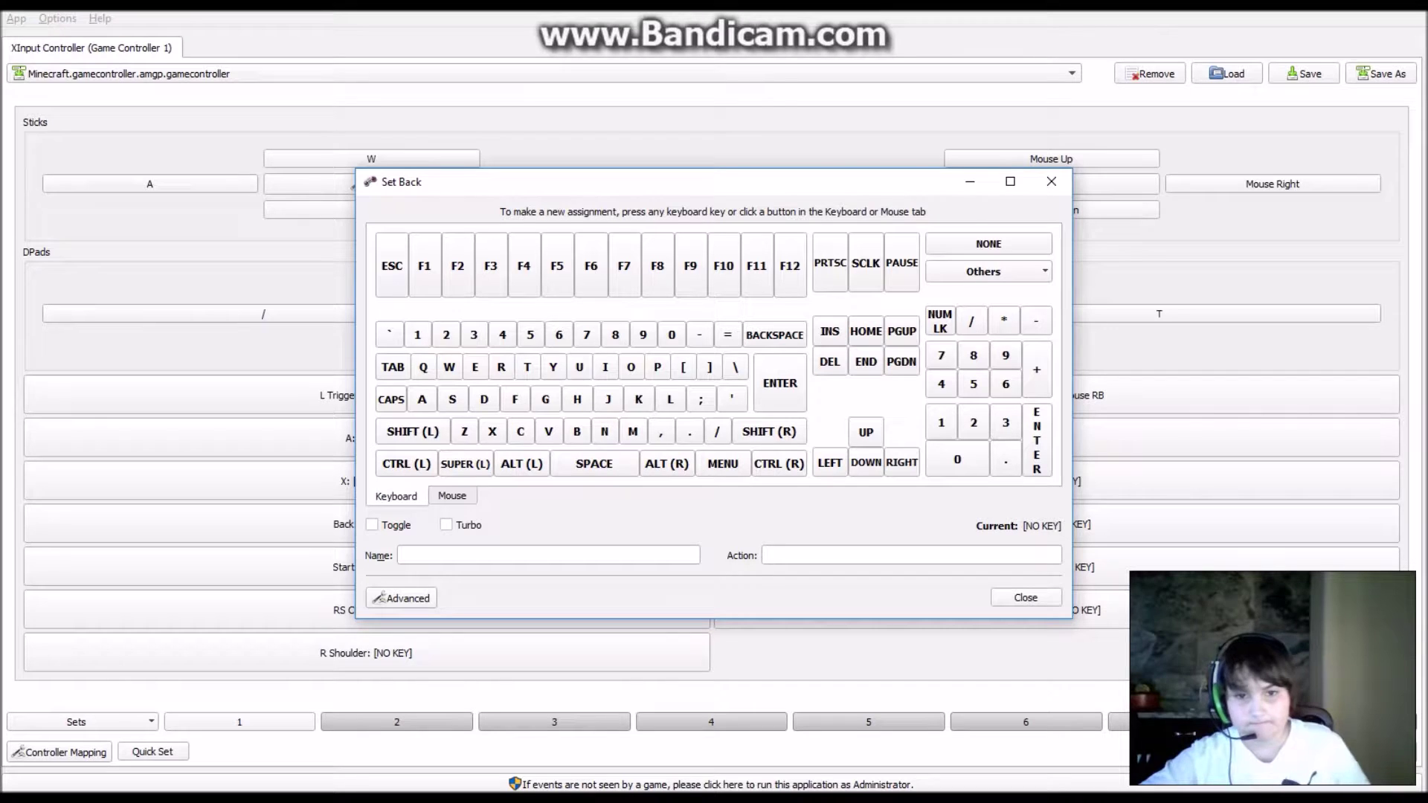
left_click(1030, 597)
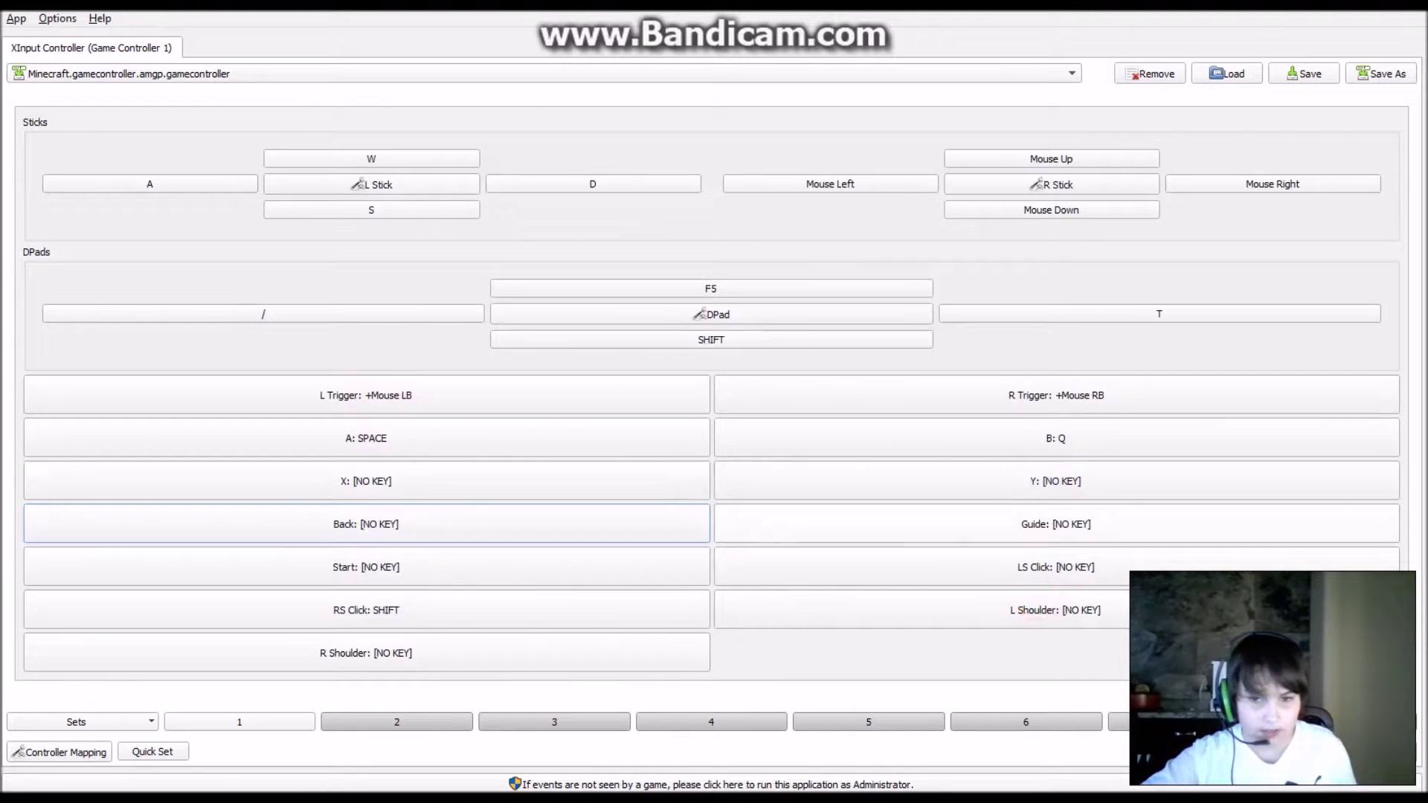
left_click(581, 567)
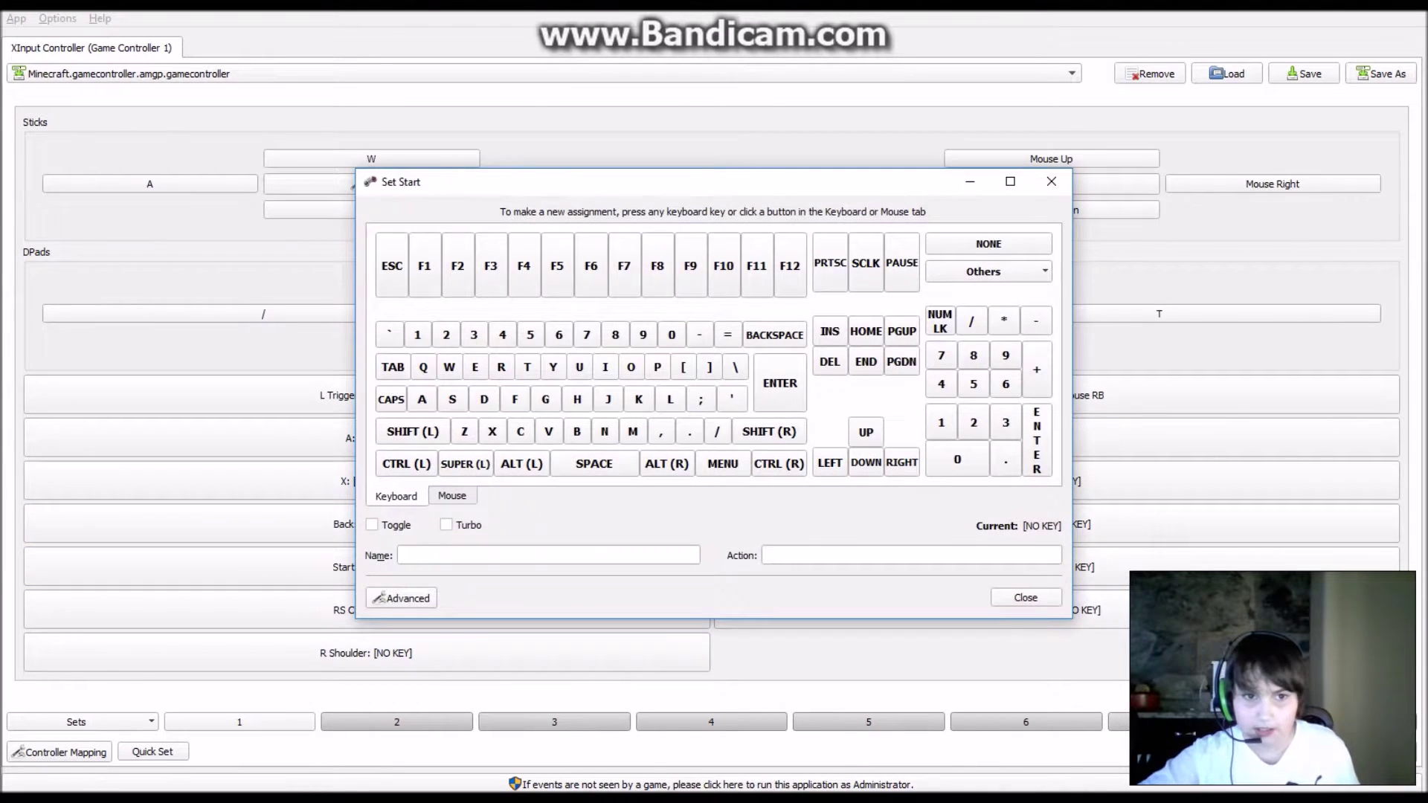
left_click(392, 266)
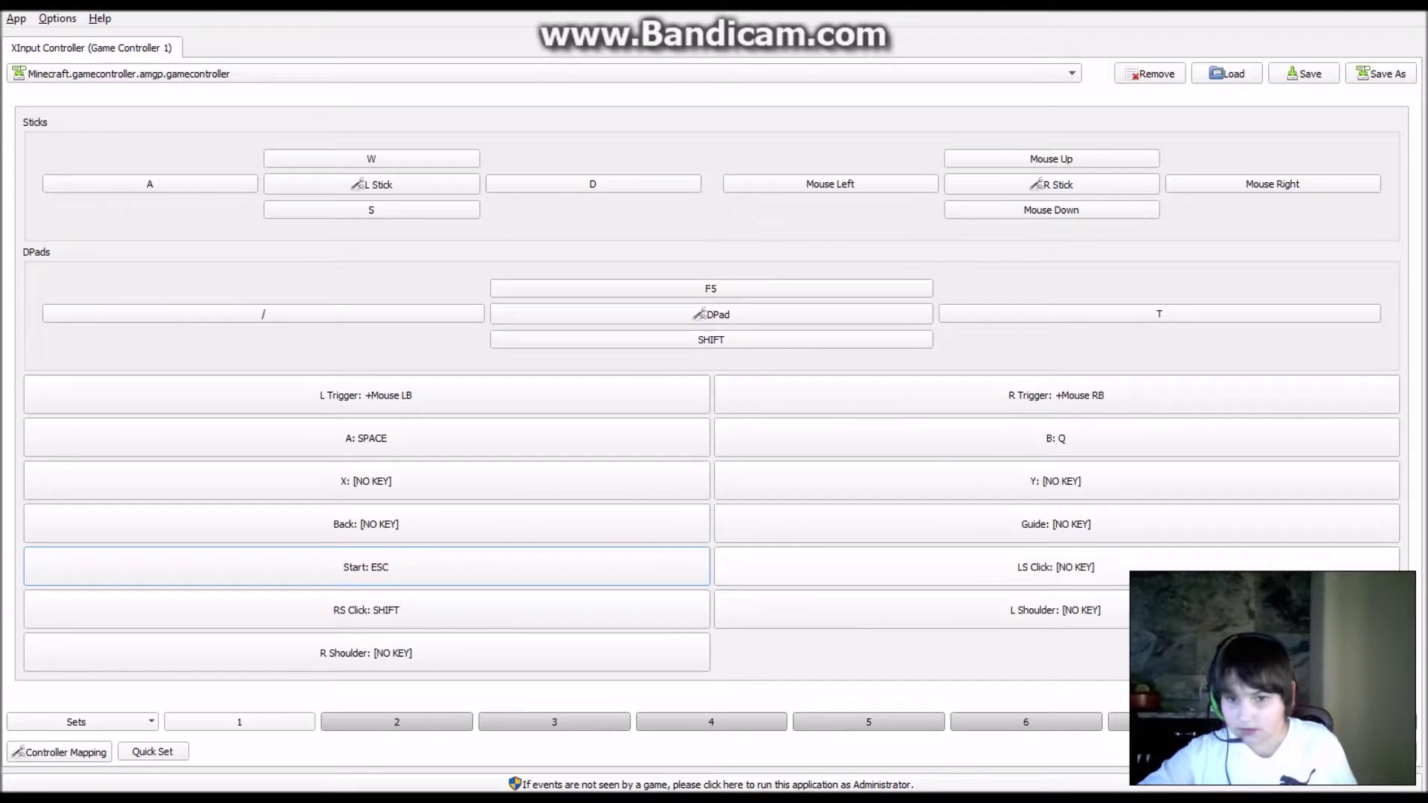
left_click(886, 567)
left_click(556, 283)
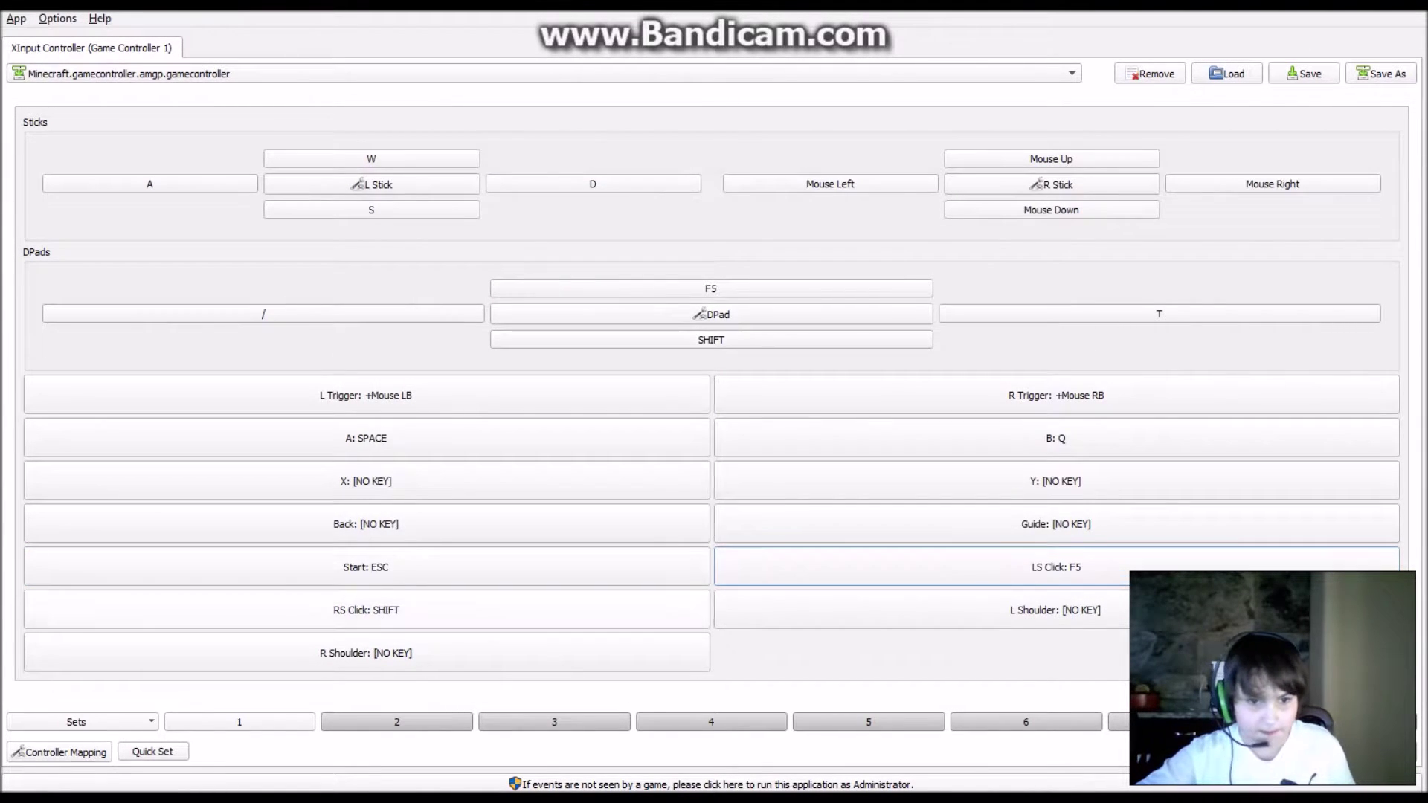
Assign mouse Button 4 to the L Shoulder and mouse Button 5 to the R Shoulder
left_click(860, 626)
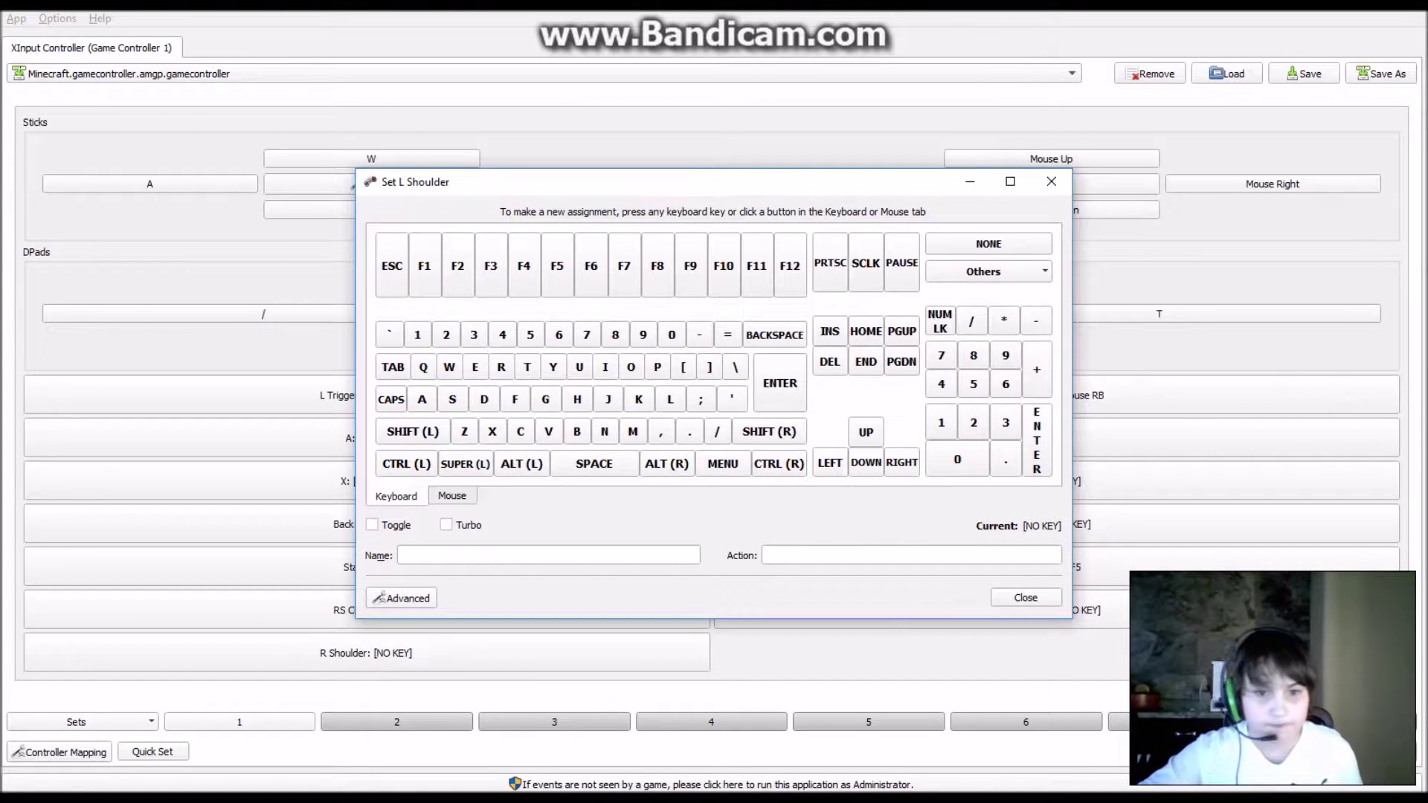
left_click(453, 496)
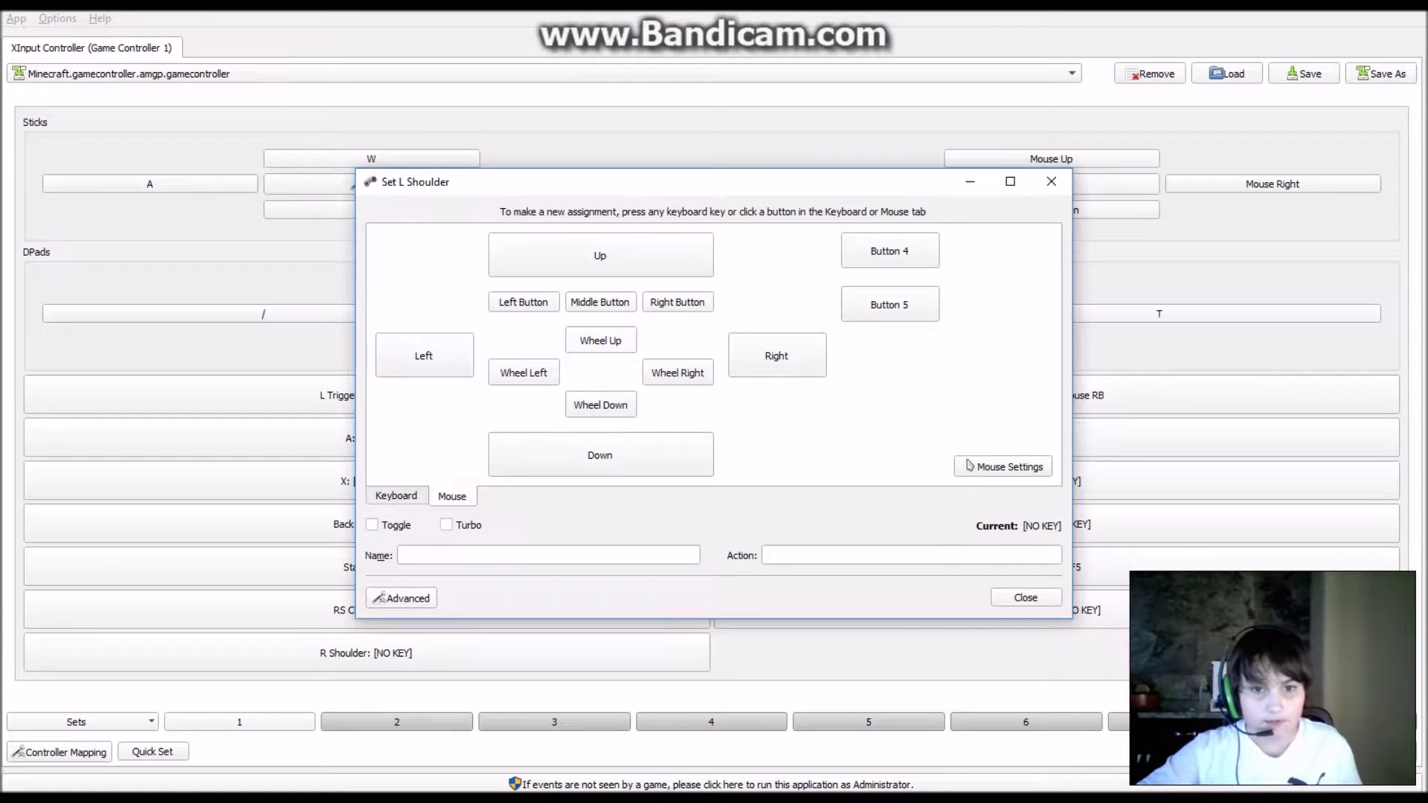
left_click(890, 251)
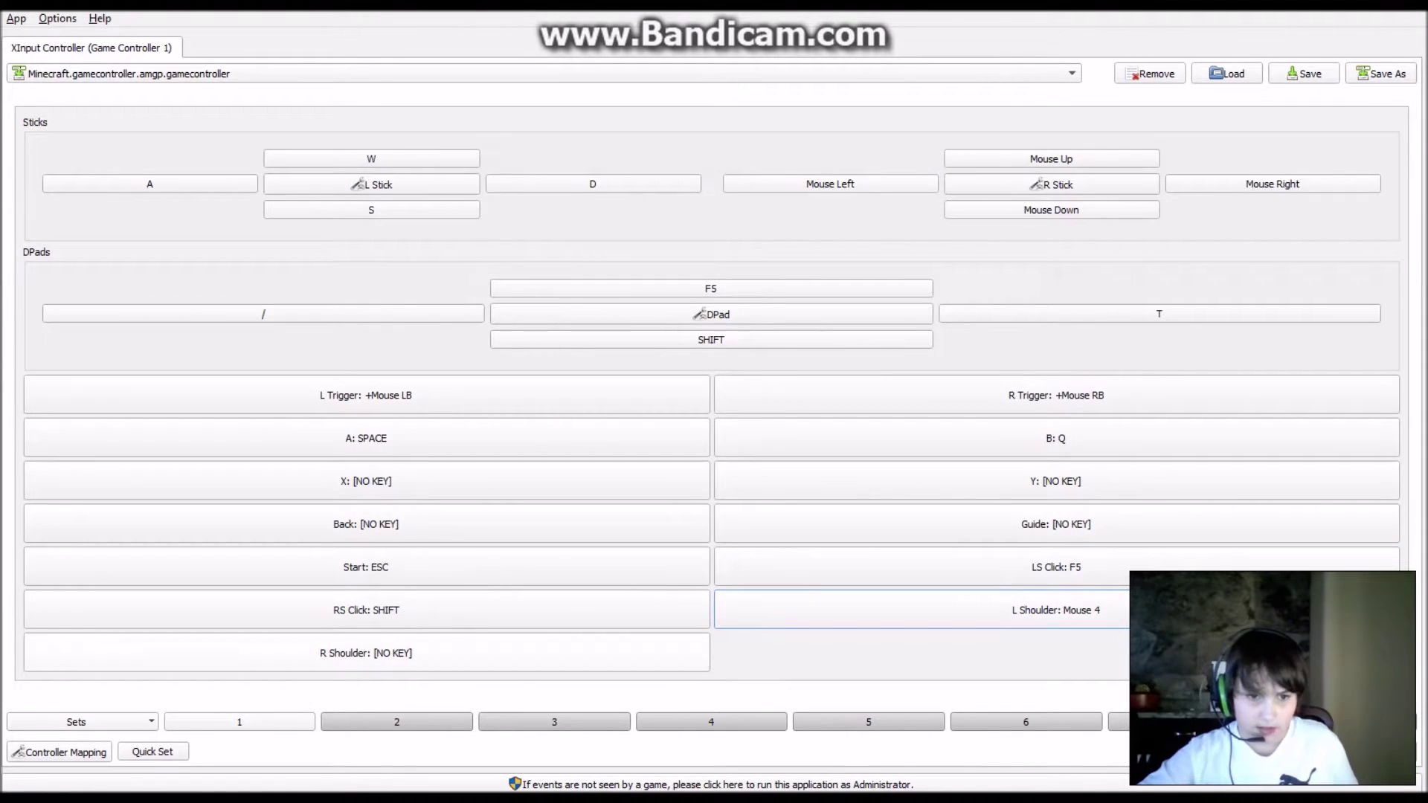
left_click(615, 650)
left_click(452, 495)
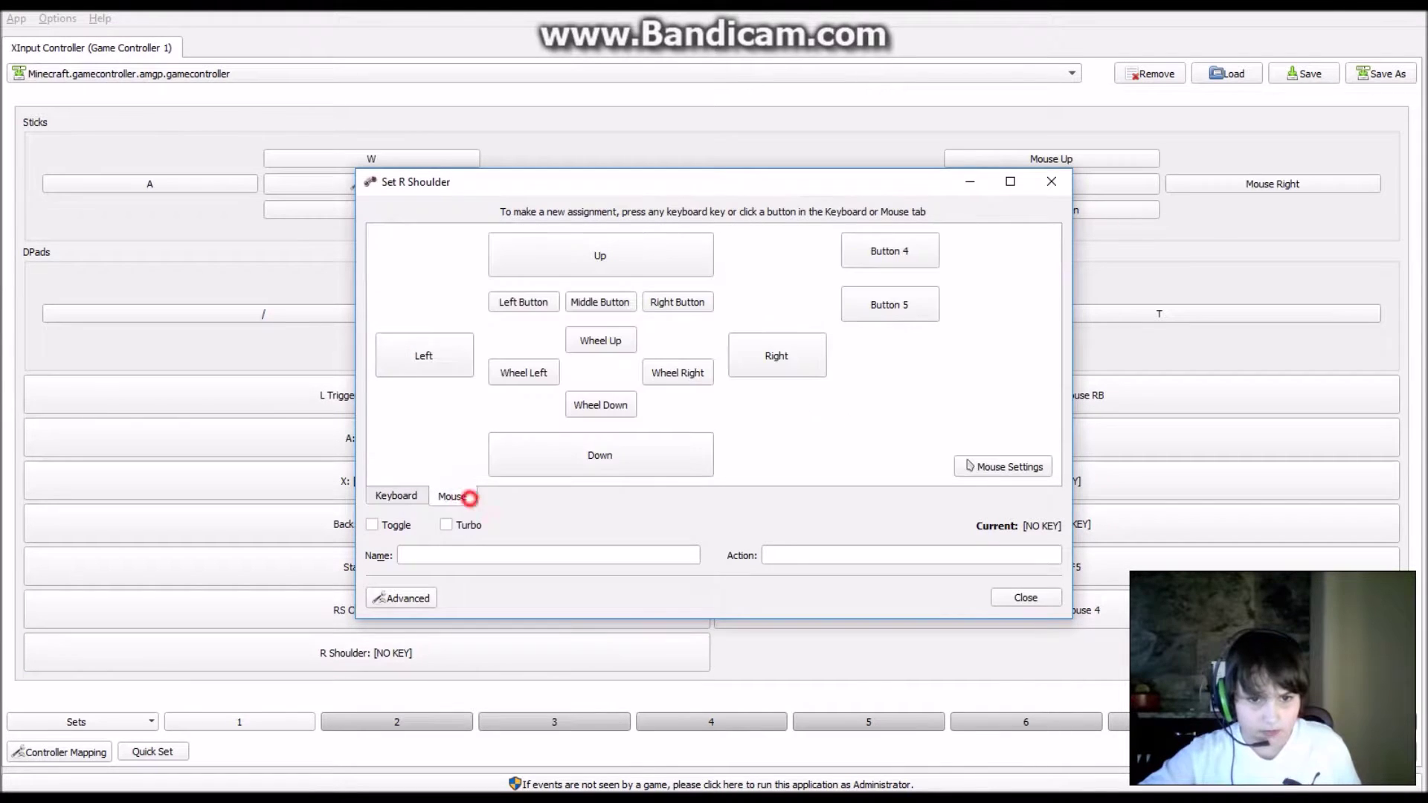
left_click(600, 404)
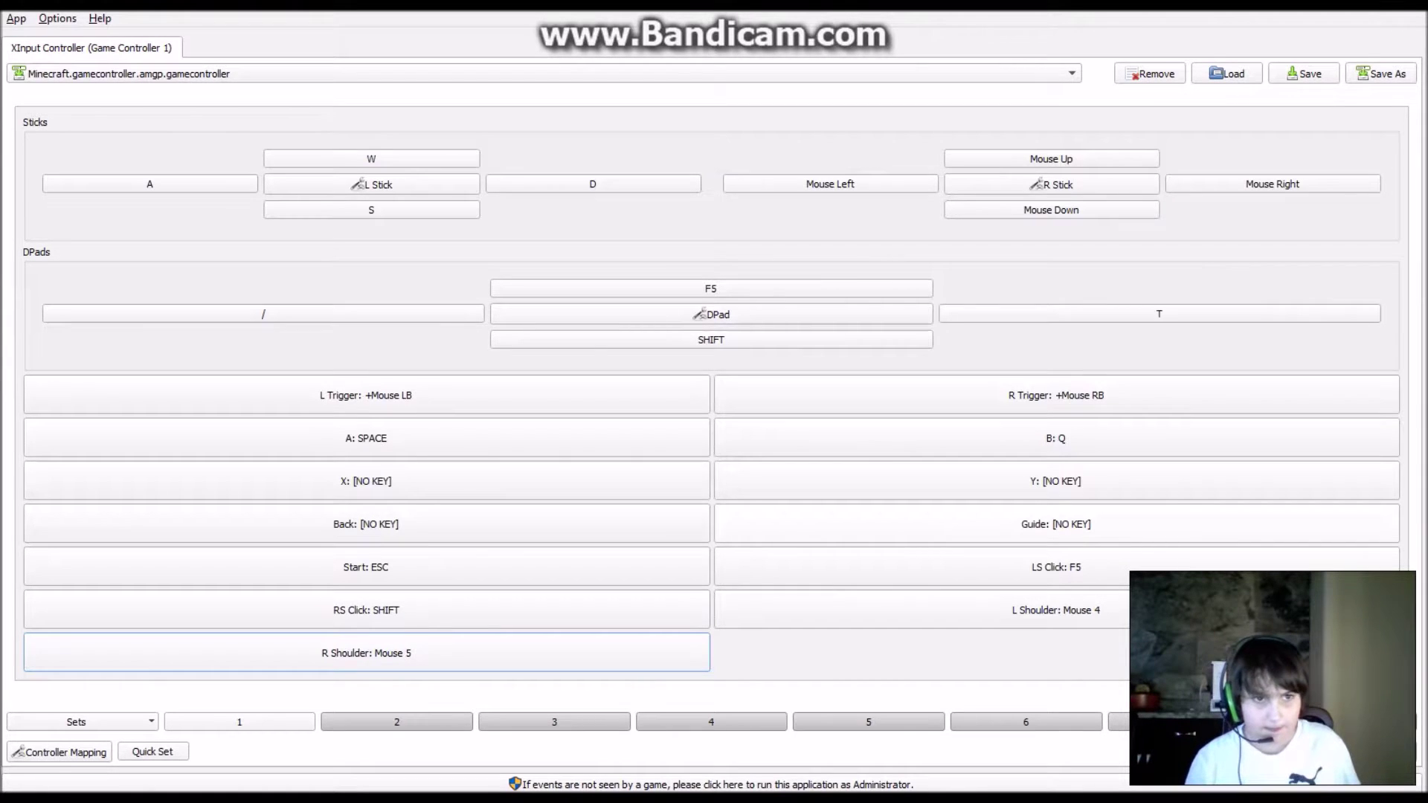
key("space")
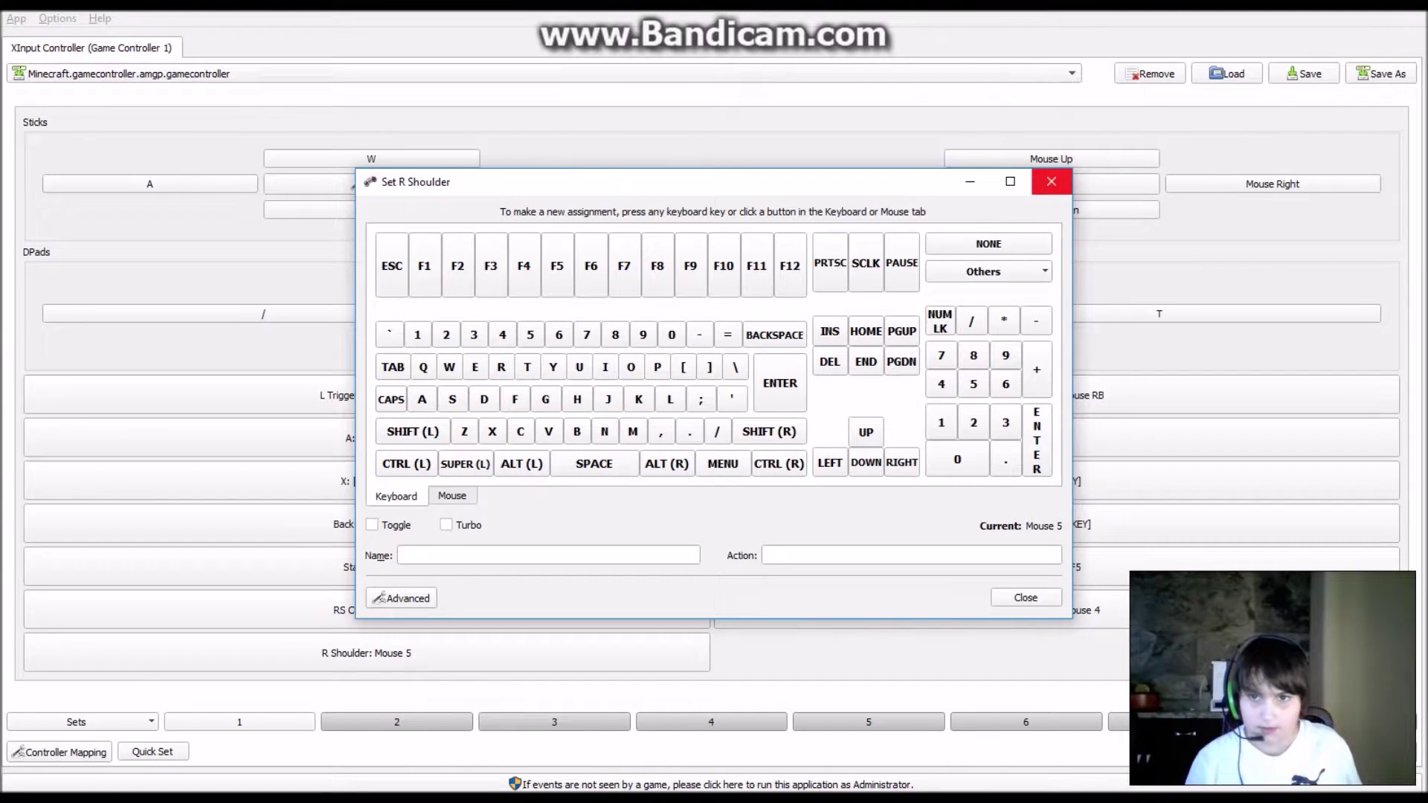
left_click(1051, 181)
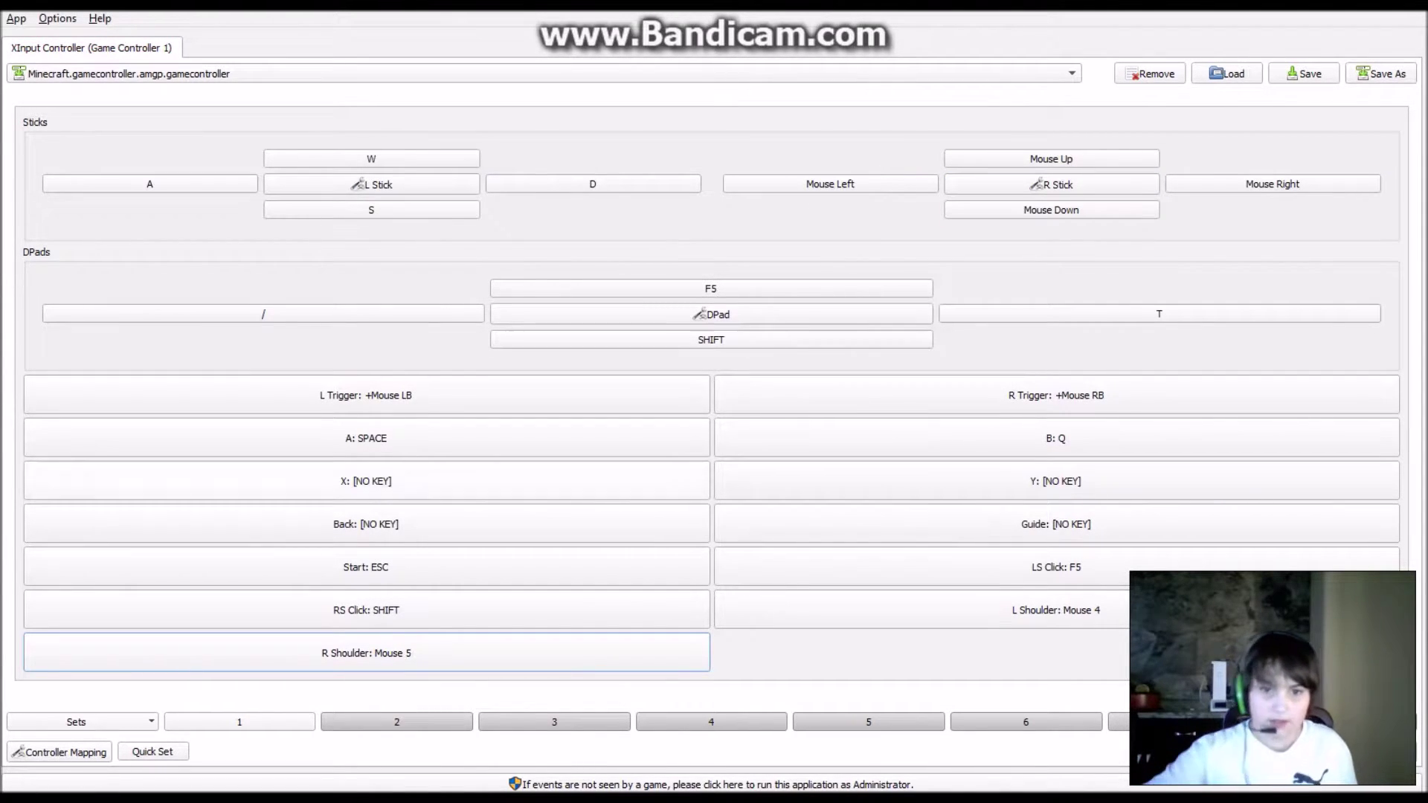
Assign the E key to the controller's X button
left_click(366, 480)
key("e")
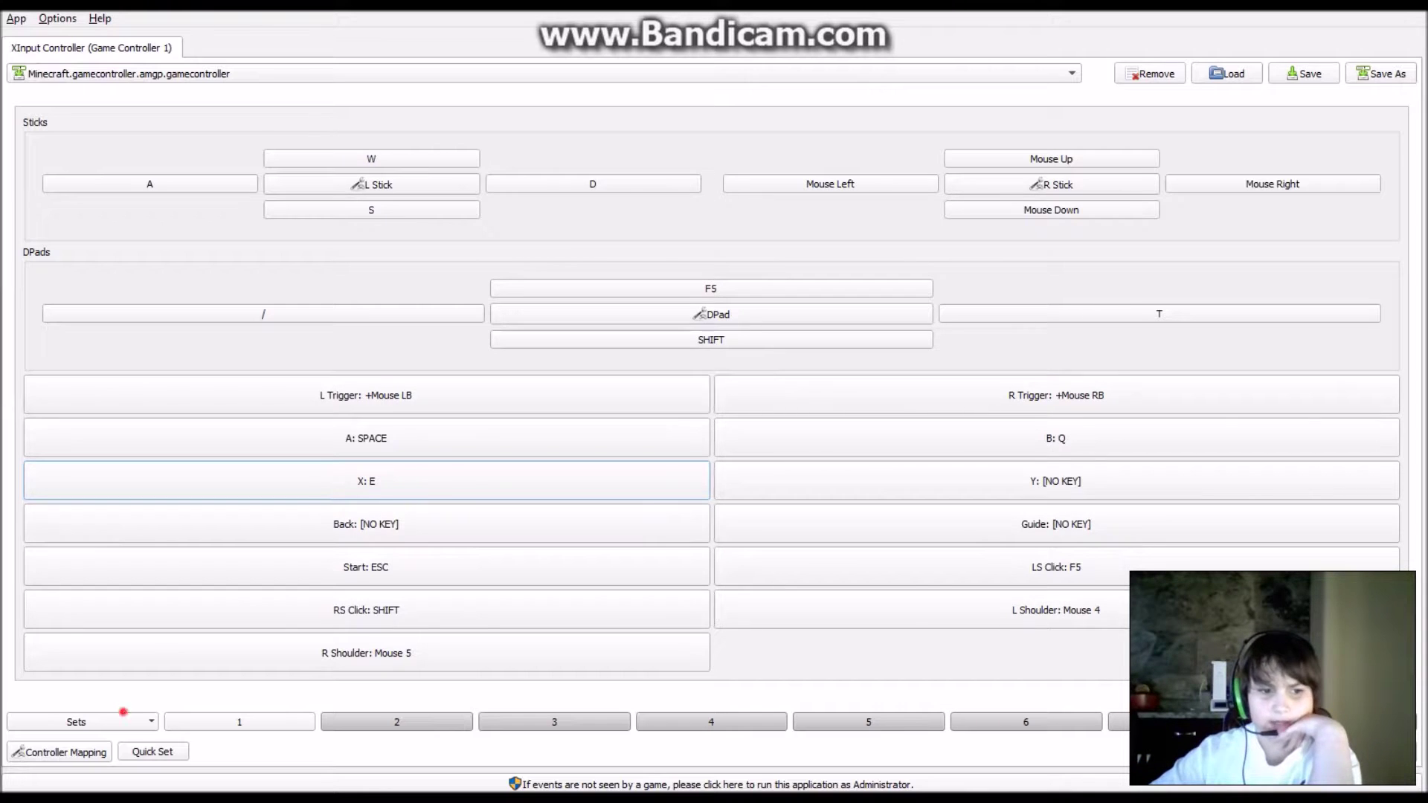
left_click(123, 715)
left_click(123, 716)
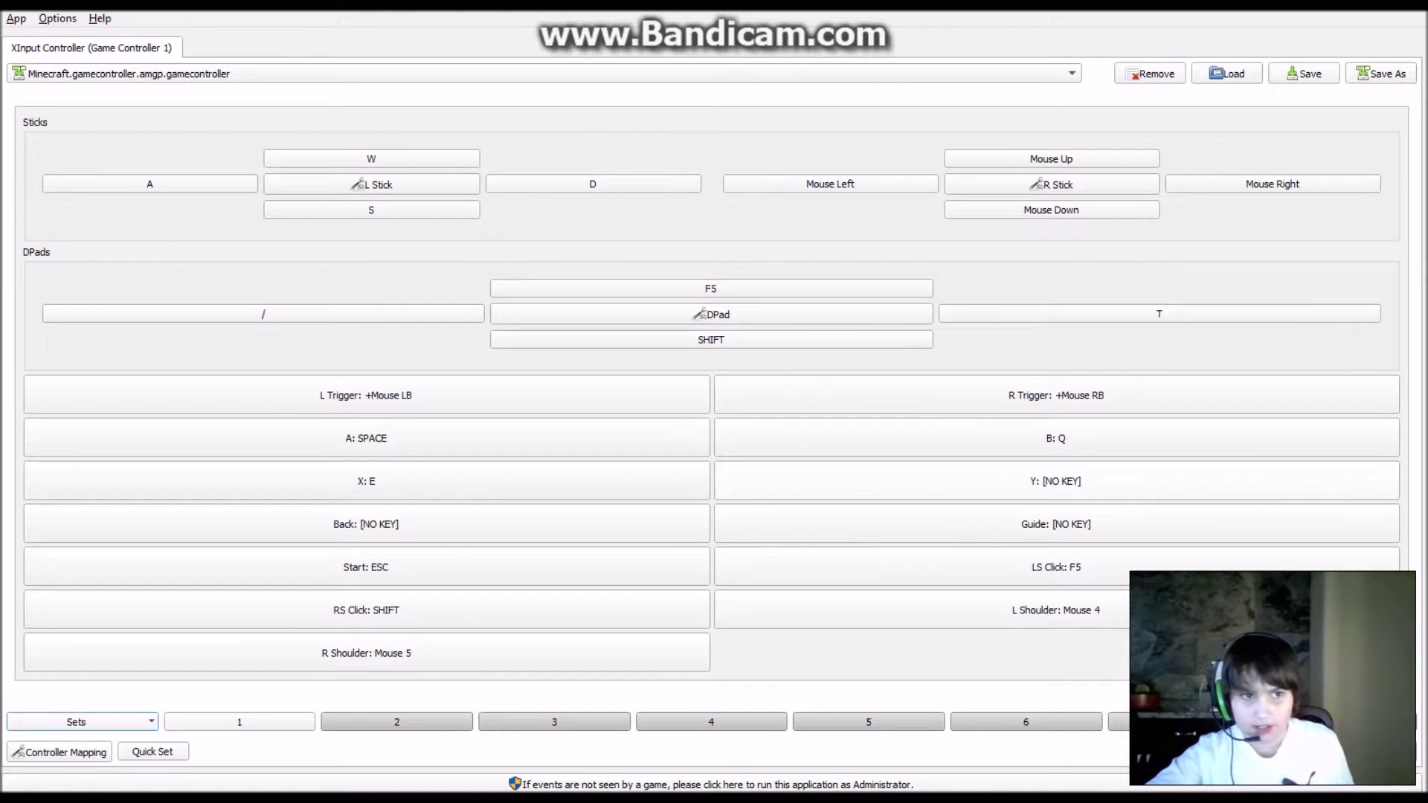
left_click(975, 478)
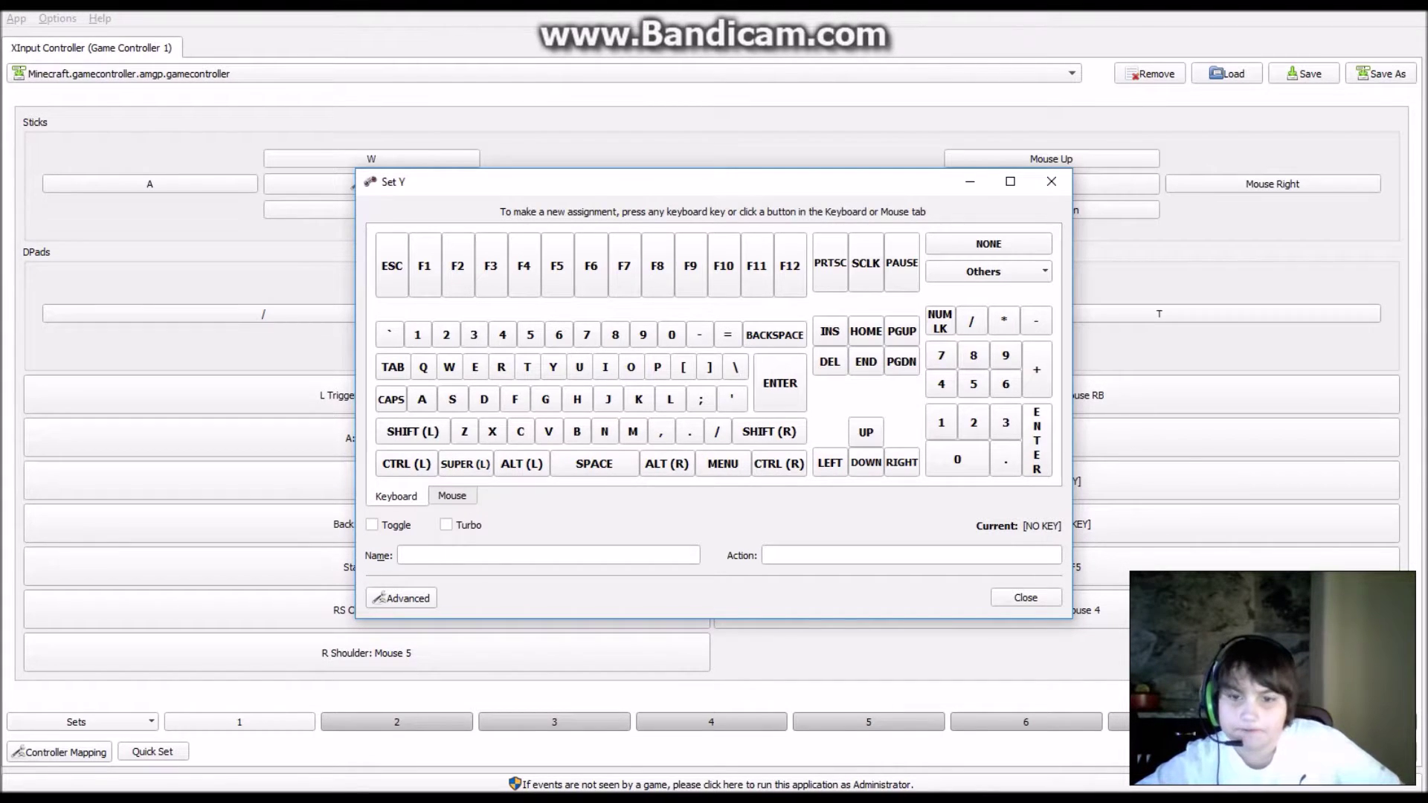
left_click(1026, 598)
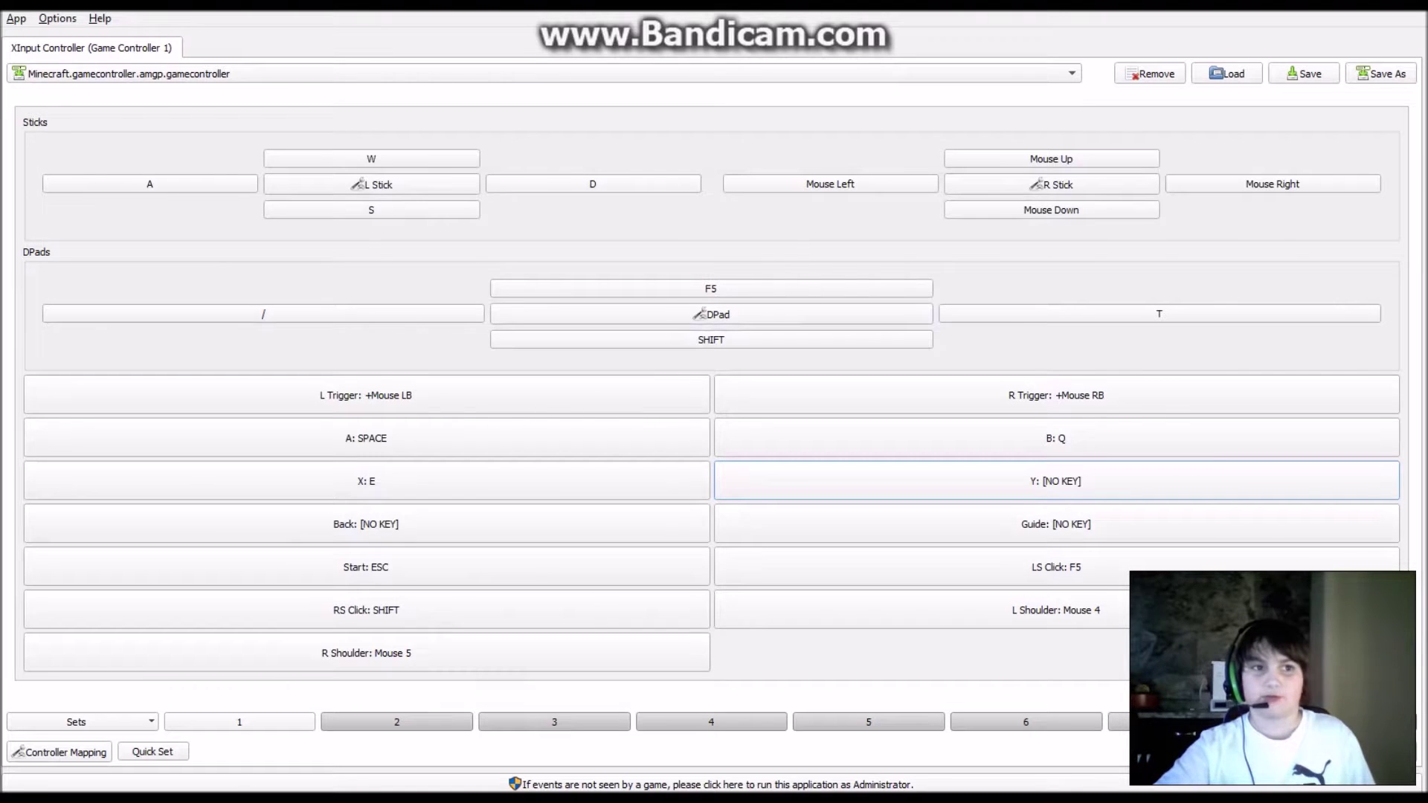
Tile the mapping window beside the browser's Minecraft Controls wiki page and look through the listed controls
key("super+Left")
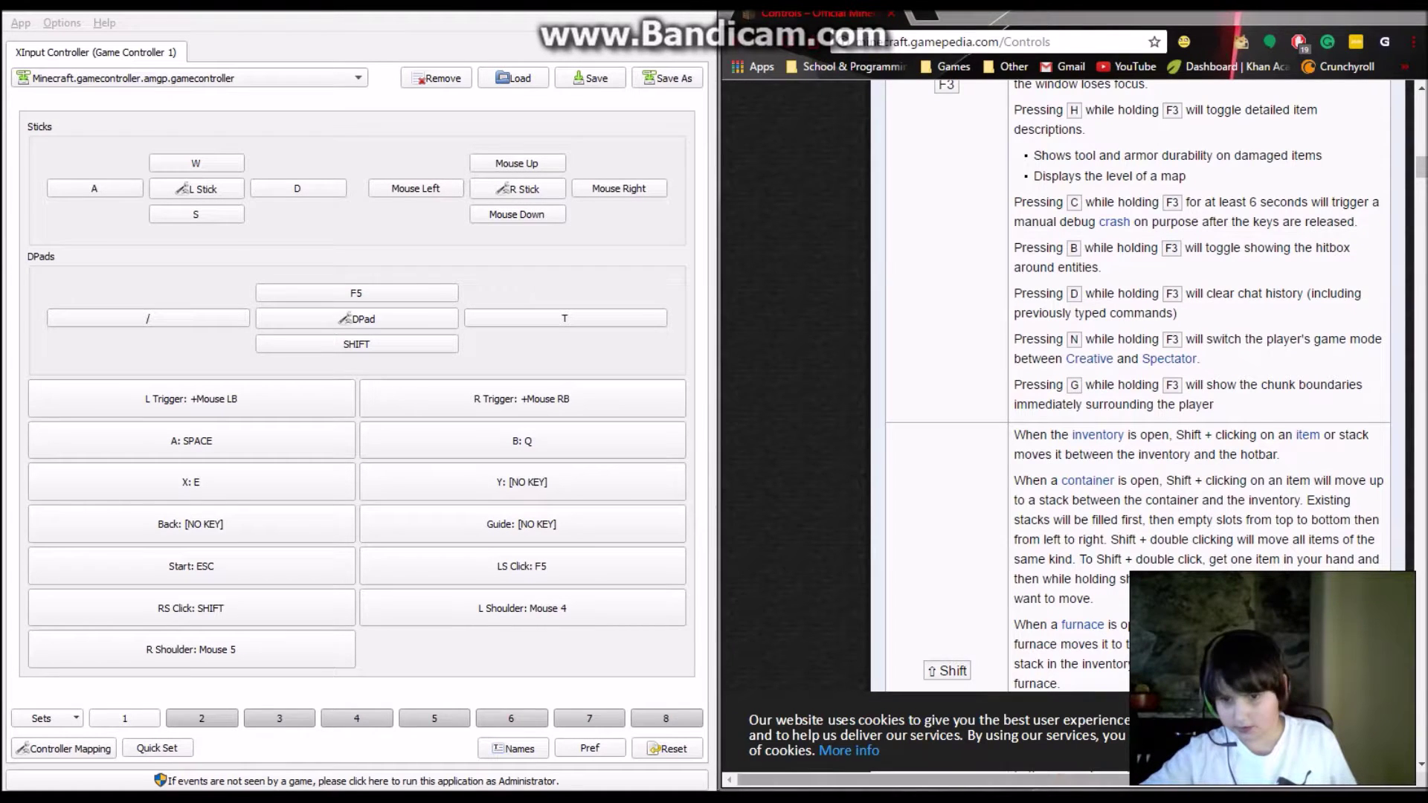
scroll(1071, 431, "right", 2)
scroll(1047, 424, "down", 8)
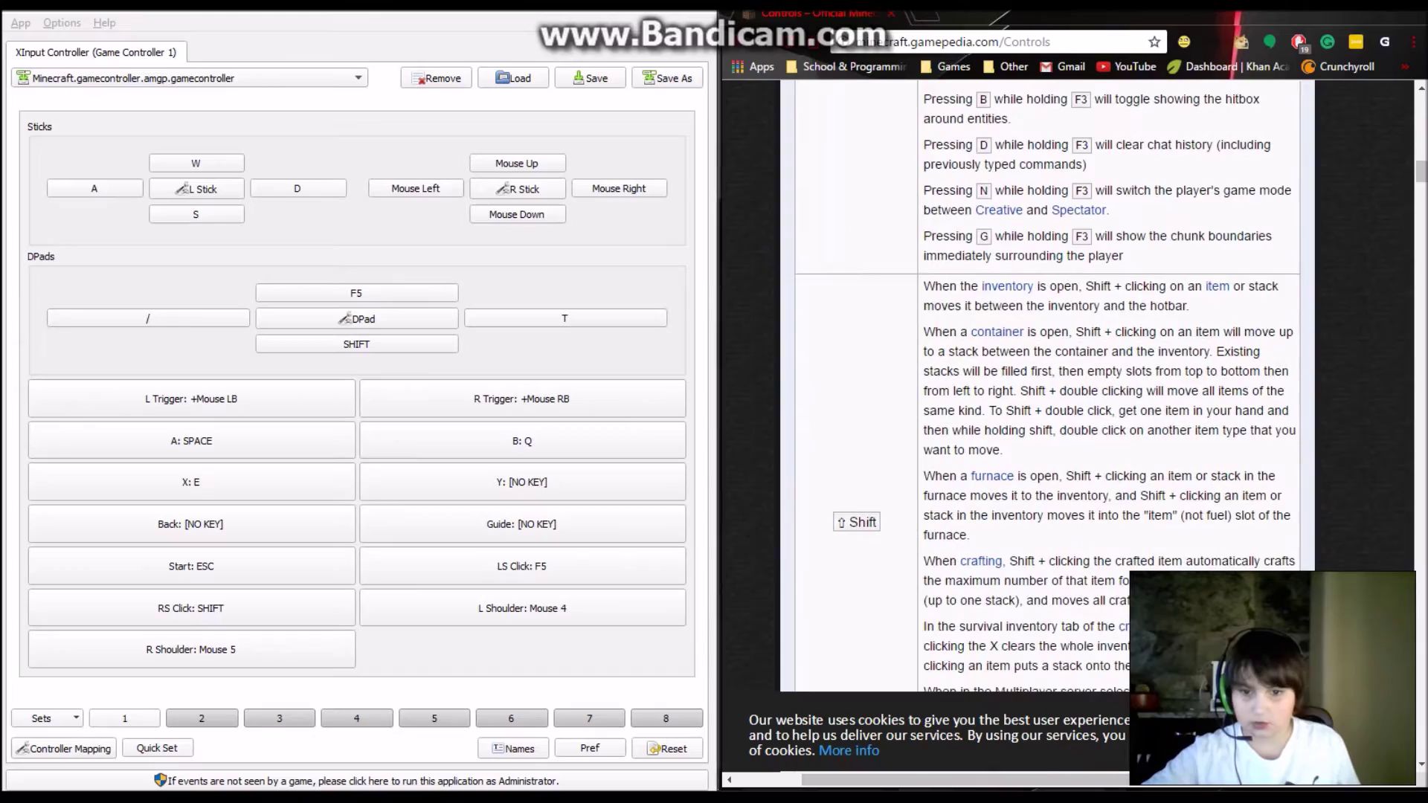
scroll(1047, 424, "up", 20)
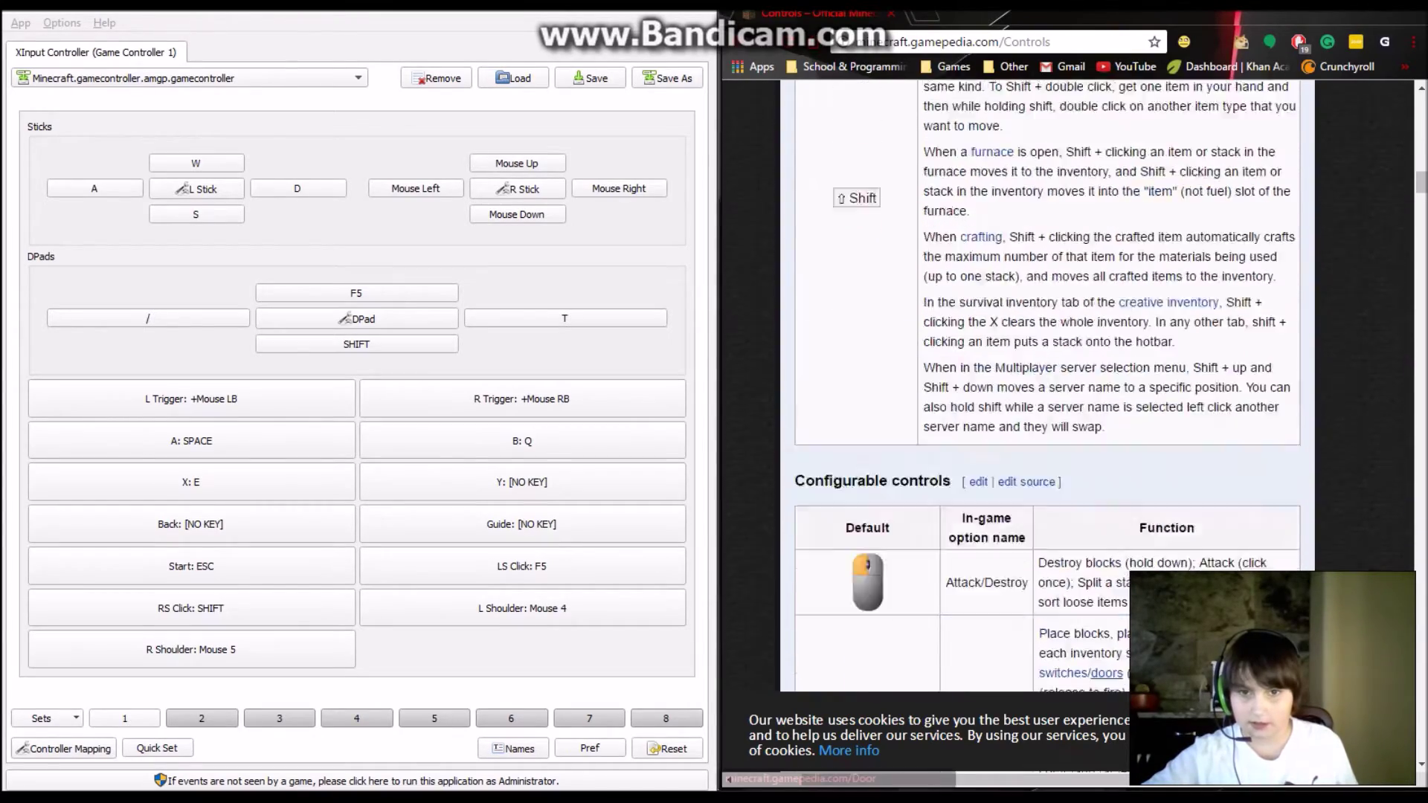
scroll(1047, 387, "down", 15)
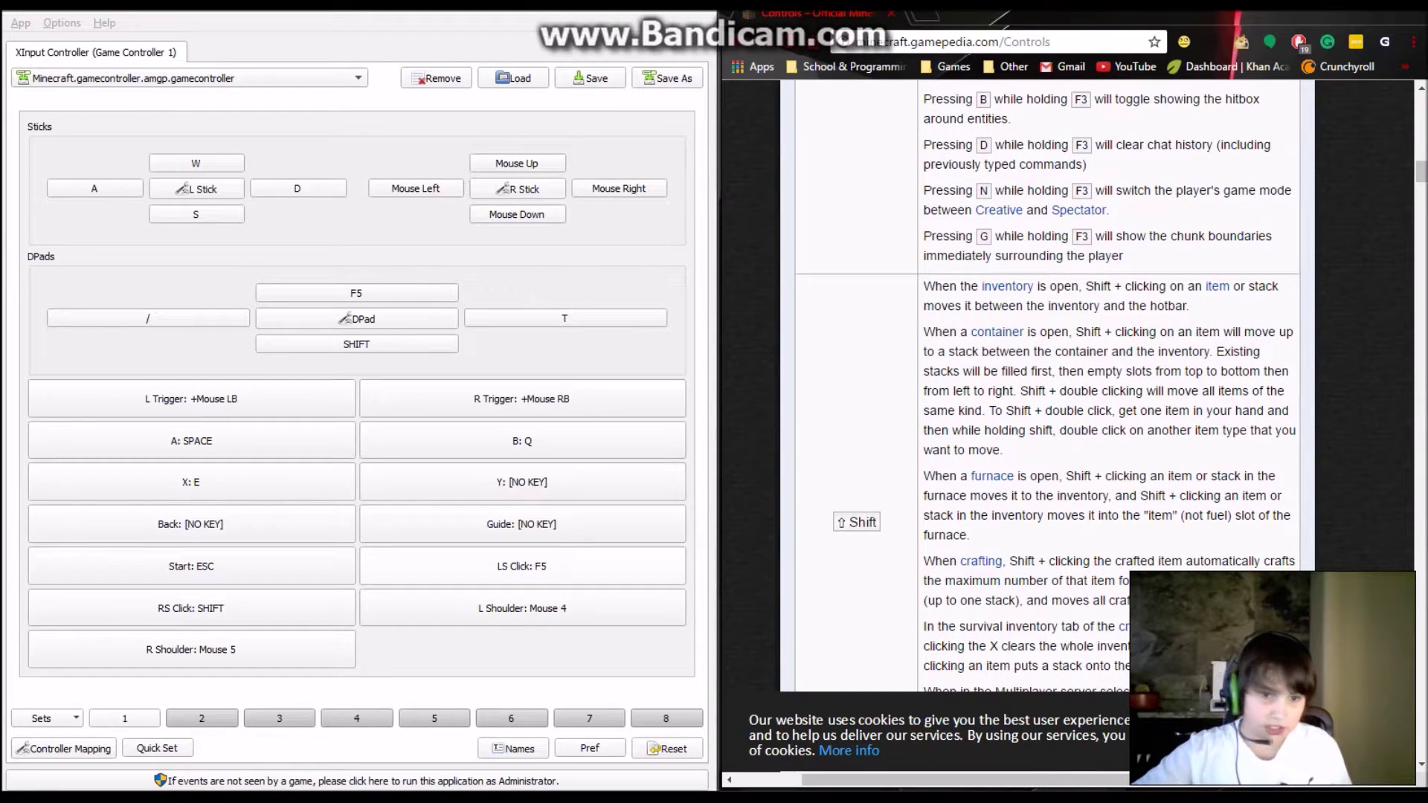
Assign the Y key to the controller's Y button
left_click(508, 497)
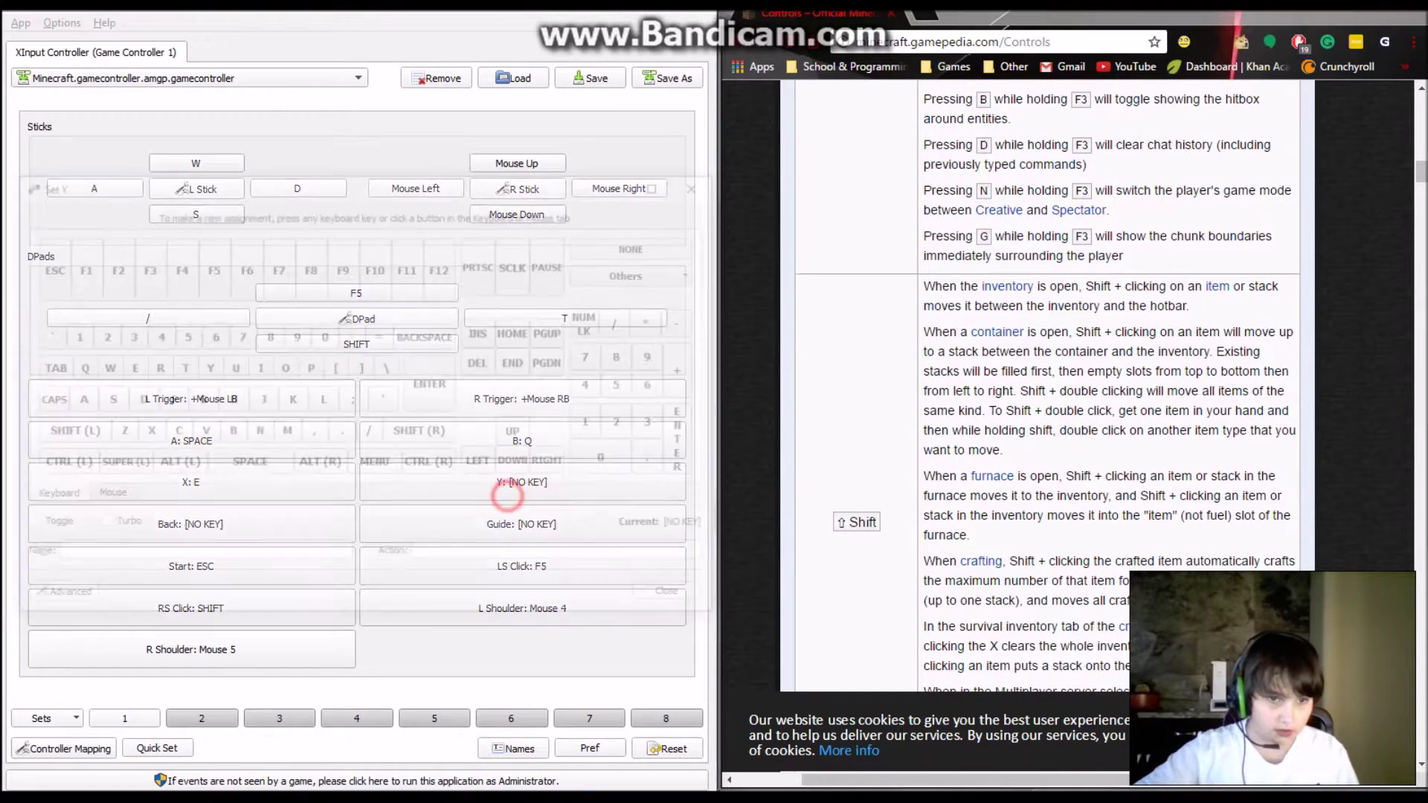
left_click(205, 367)
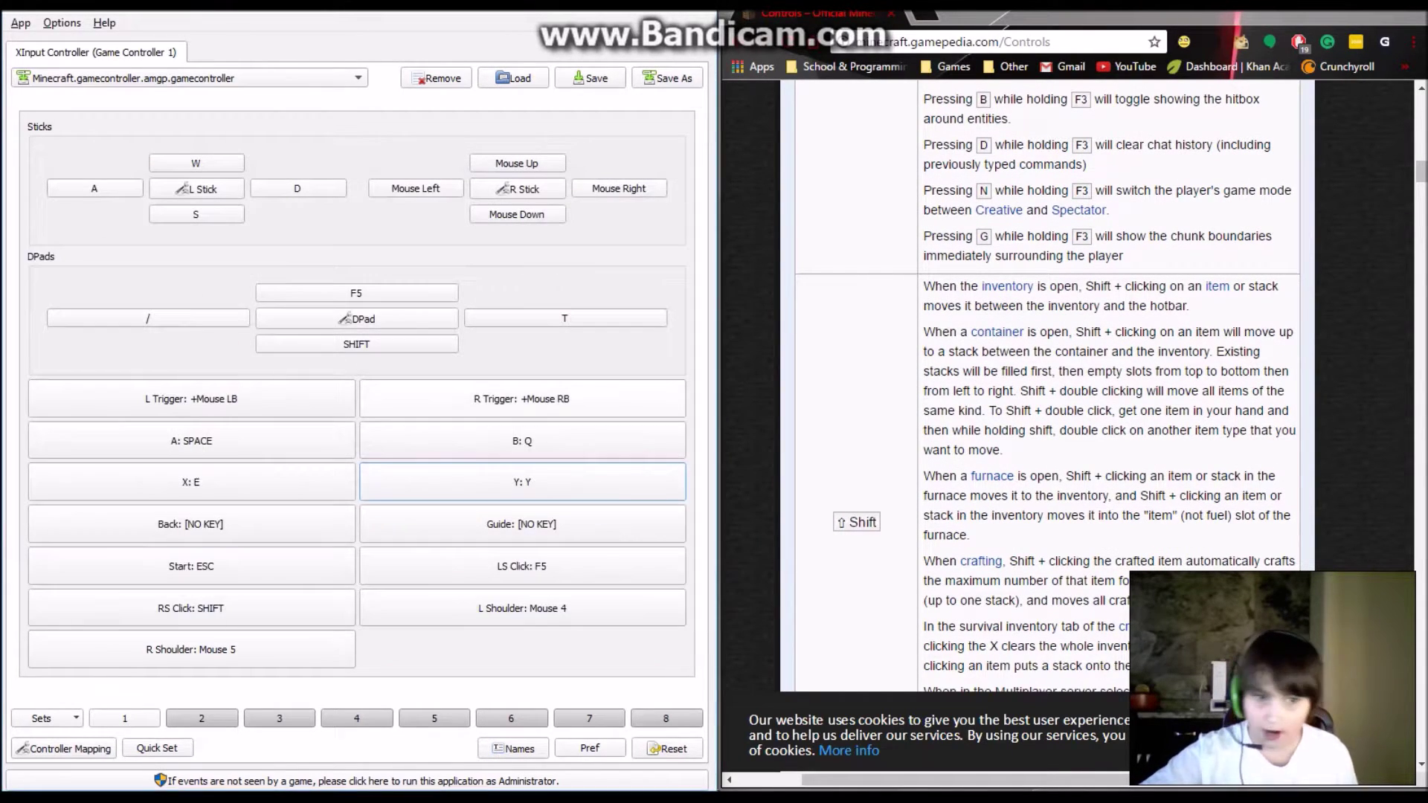
Swap the trigger presets: apply Left Mouse Button to the R Trigger and Right Mouse Button to the L Trigger
scroll(1048, 386, "down", 10)
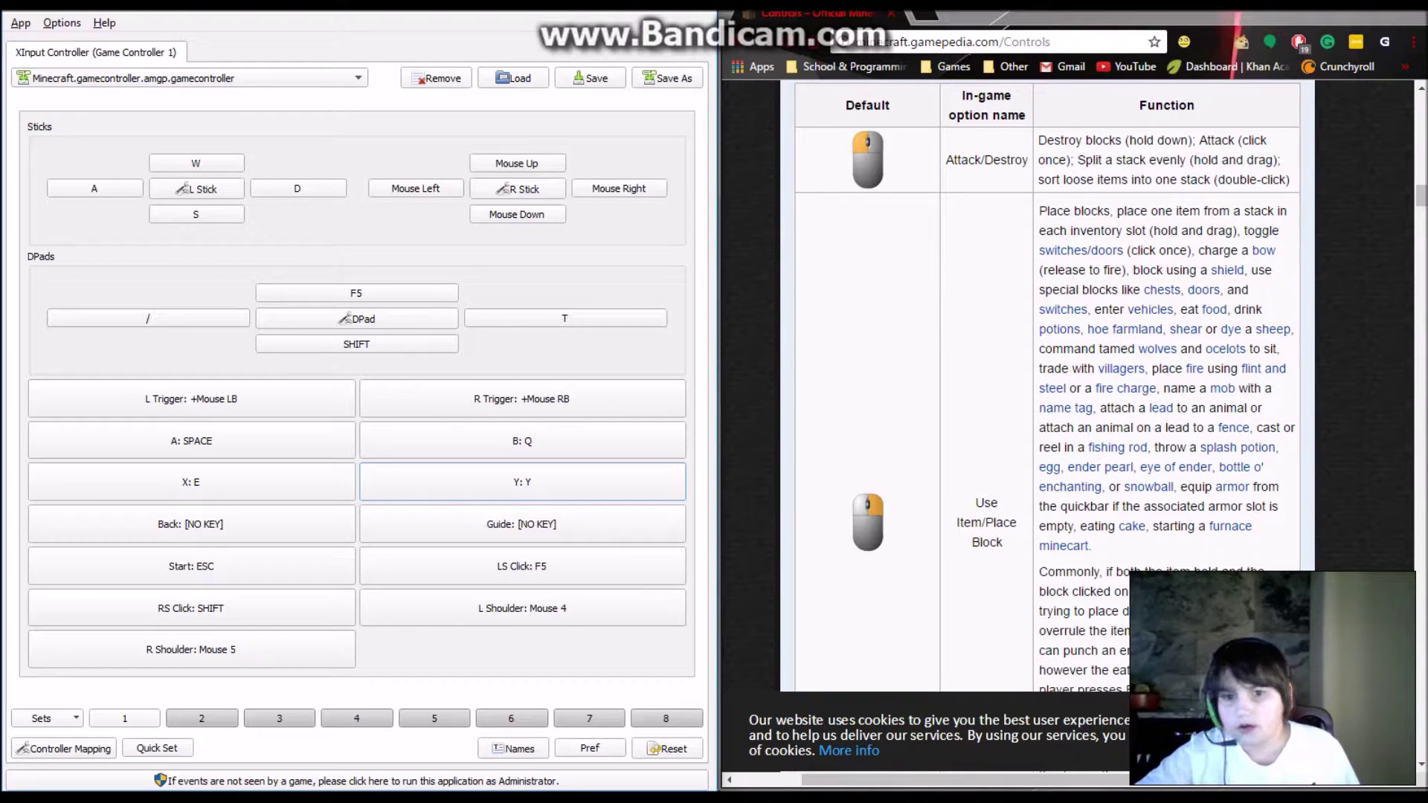
scroll(1047, 387, "down", 2)
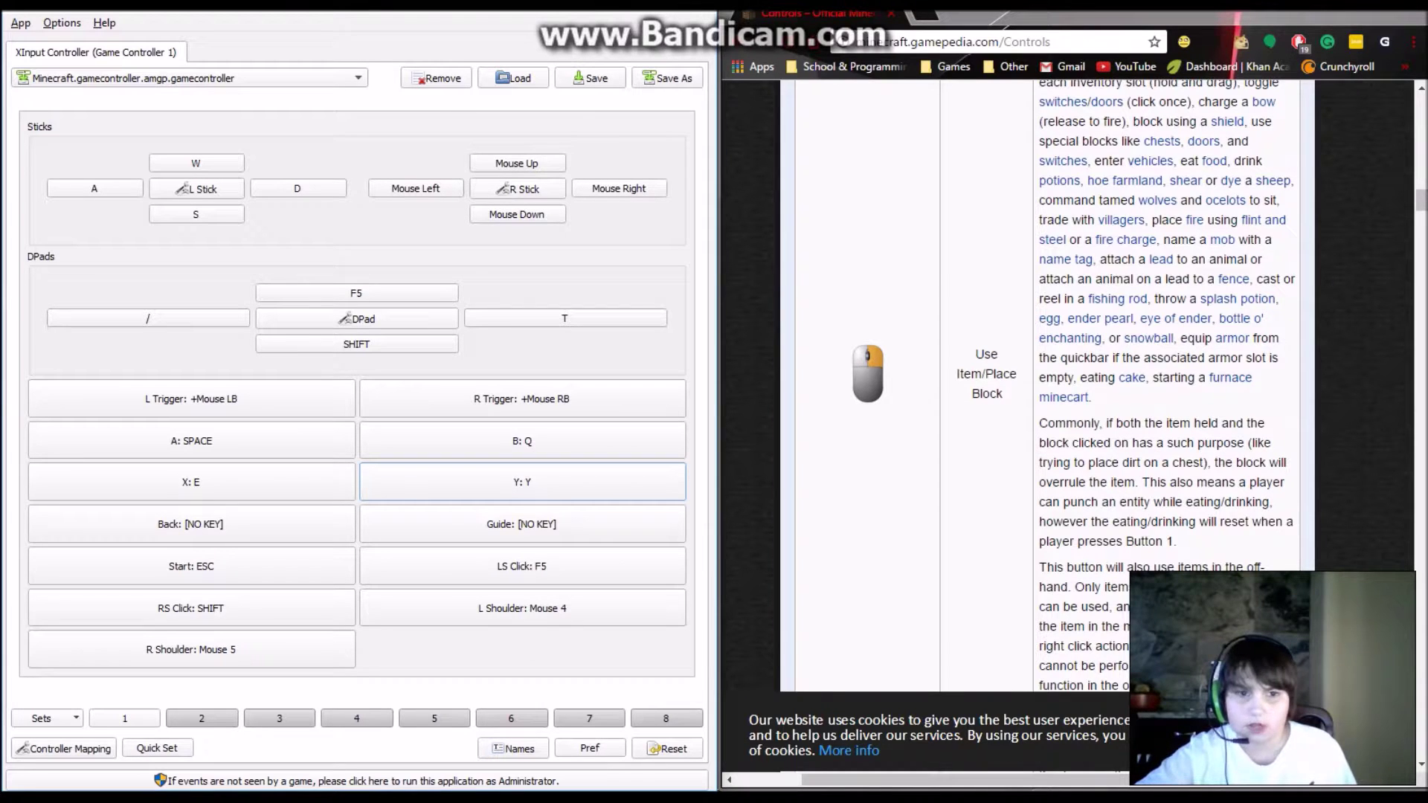
left_click(434, 391)
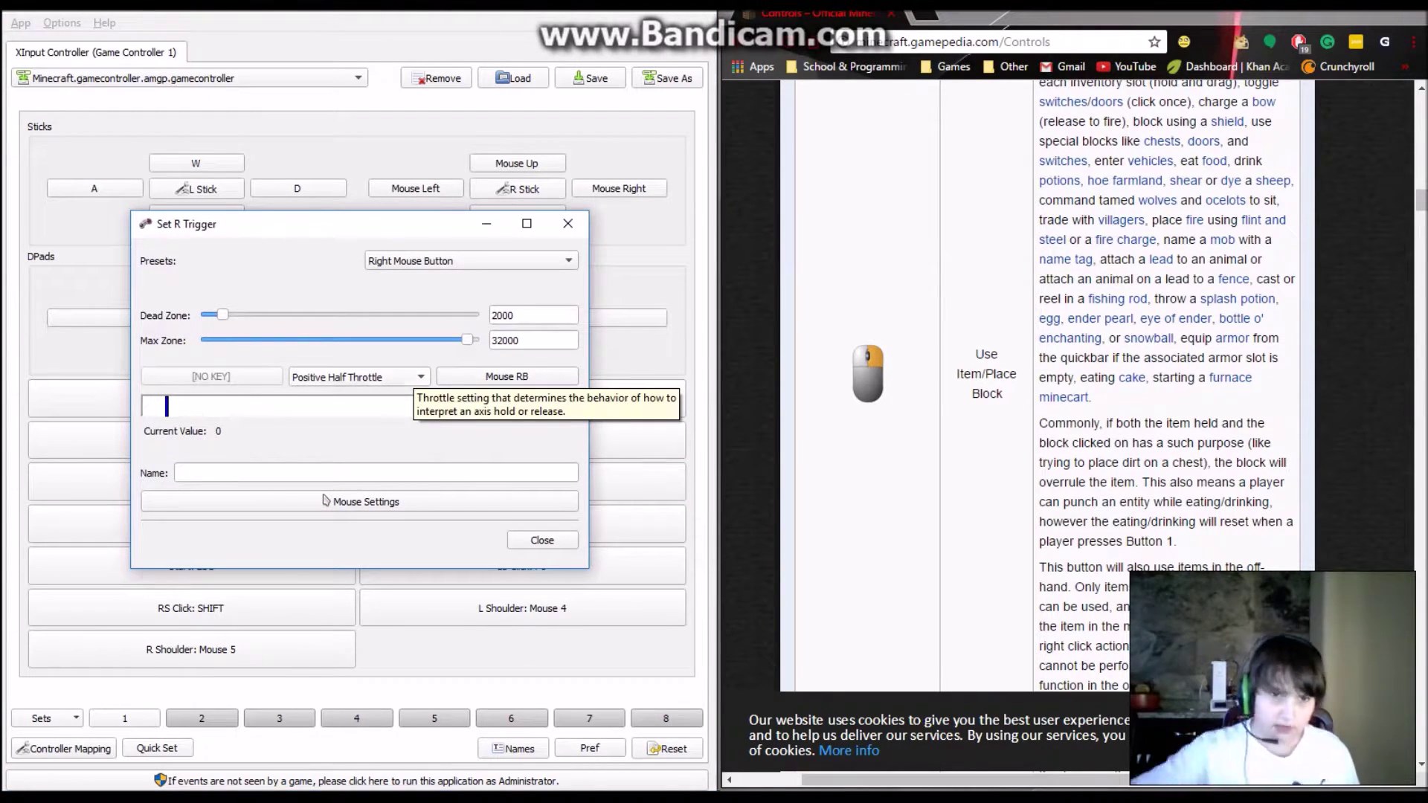
left_click(521, 261)
left_click(413, 240)
left_click(542, 541)
left_click(230, 393)
left_click(439, 260)
left_click(431, 284)
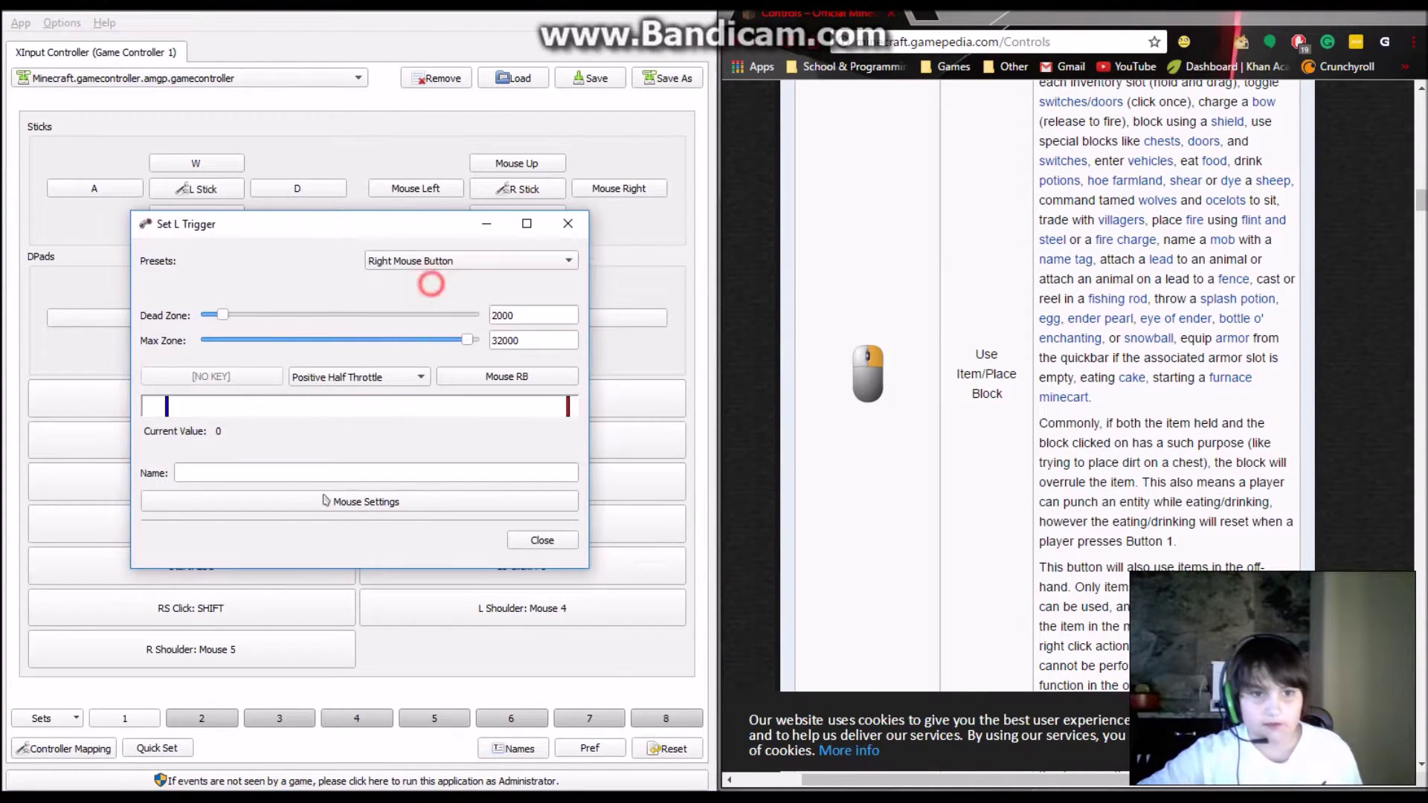
left_click(542, 541)
Check the movement and sneak controls on the wiki page, and assign the left Shift key to the Y button
scroll(1041, 372, "down", 4)
scroll(1041, 371, "down", 4)
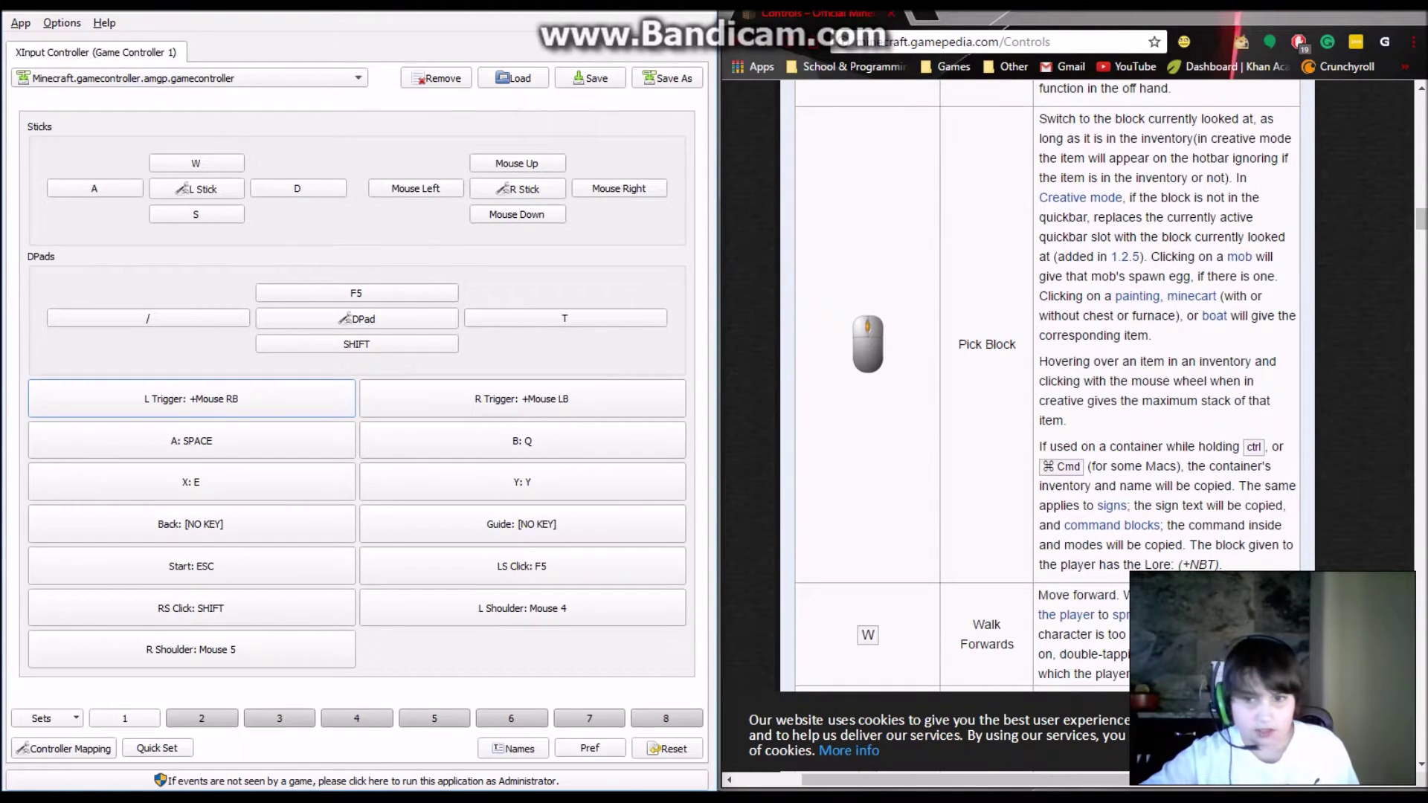
scroll(1041, 372, "down", 8)
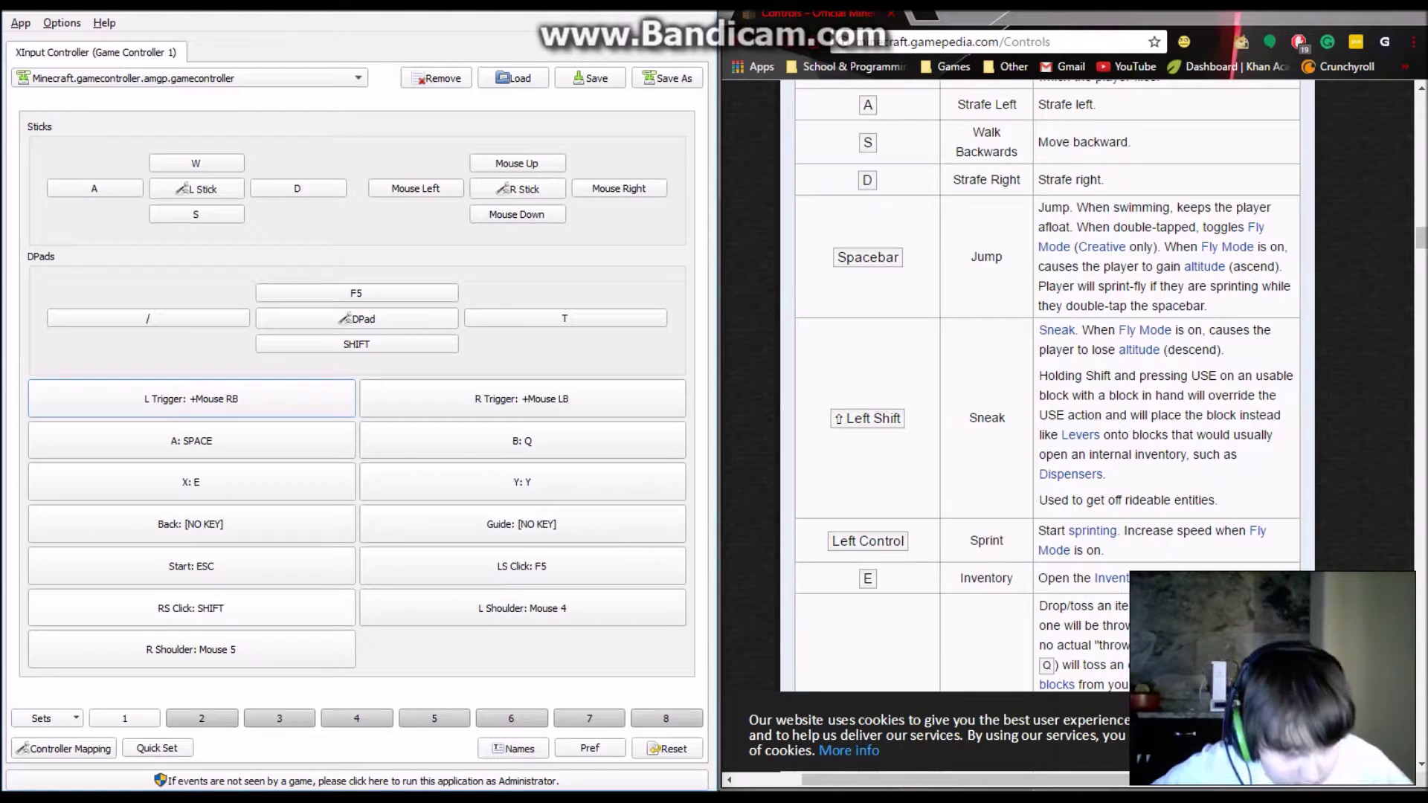
left_click(285, 607)
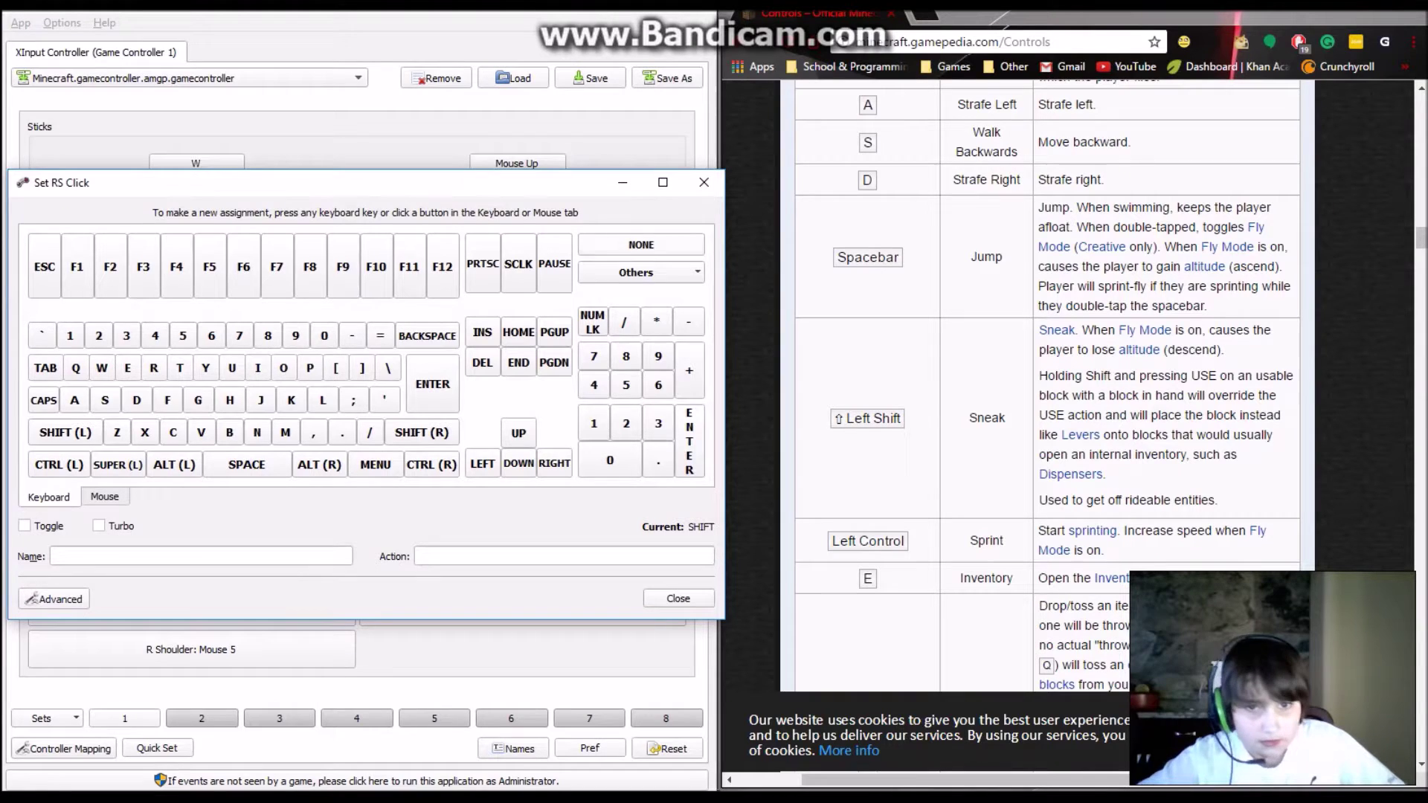
left_click(704, 182)
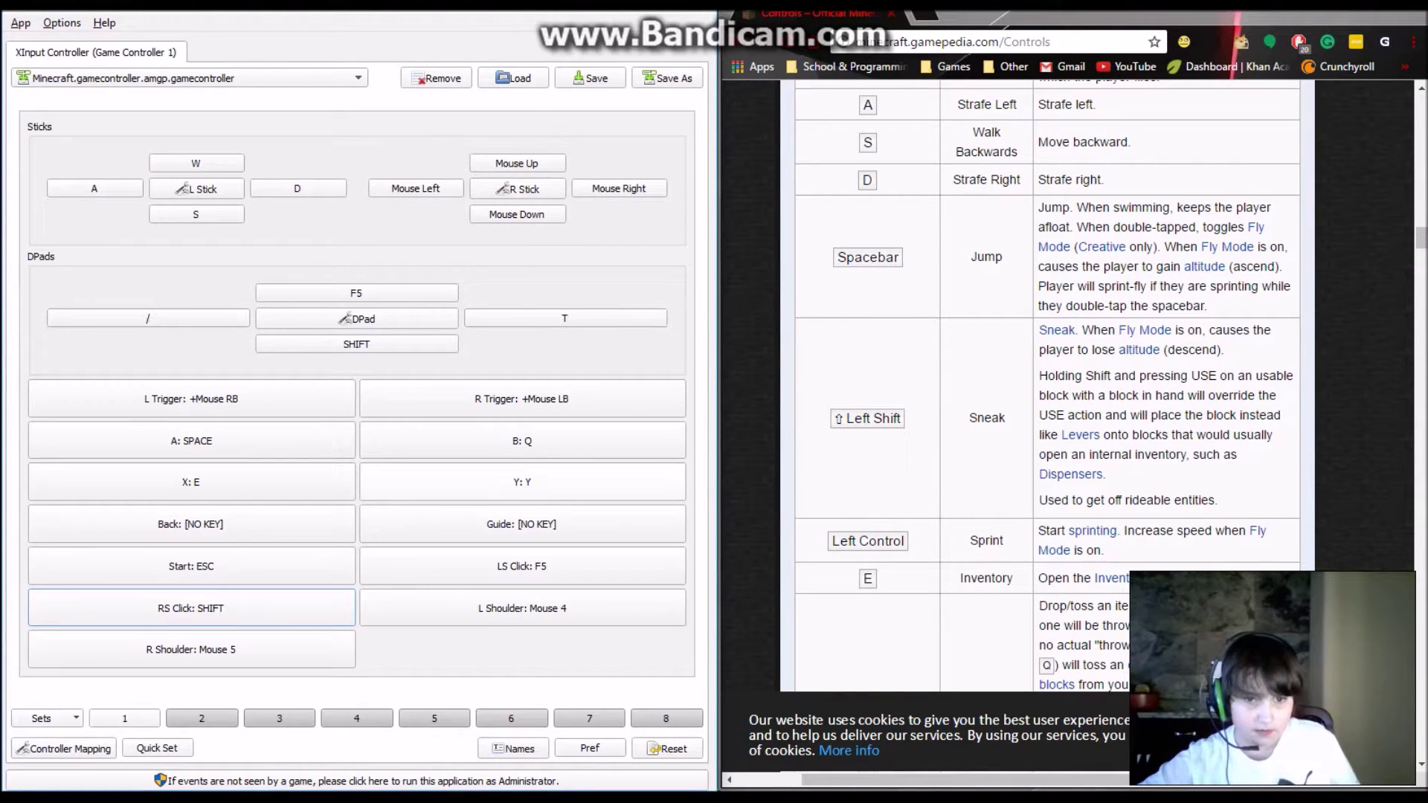
left_click(522, 482)
left_click(66, 431)
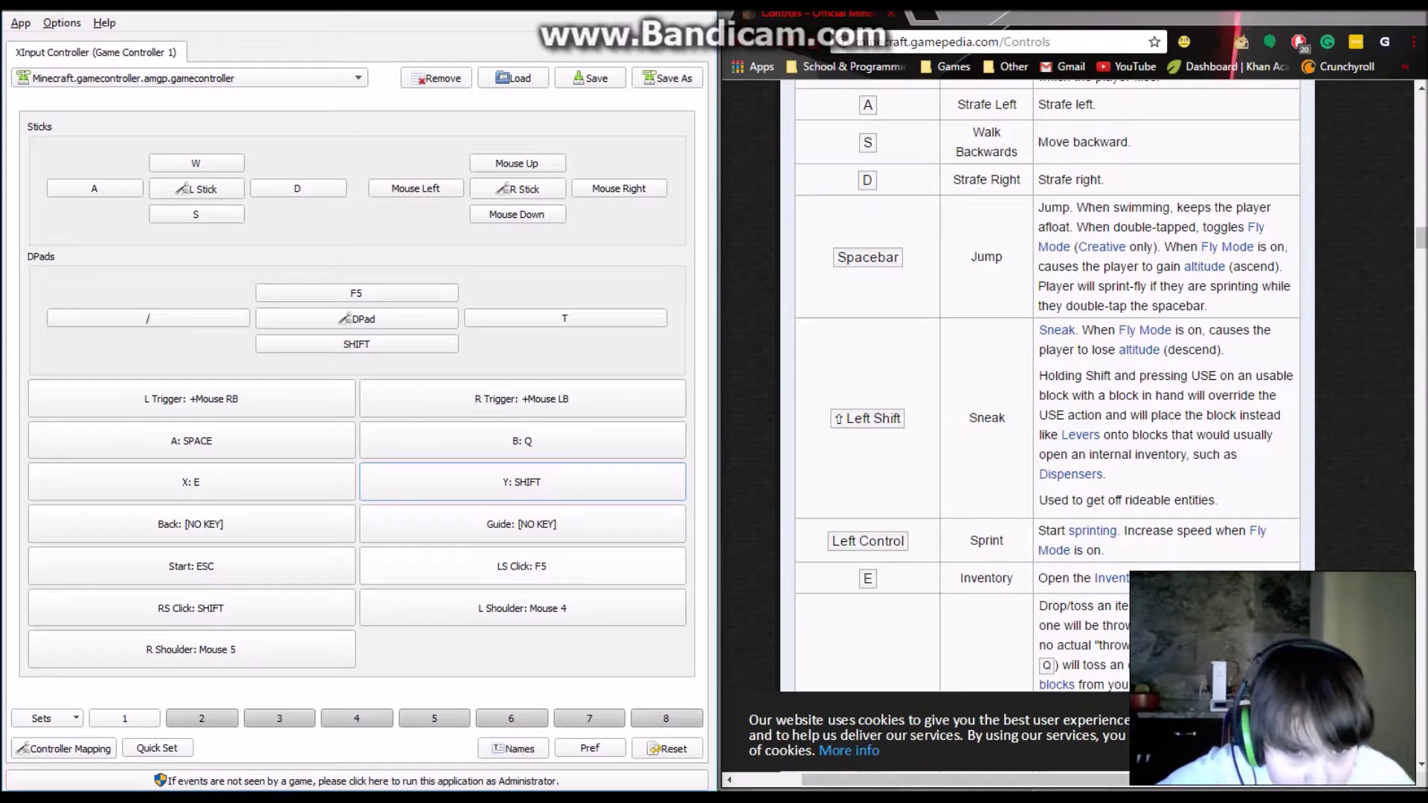
Change the LS Click button's assignment to the left Ctrl key for sprinting
left_click(604, 577)
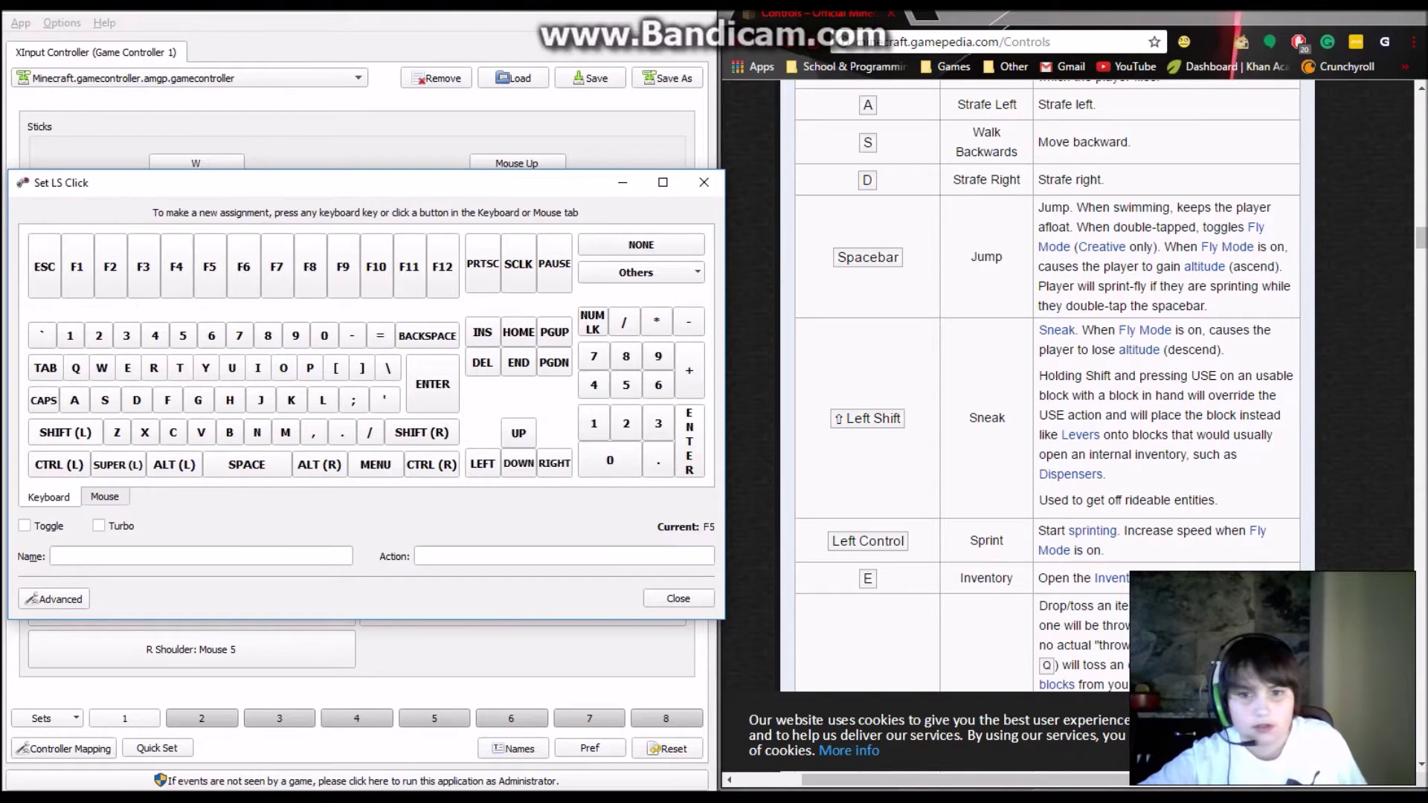
key("shift")
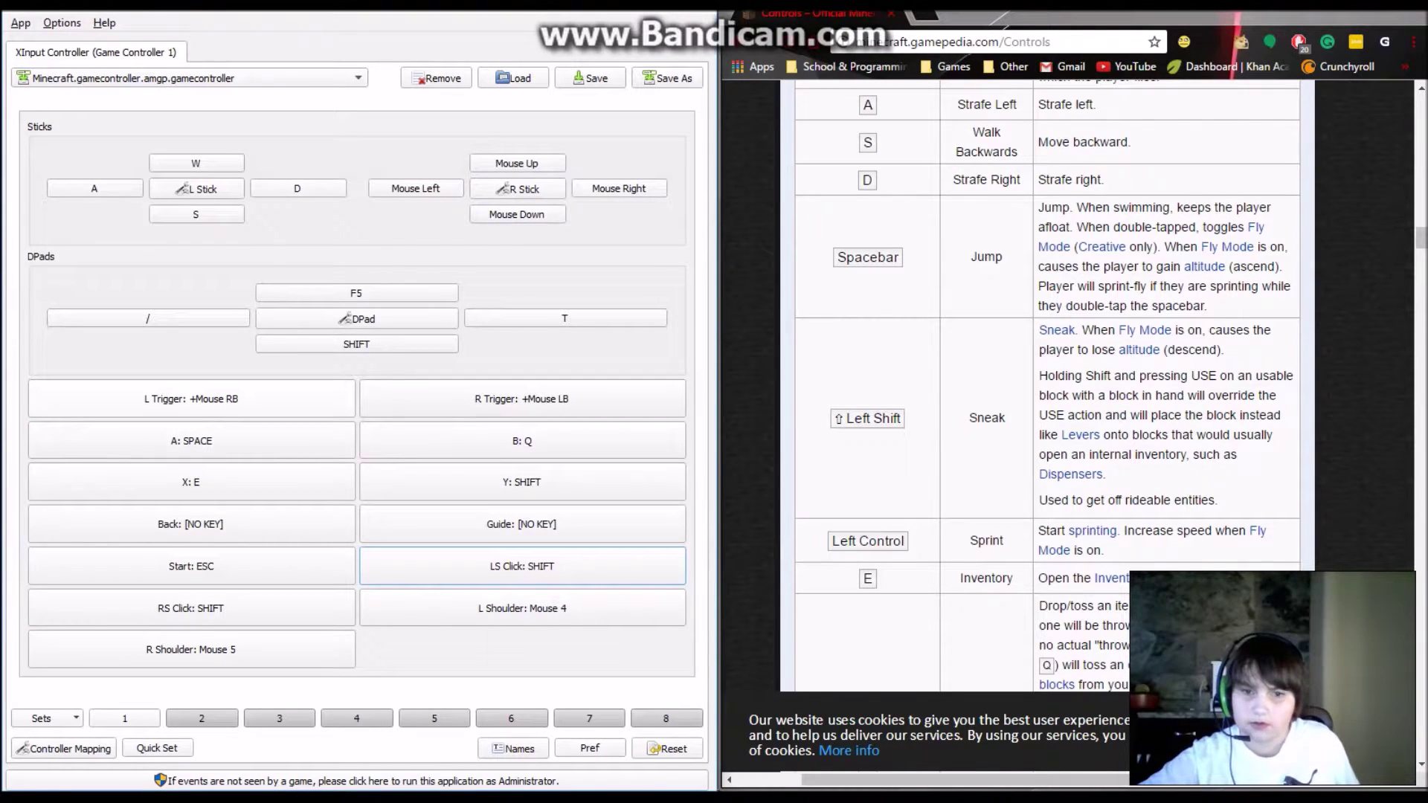
left_click(424, 553)
left_click(64, 465)
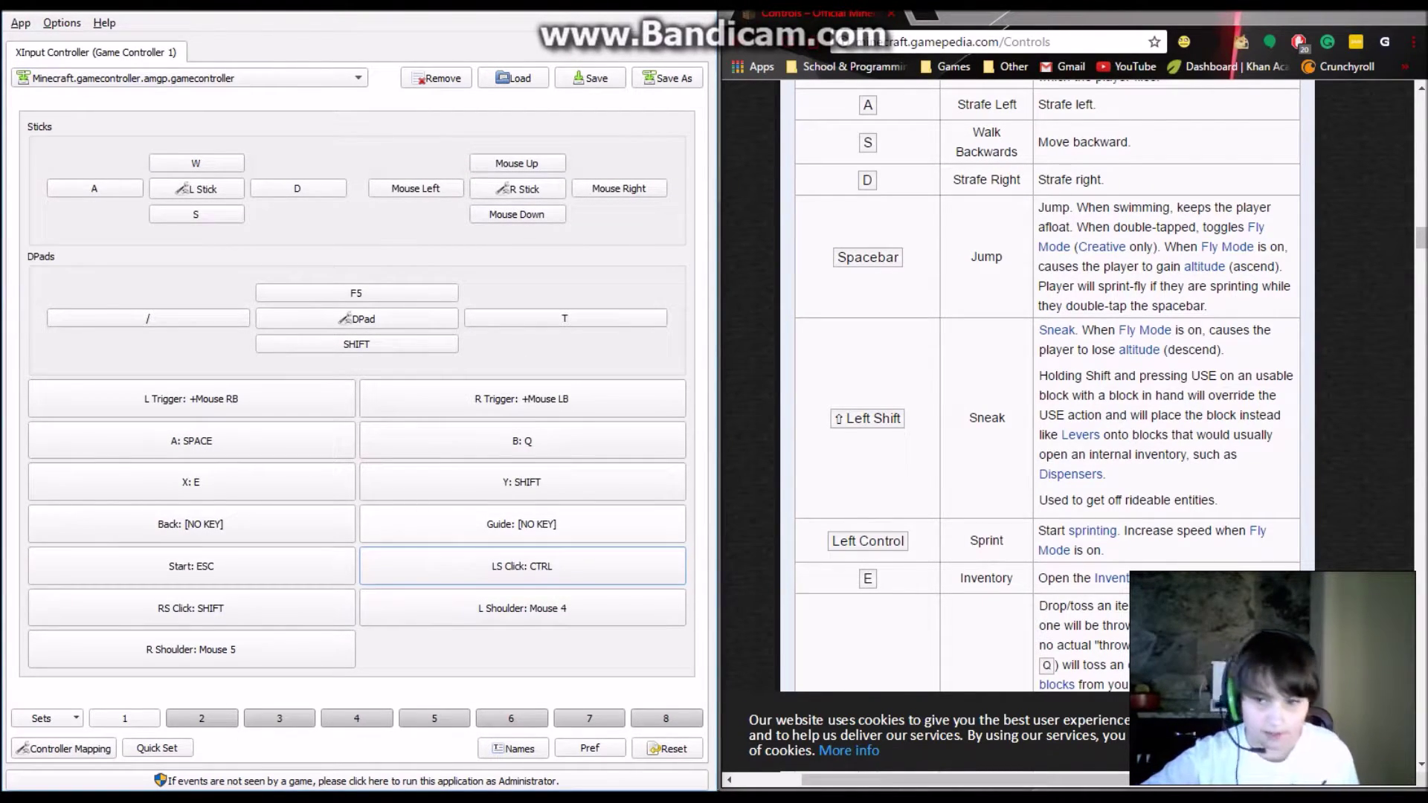
scroll(1048, 424, "down", 8)
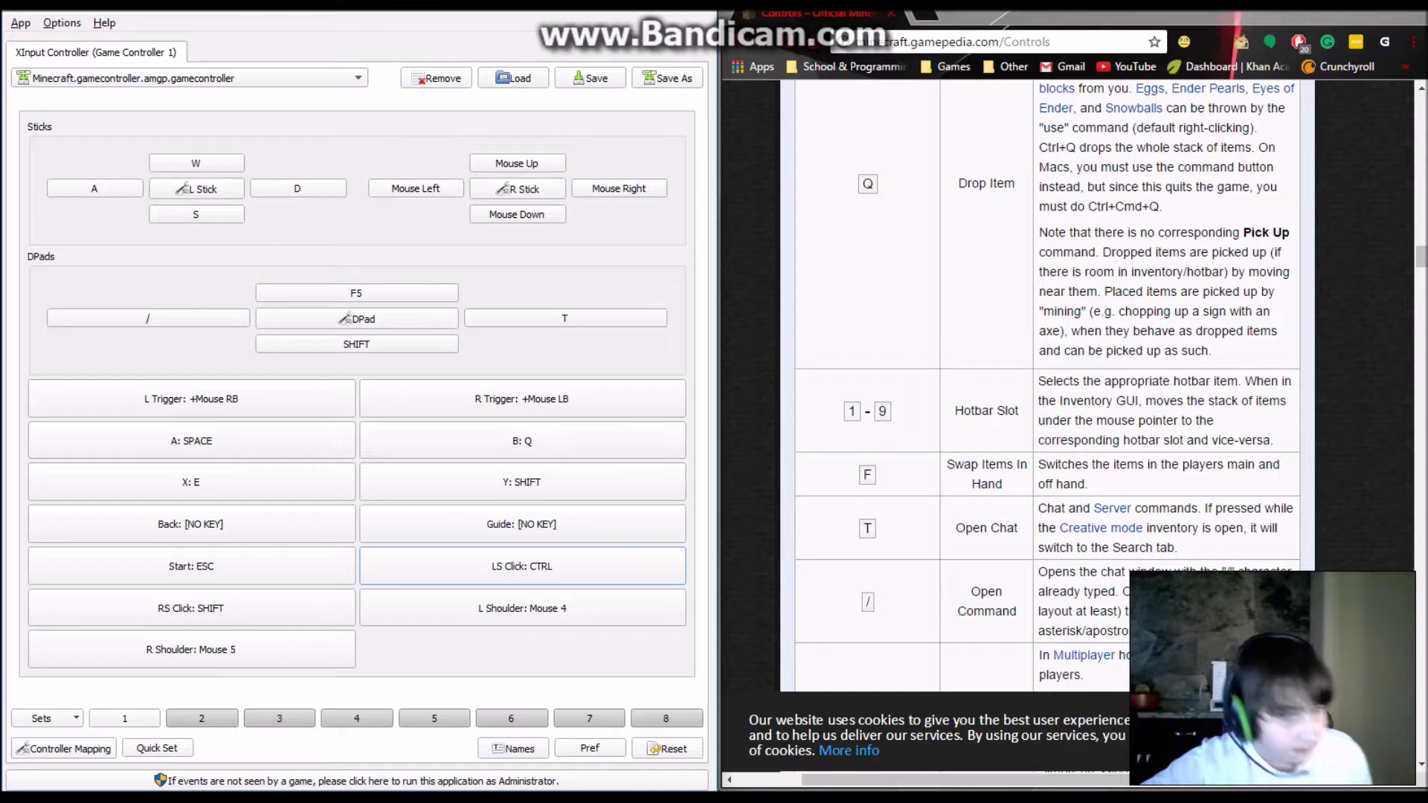
Assign the F key to the controller's RS Click button for swapping items in hand
left_click(310, 599)
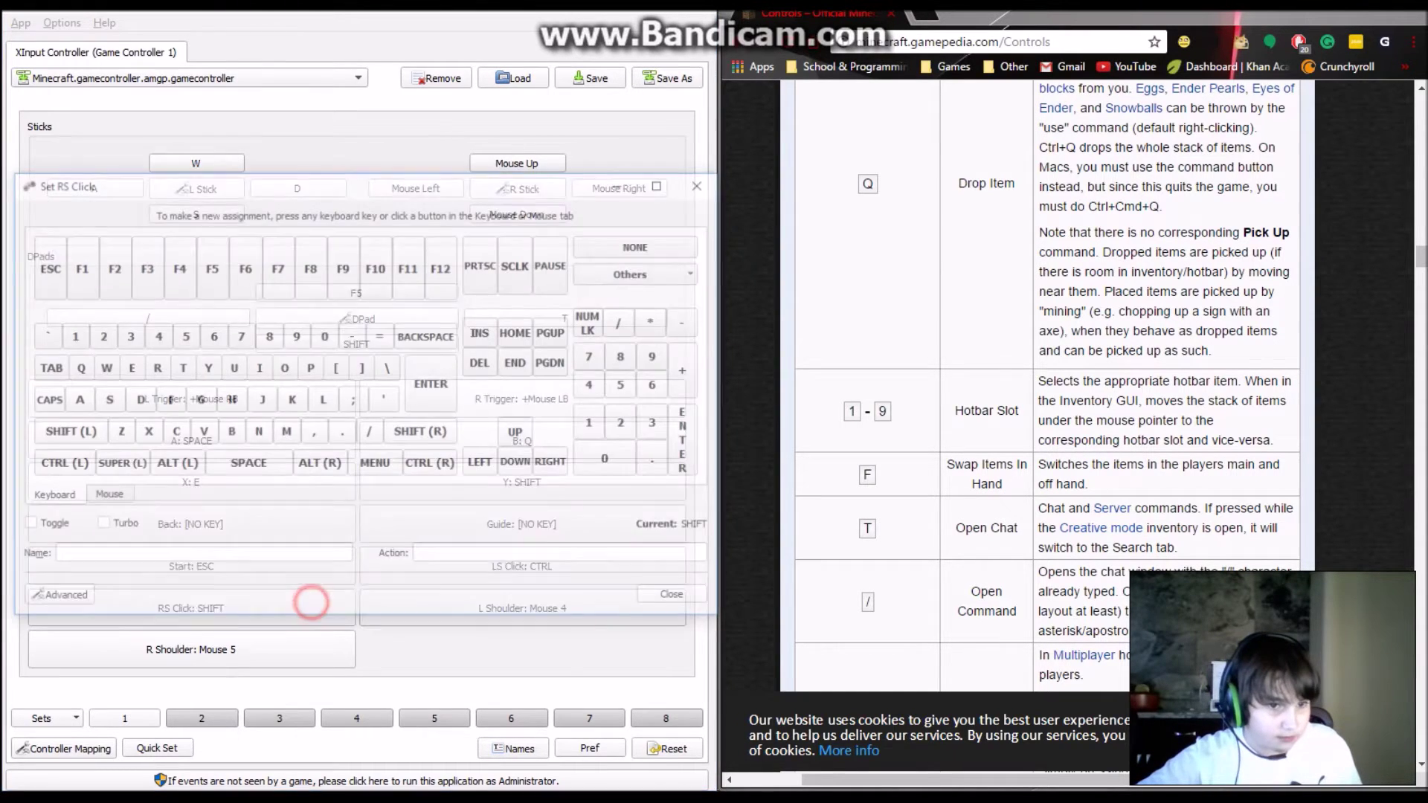
left_click(164, 398)
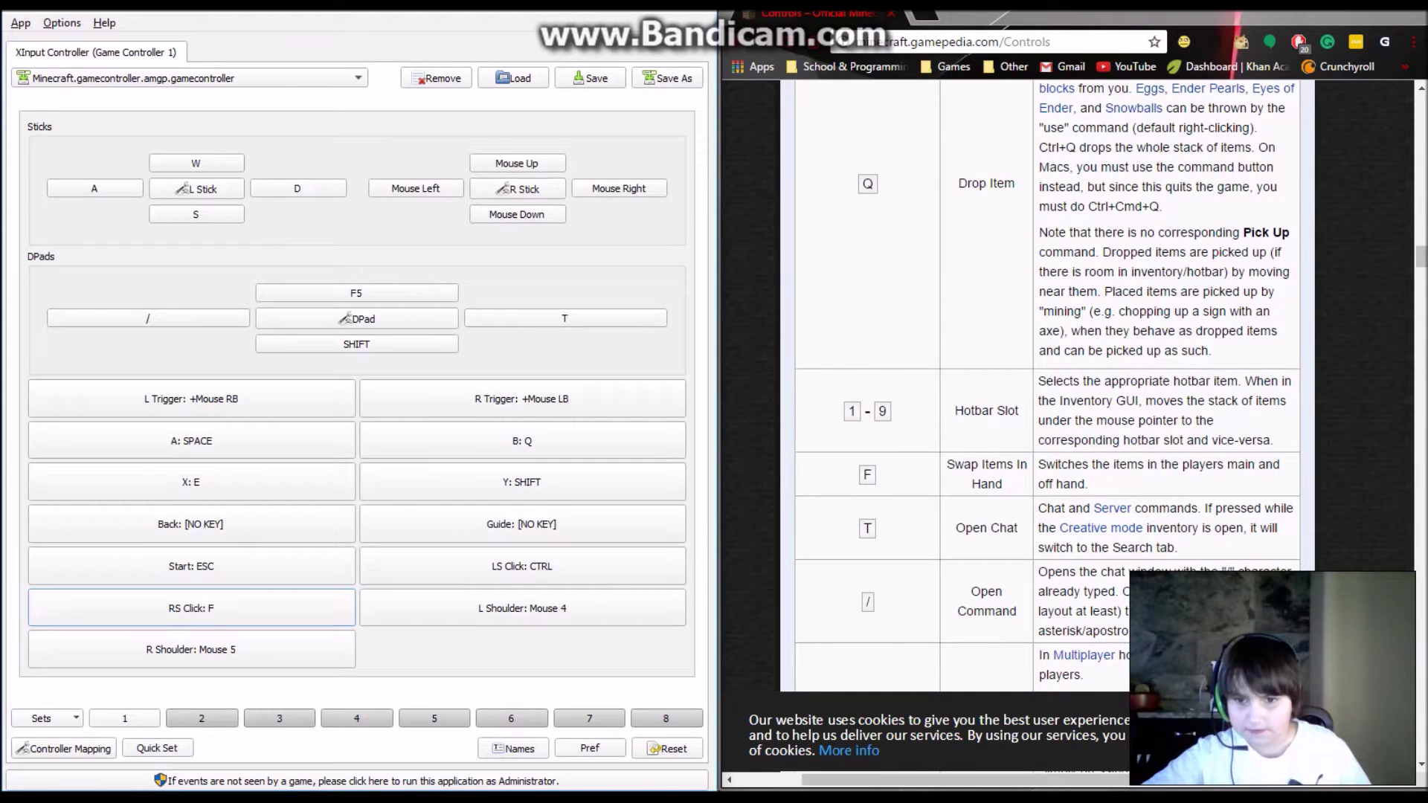
Review the remaining keyboard controls on the wiki page and assign the Tab key to the controller's Back button
scroll(1047, 424, "down", 4)
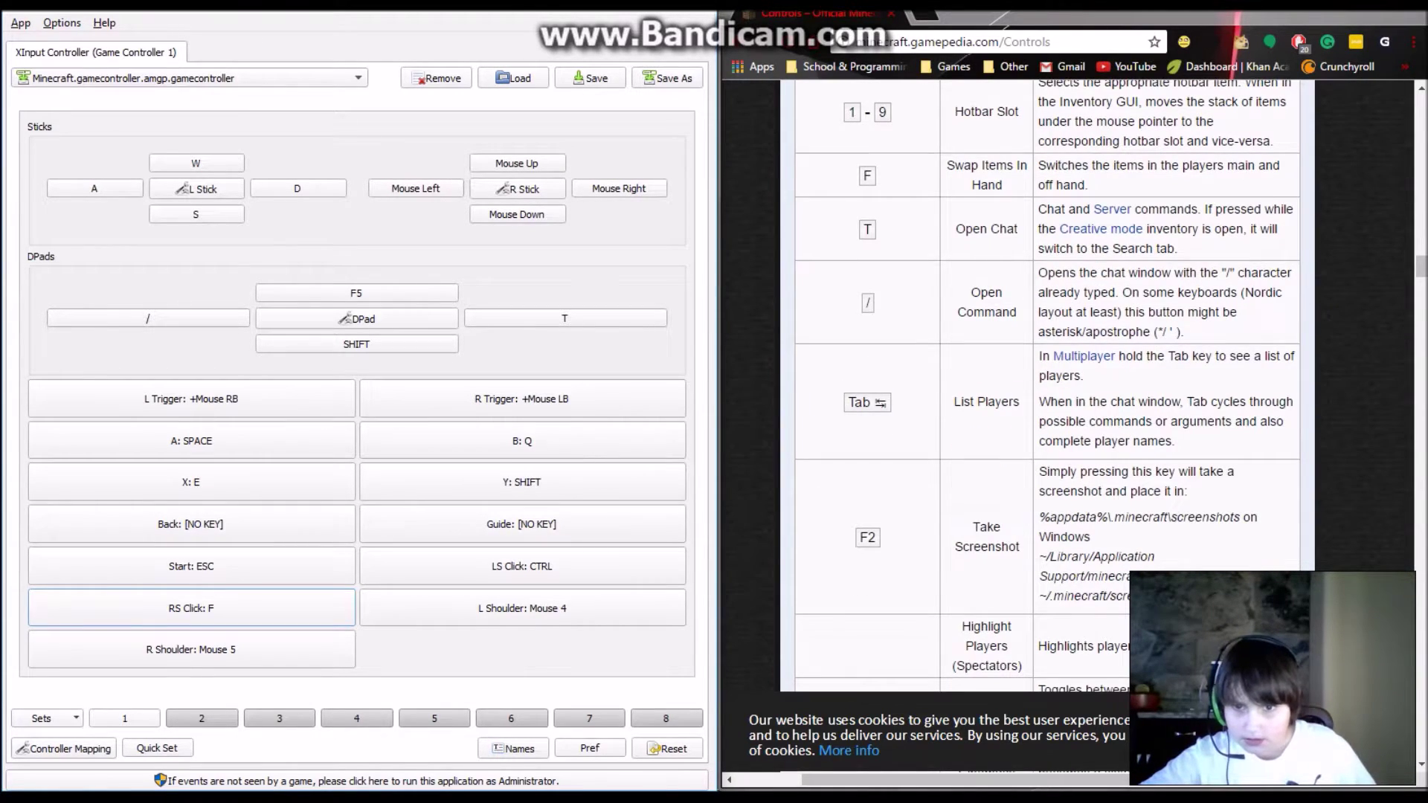
scroll(1048, 424, "down", 2)
scroll(1047, 387, "down", 4)
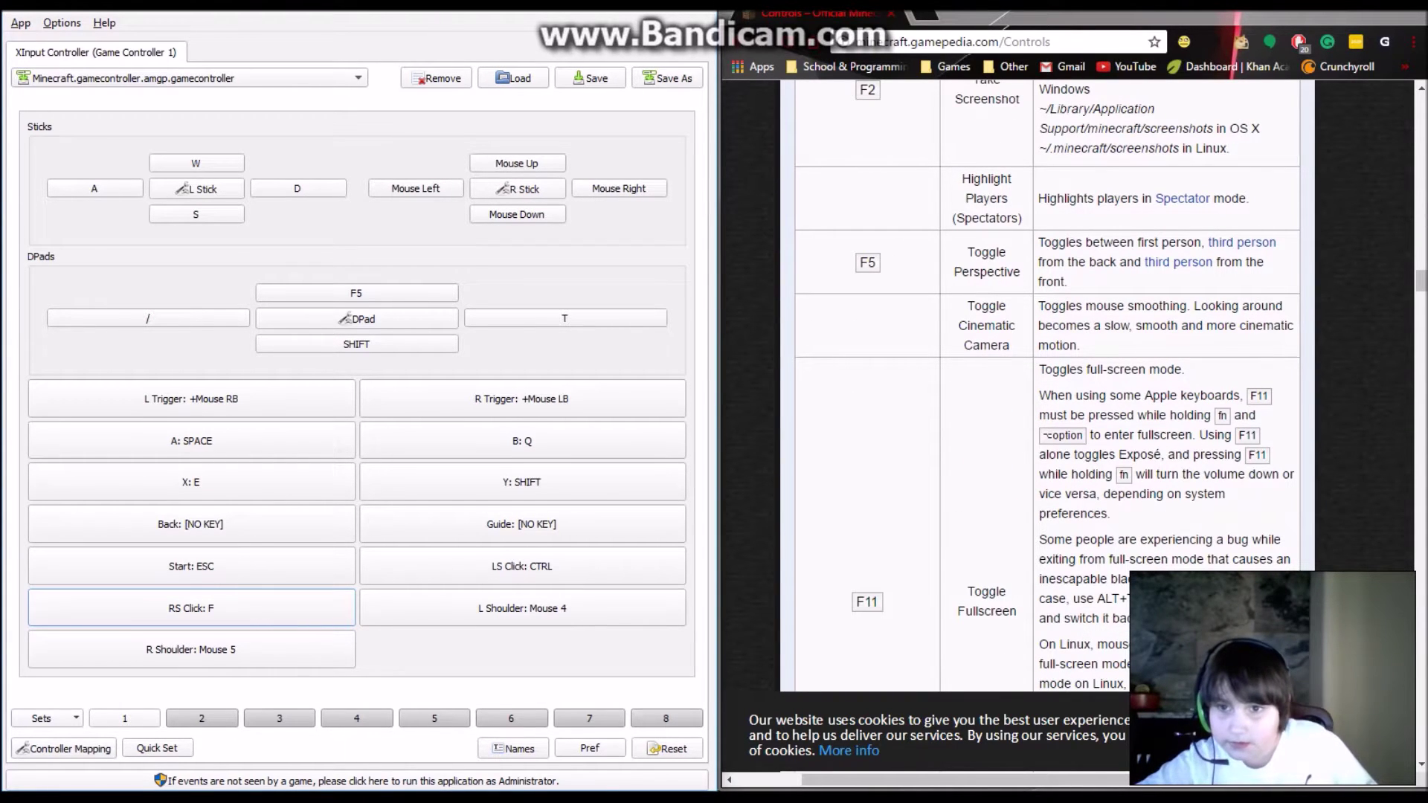
scroll(1047, 387, "down", 6)
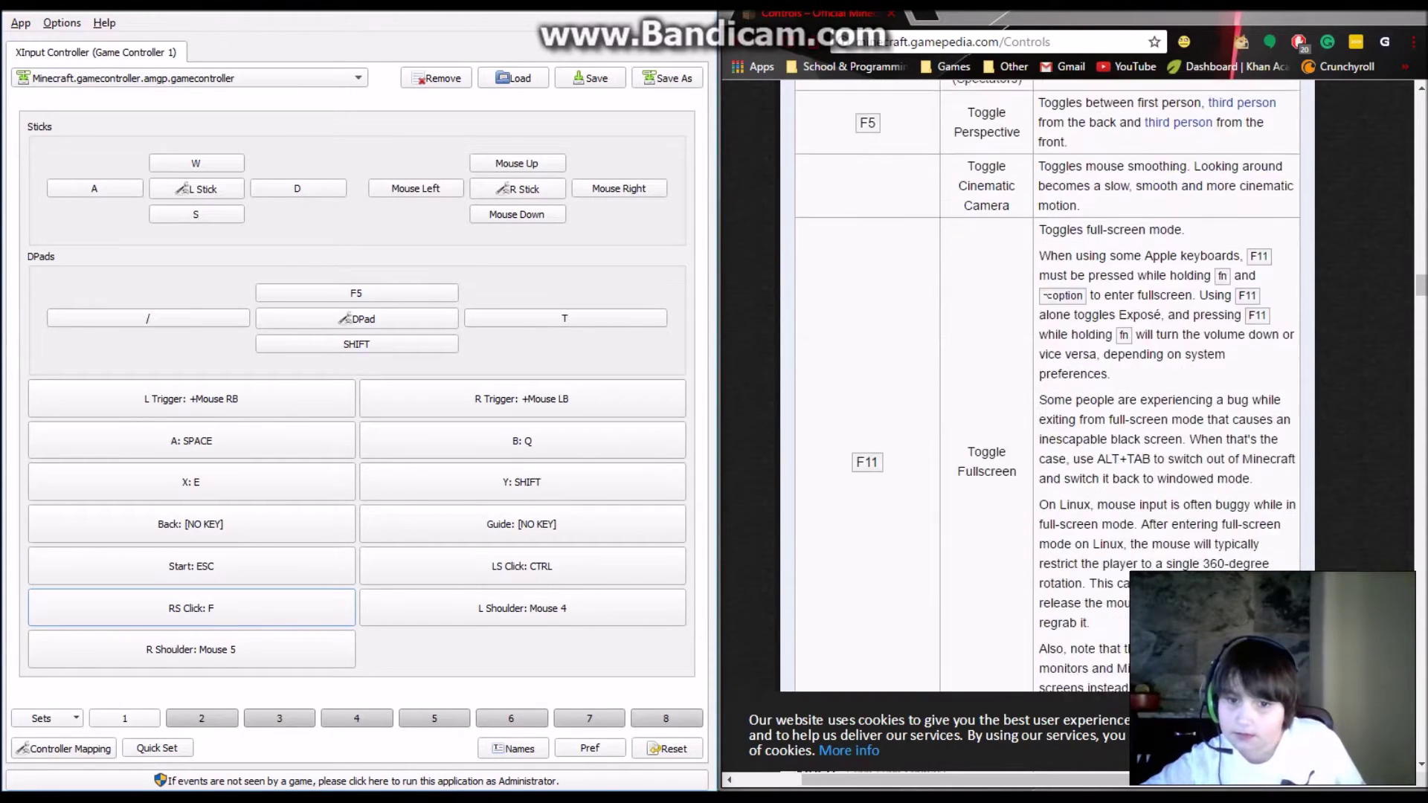
scroll(1047, 387, "down", 4)
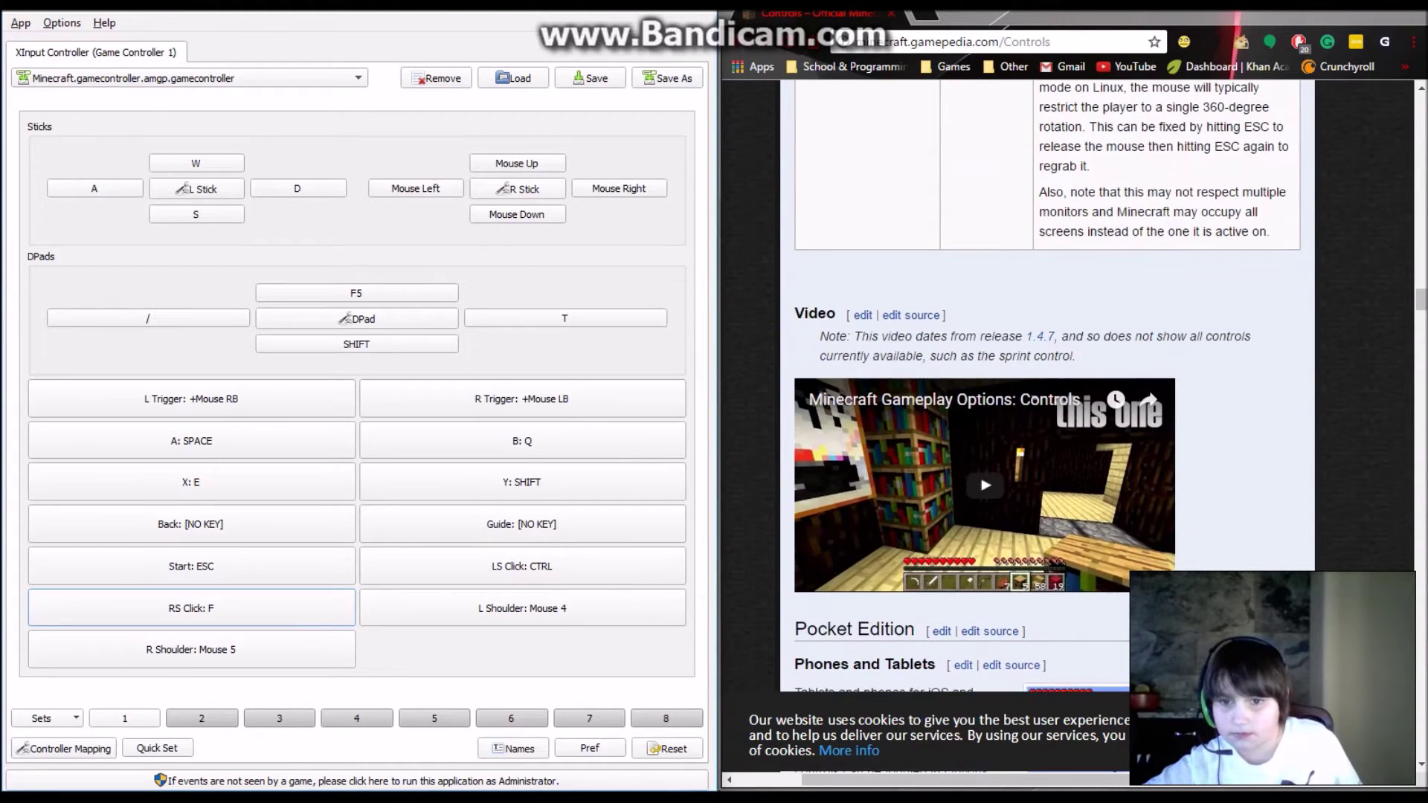
scroll(1047, 387, "down", 4)
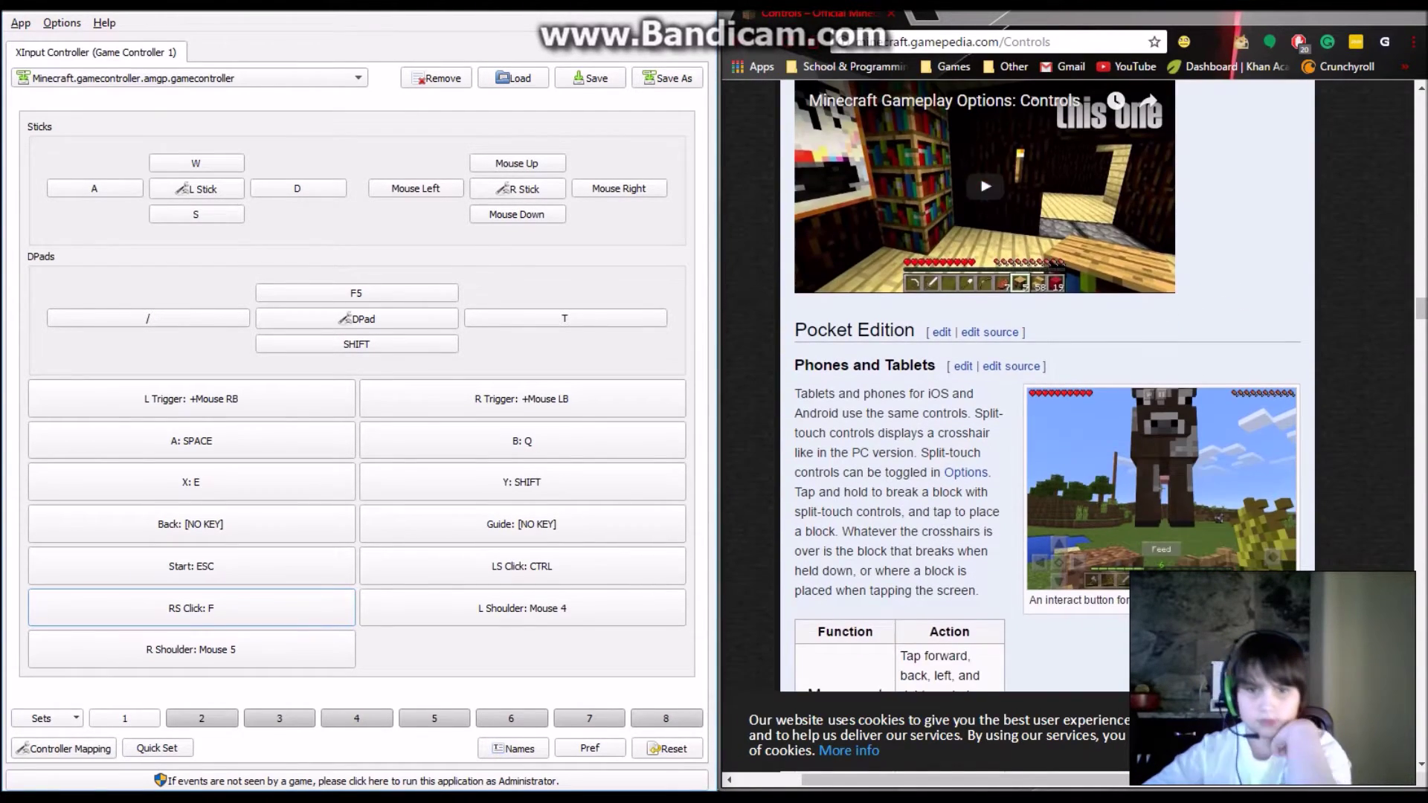
scroll(1047, 387, "up", 12)
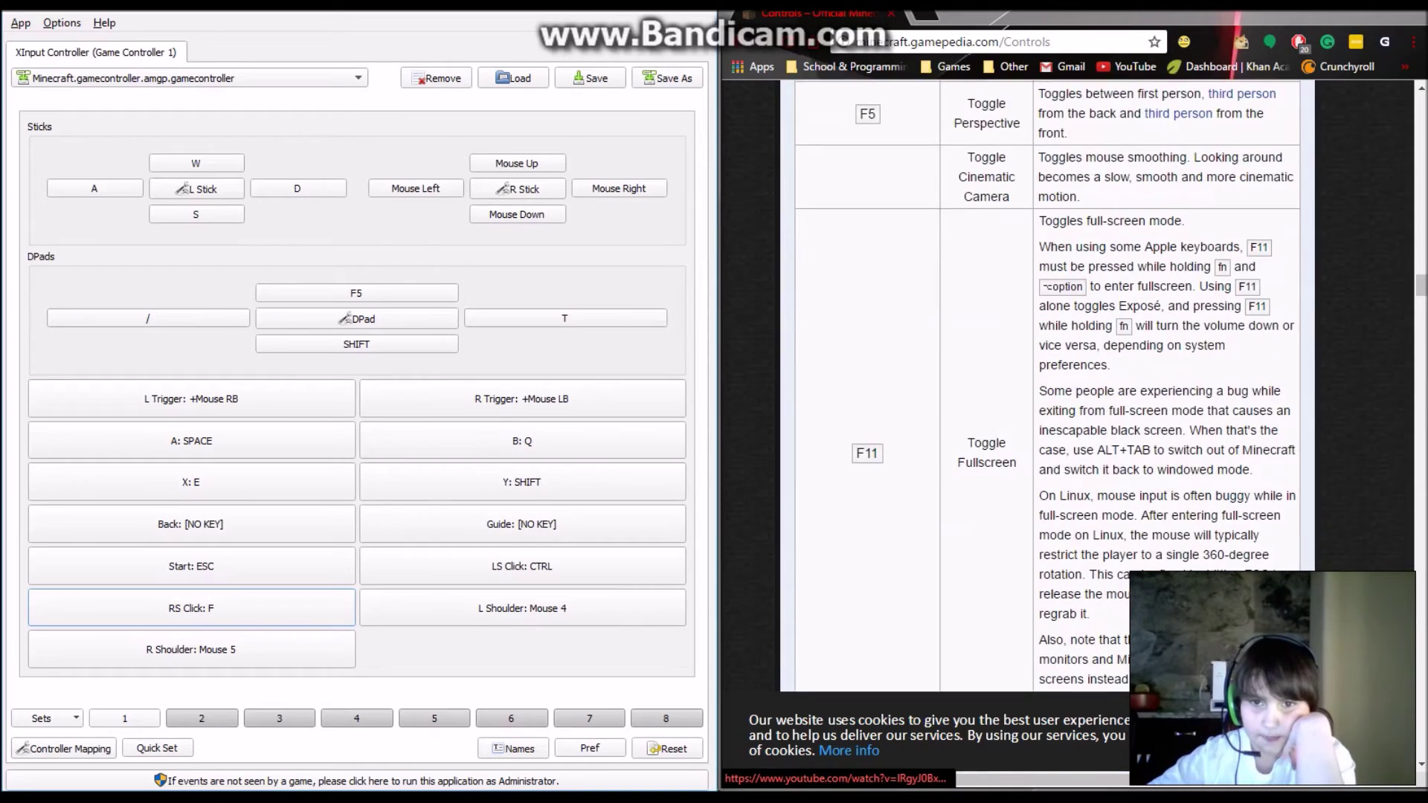
scroll(1047, 386, "up", 10)
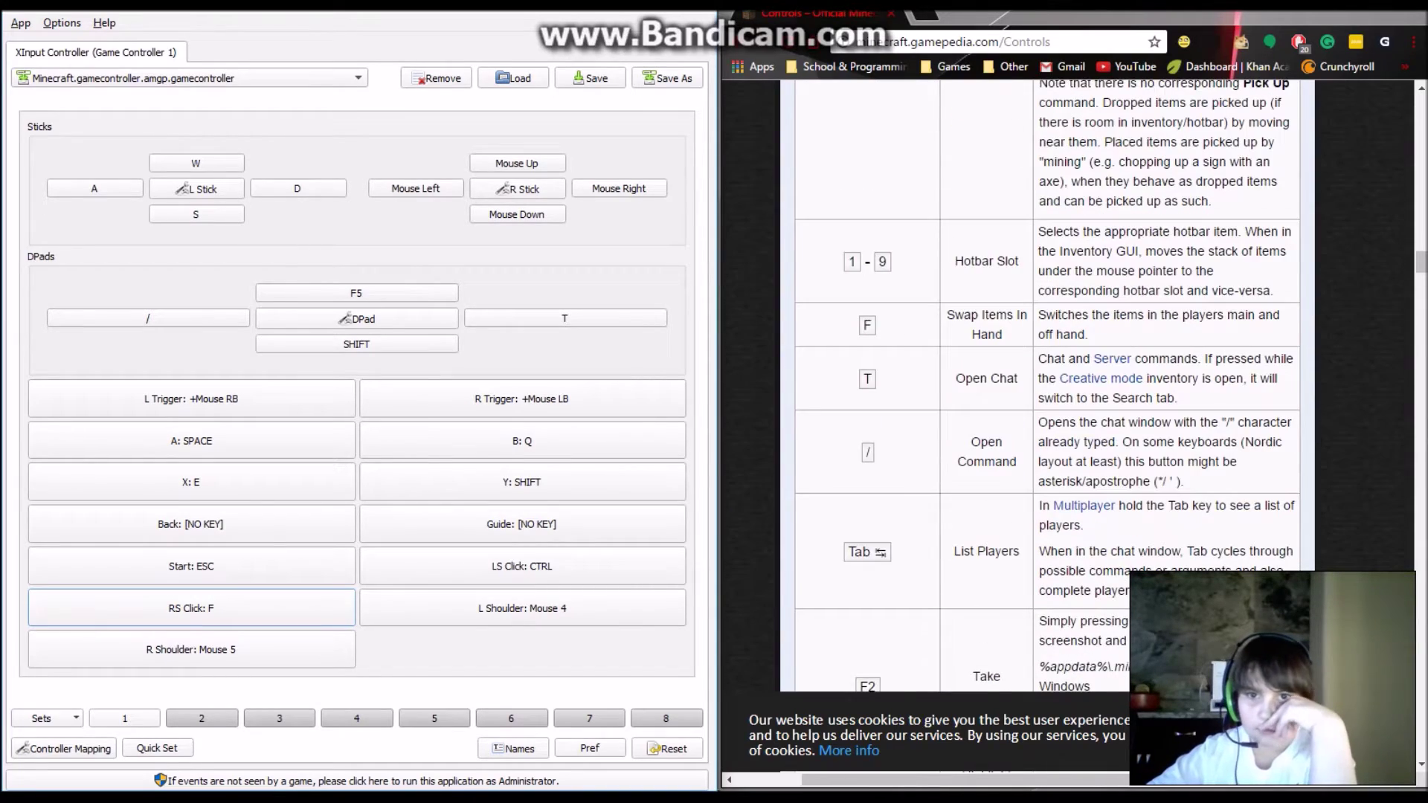
scroll(1048, 386, "up", 10)
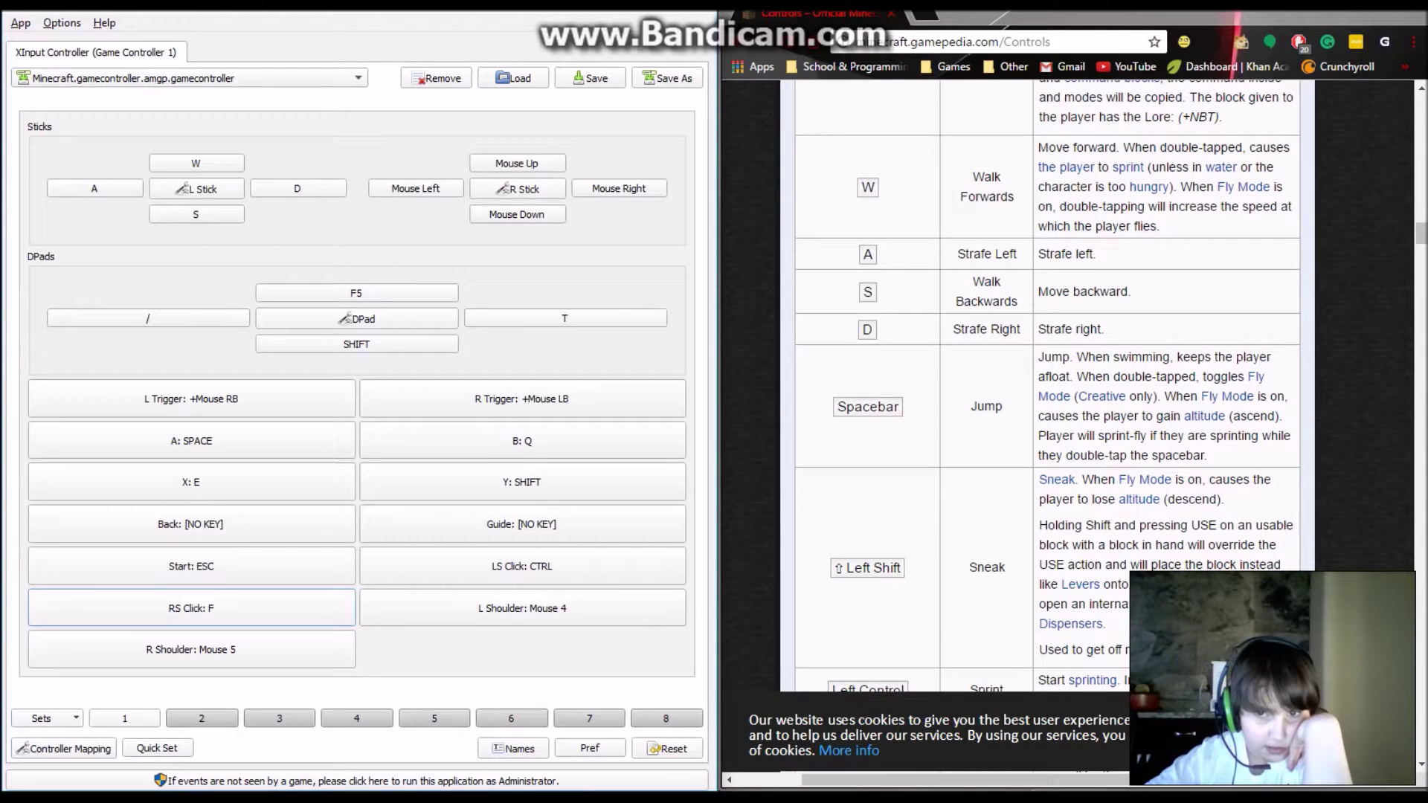
left_click(293, 521)
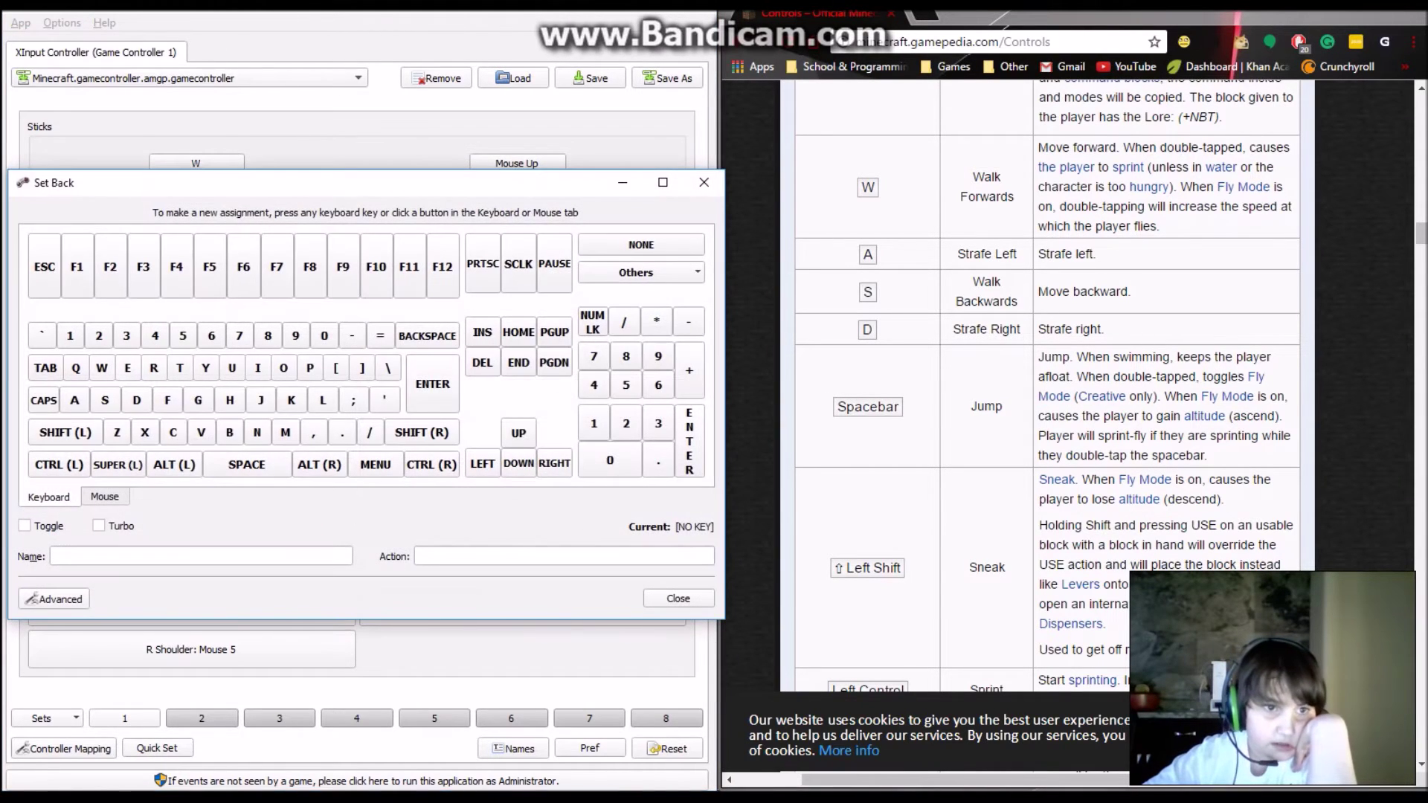
left_click(37, 365)
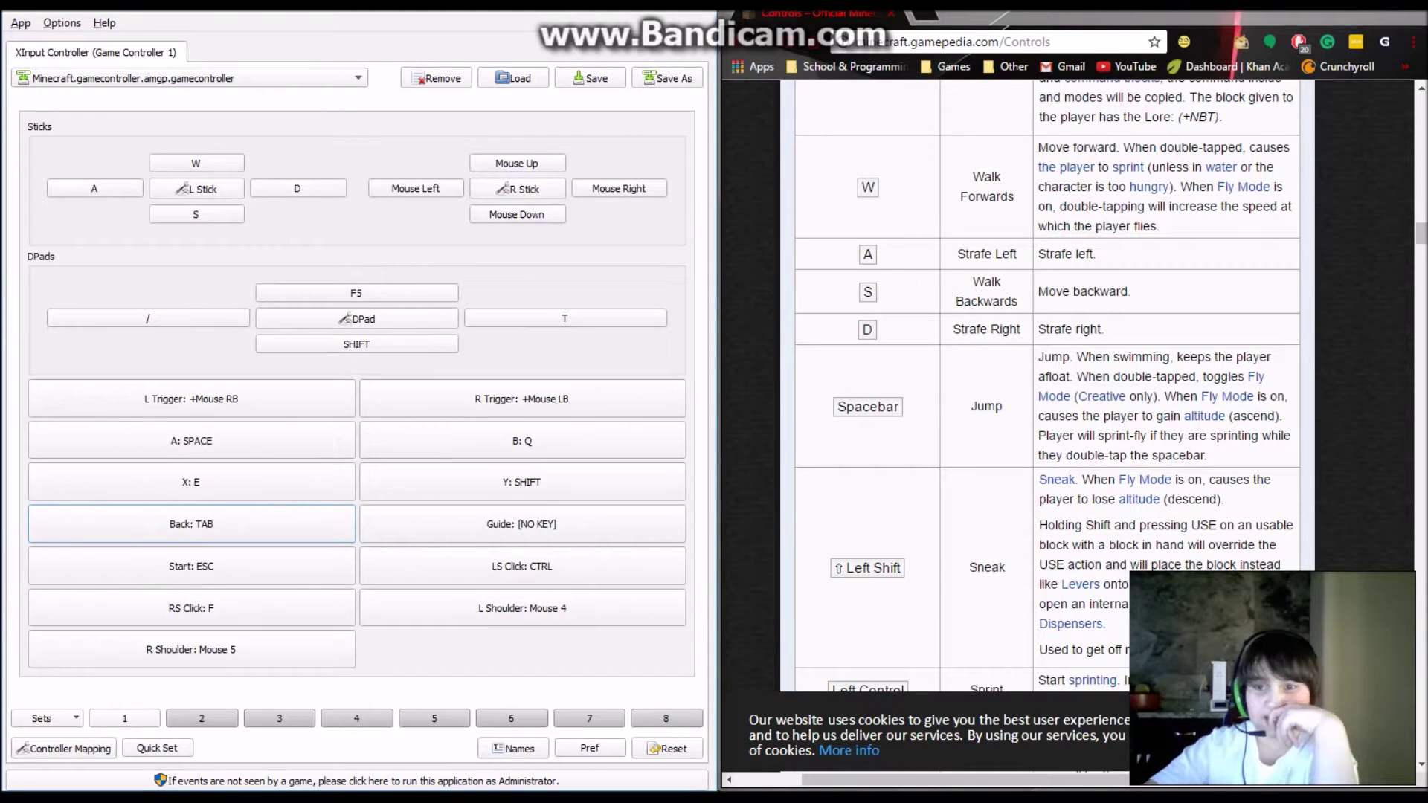
Following the wiki's controls list, assign F5 to the DPad's up direction and F2 to its right direction
scroll(1048, 386, "up", 10)
scroll(1047, 386, "down", 9)
scroll(1048, 386, "down", 12)
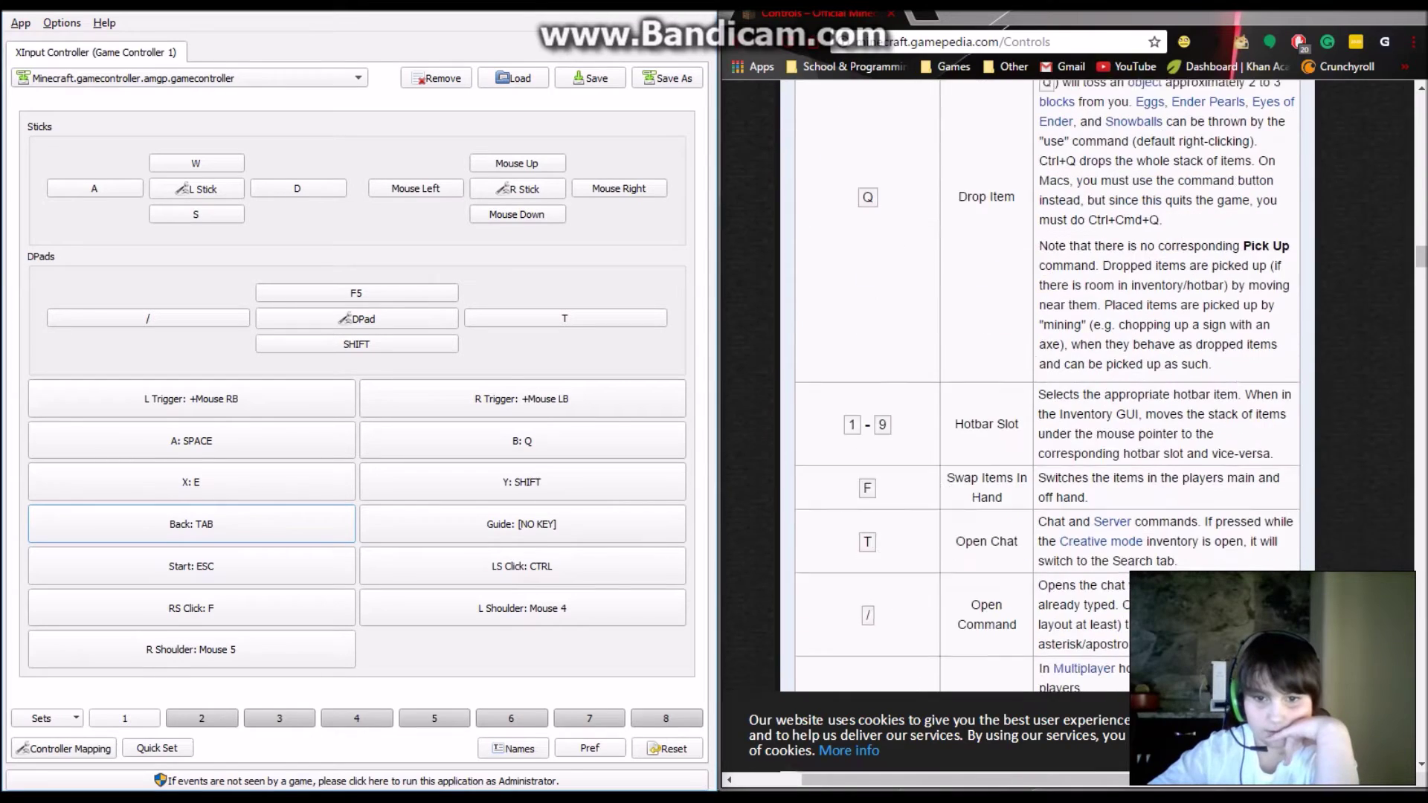
scroll(1047, 386, "down", 4)
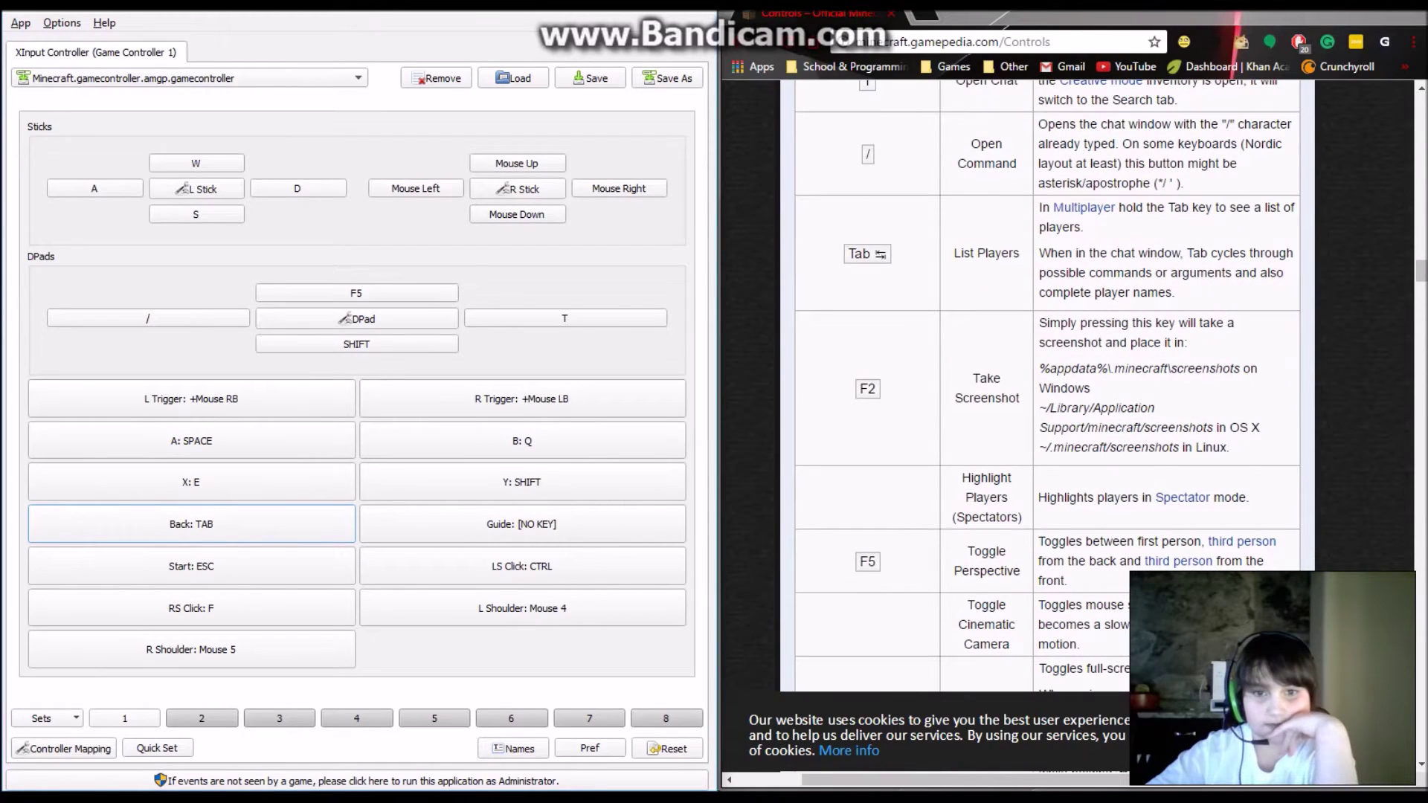
left_click(356, 293)
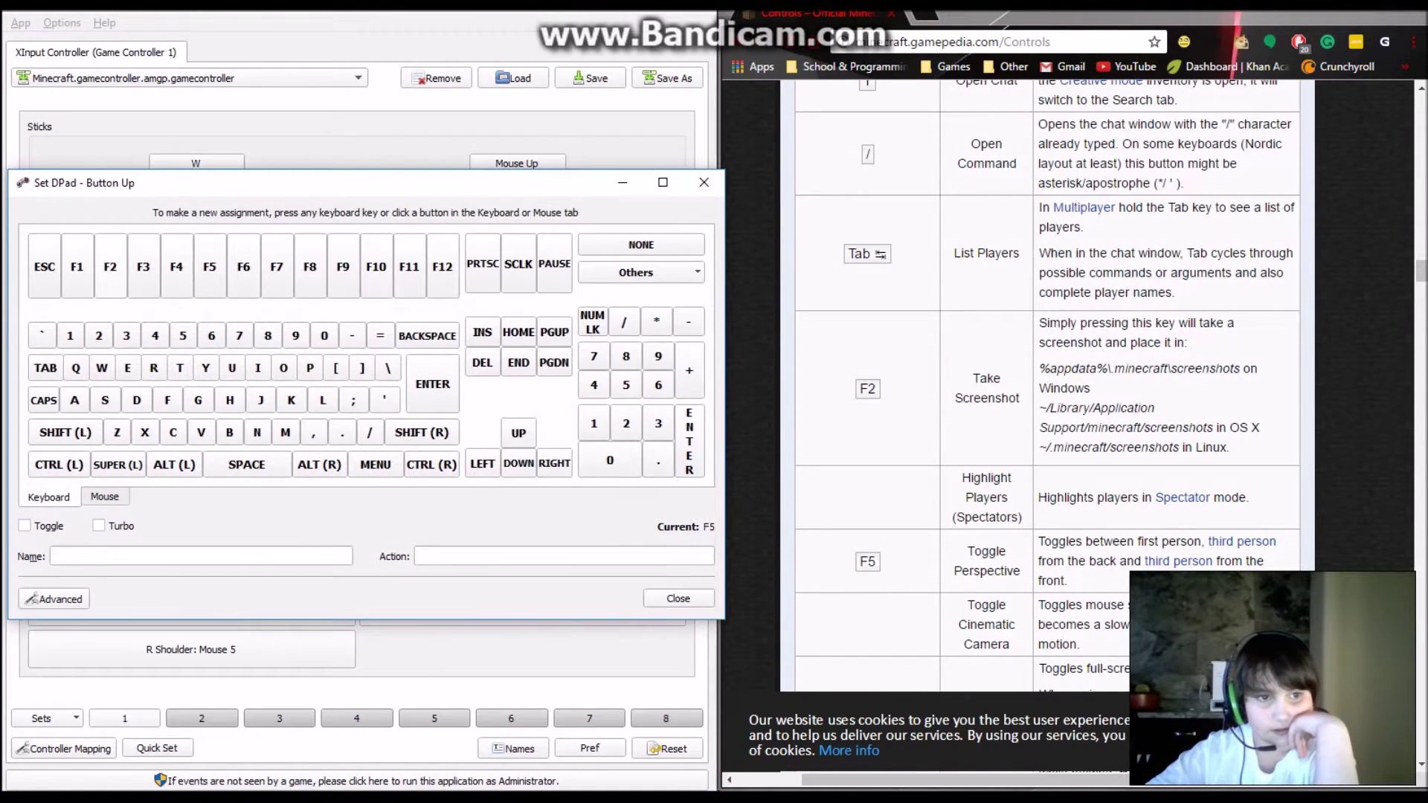
left_click(209, 268)
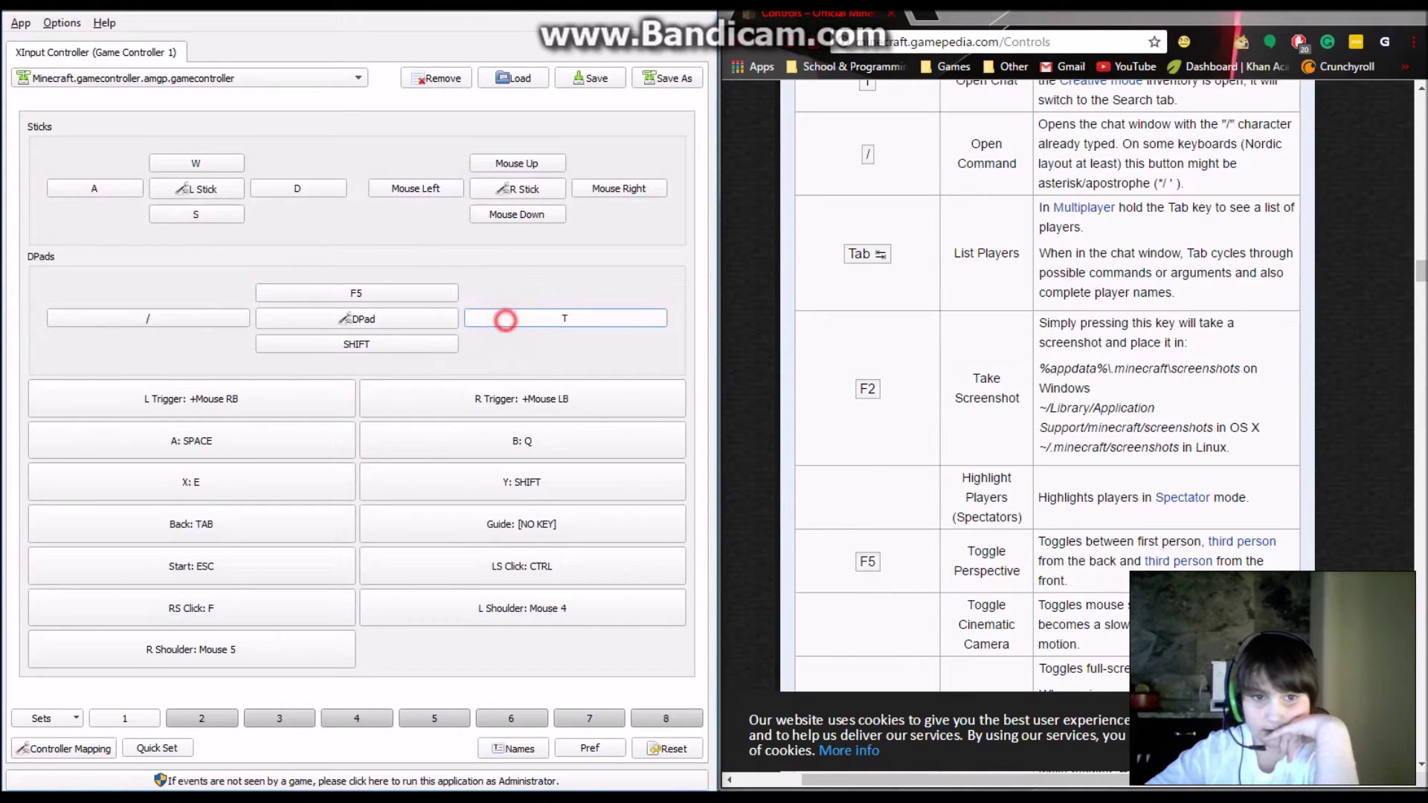
left_click(505, 320)
left_click(112, 267)
Assign F3 to the DPad's down direction and check the last entries in the wiki's controls list
left_click(201, 318)
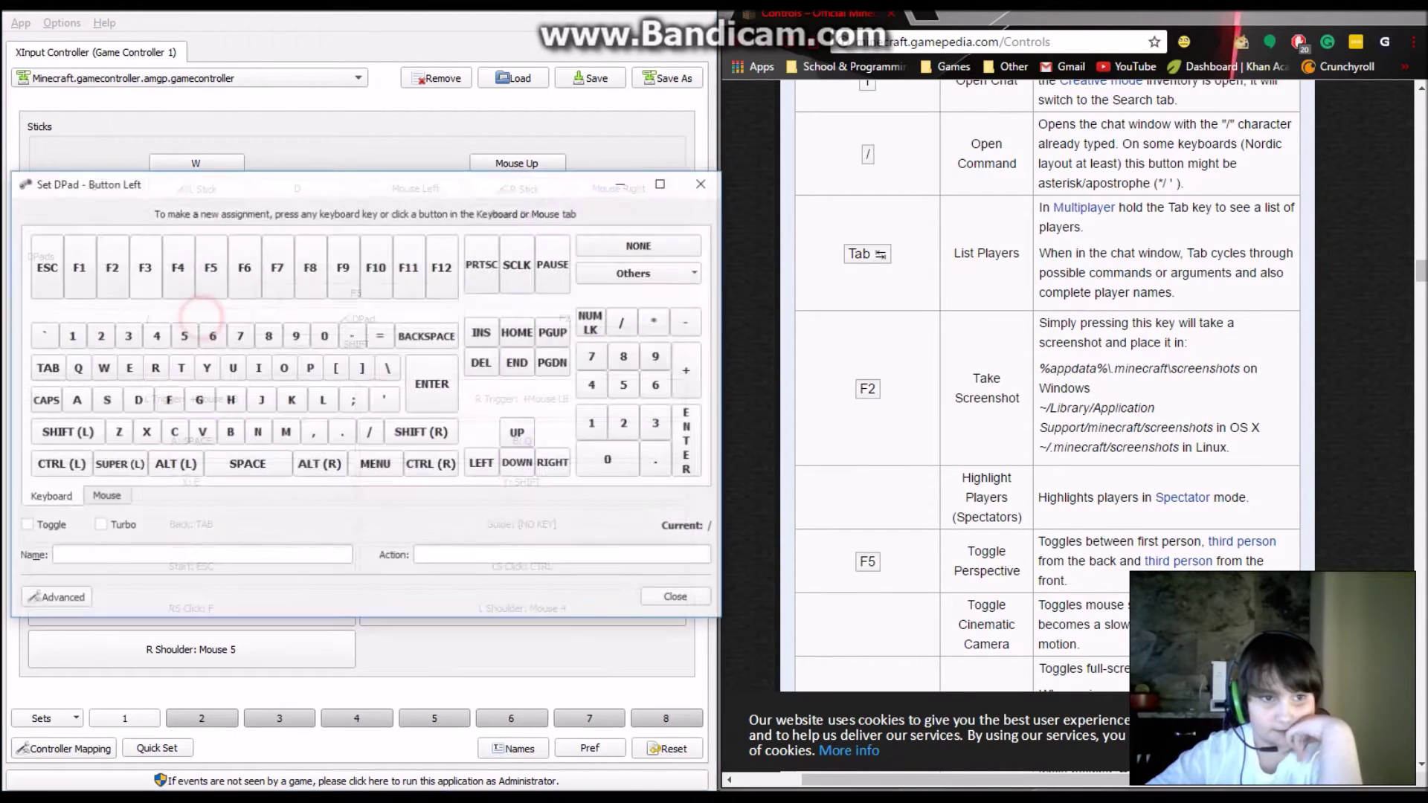
left_click(678, 599)
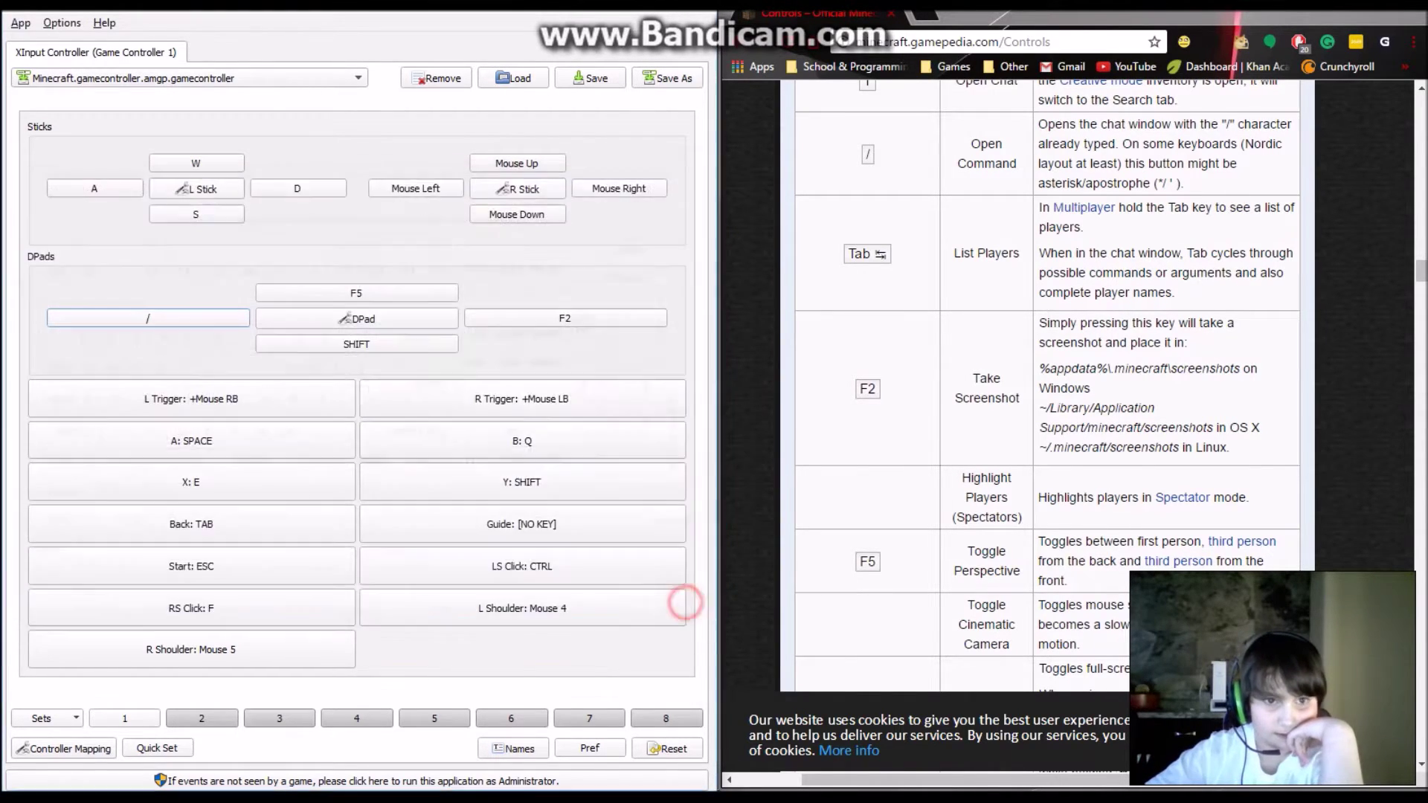
left_click(353, 339)
left_click(145, 266)
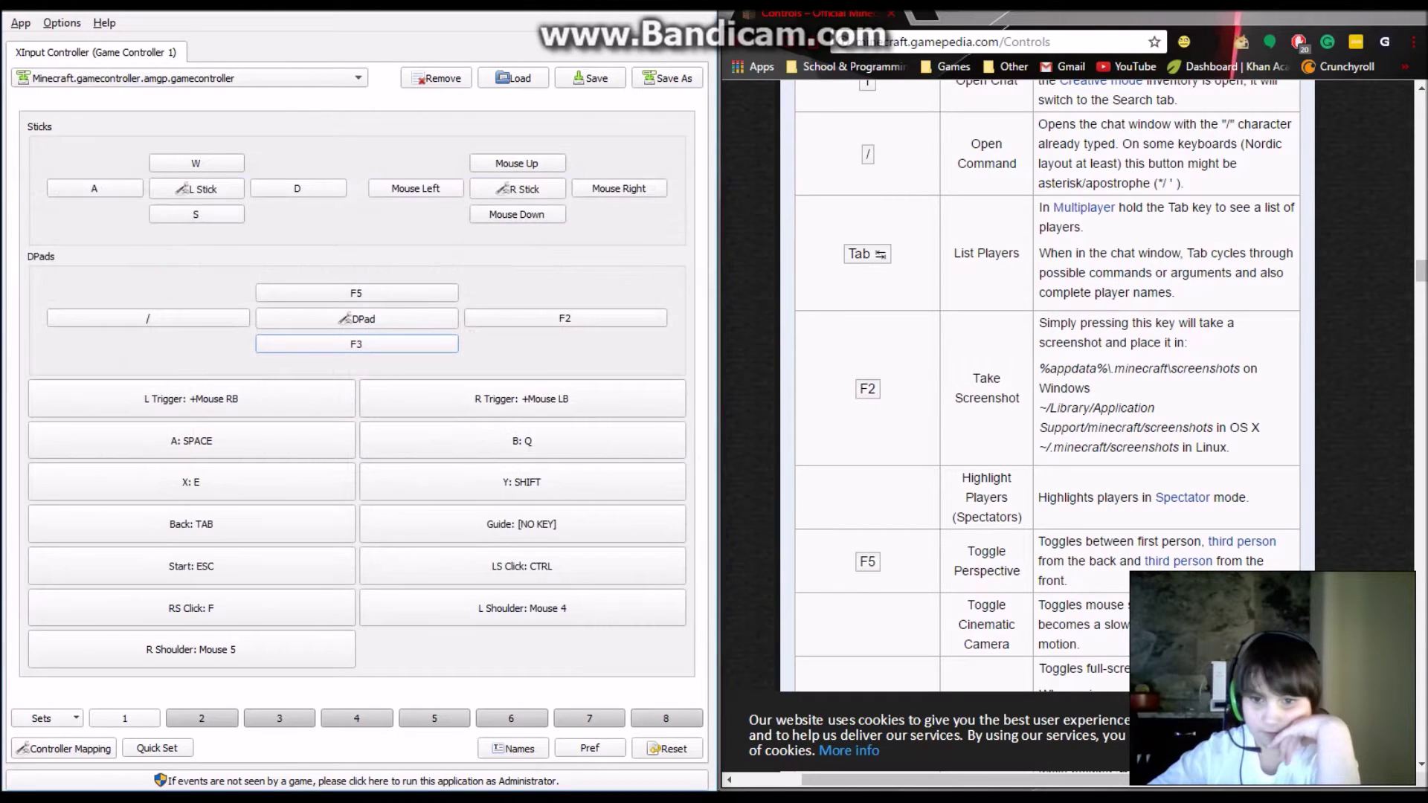
scroll(1190, 446, "down", 7)
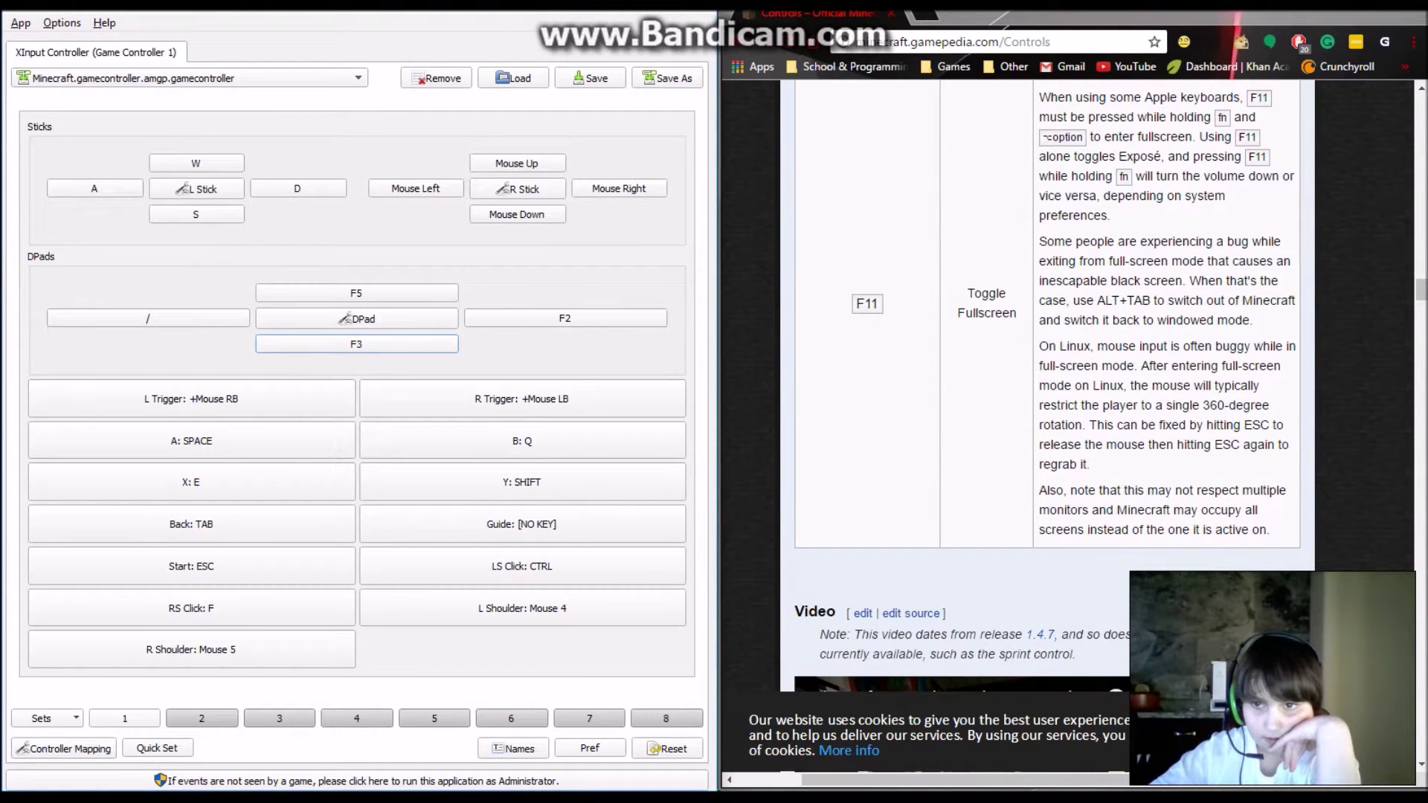
scroll(1048, 386, "up", 6)
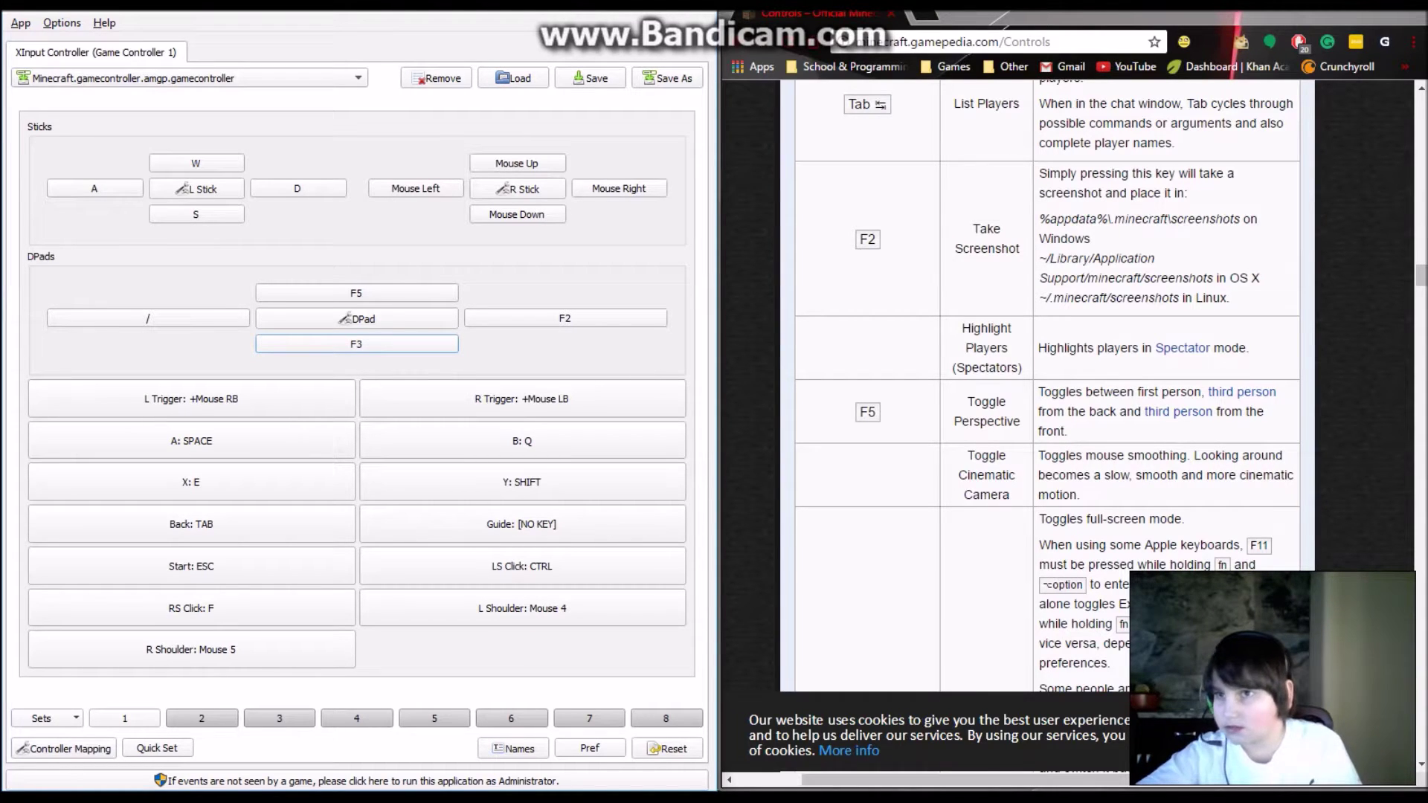
key("ctrl+shift+p")
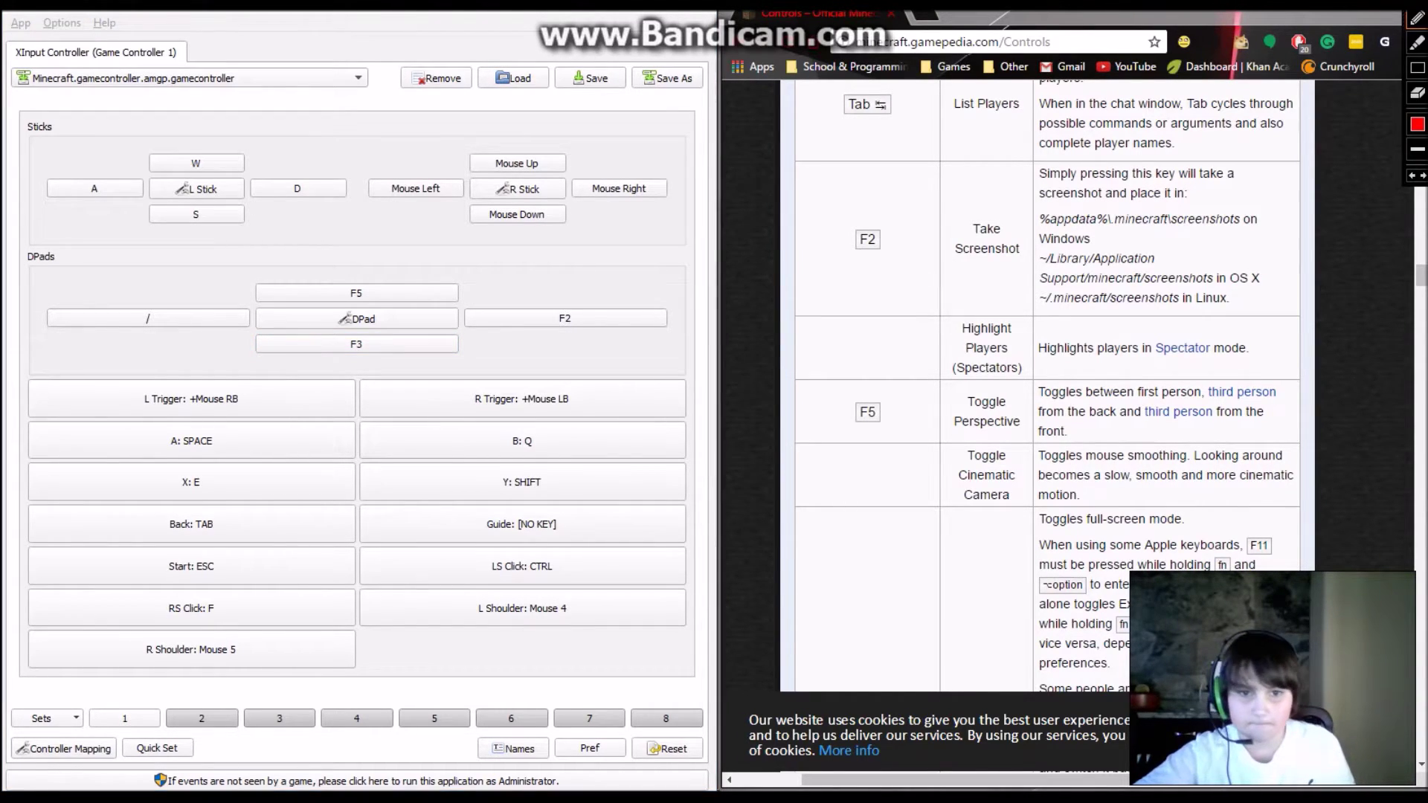
mouse_move(546, 239)
left_mouse_down()
mouse_move(546, 281)
mouse_move(584, 246)
mouse_move(591, 314)
mouse_move(619, 287)
left_mouse_up()
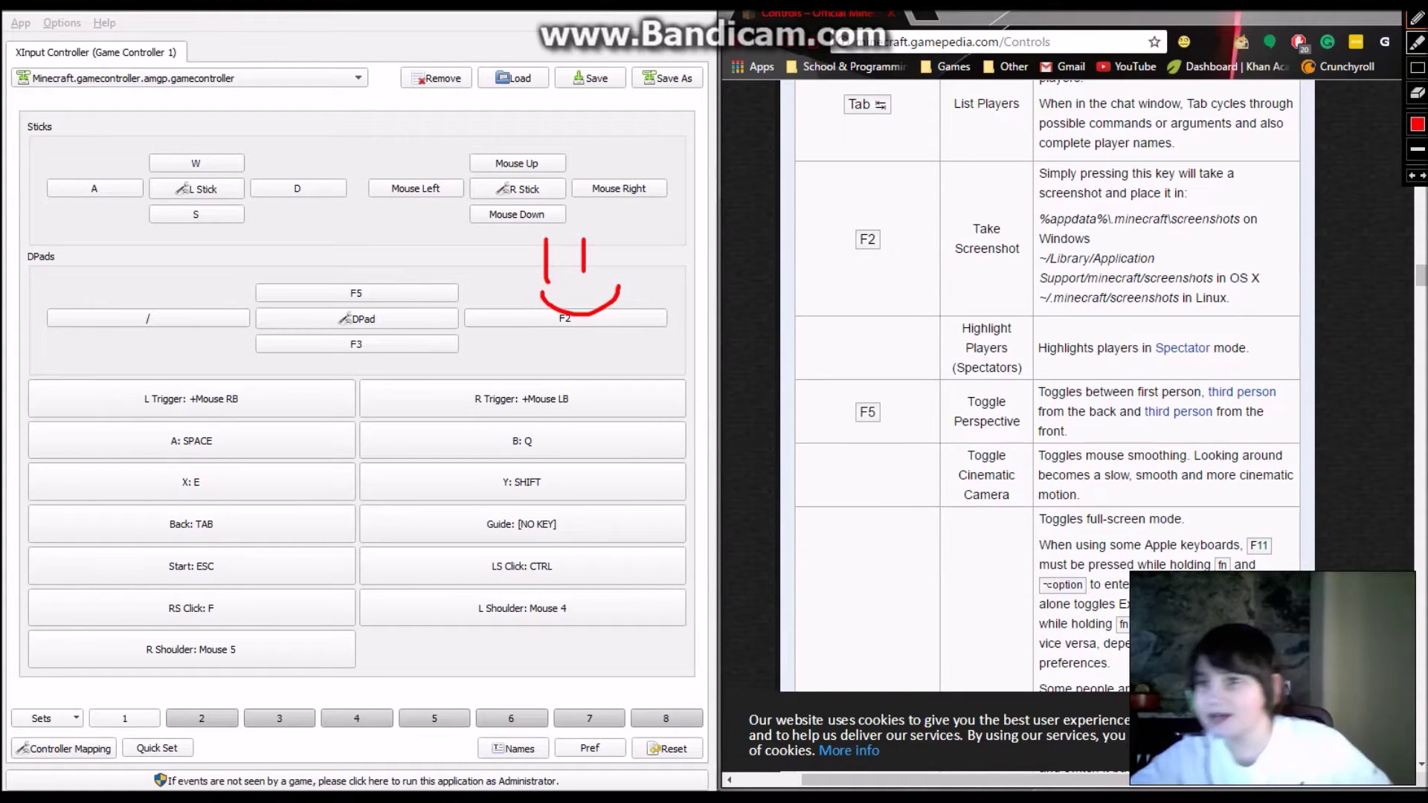
left_click(1417, 93)
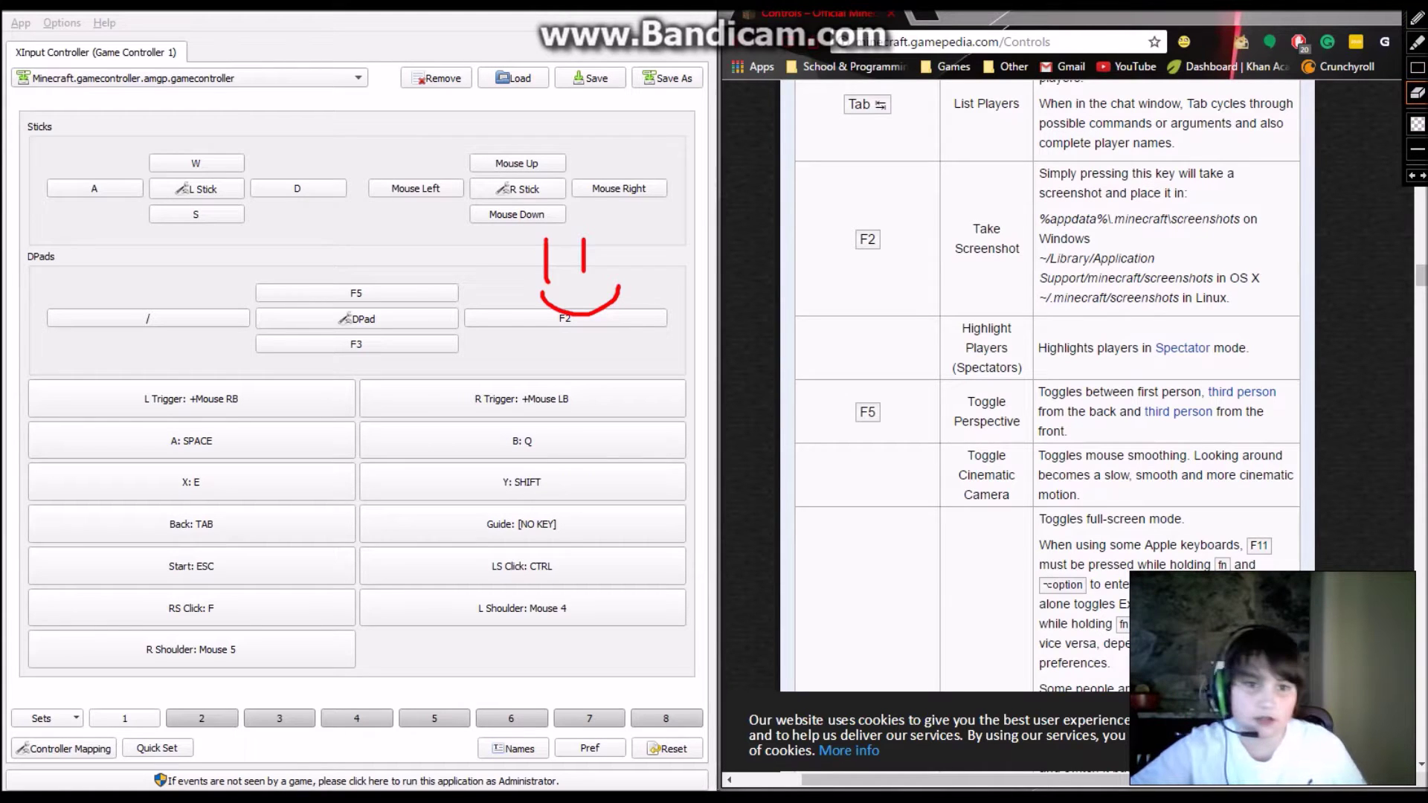
left_click_drag(547, 249, 617, 298)
left_click(494, 239)
left_click_drag(659, 243, 511, 233)
left_click(1417, 19)
key("Escape")
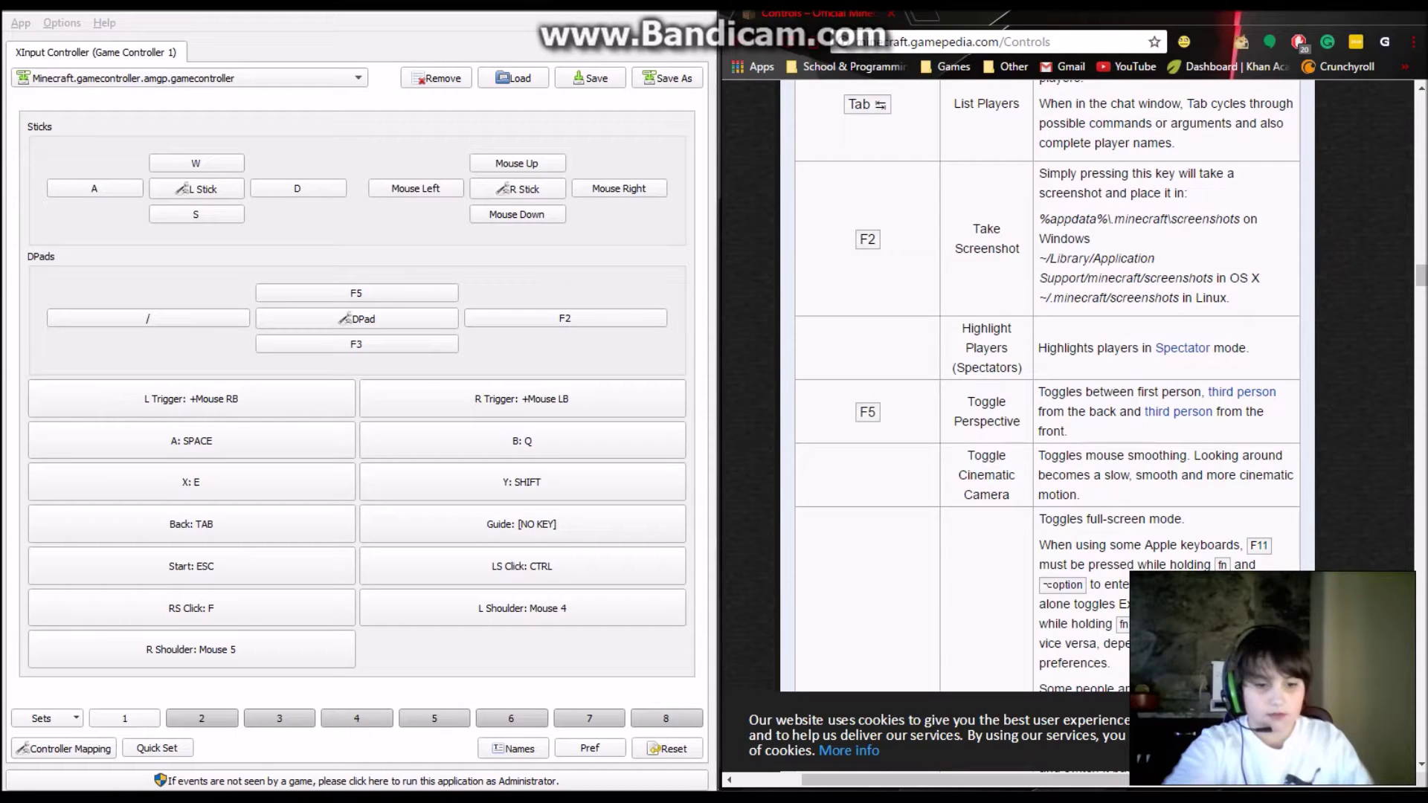
Minimize the wiki browser and AntiMicro windows to the desktop, and reopen AntiMicro from the system tray
key("super+Down")
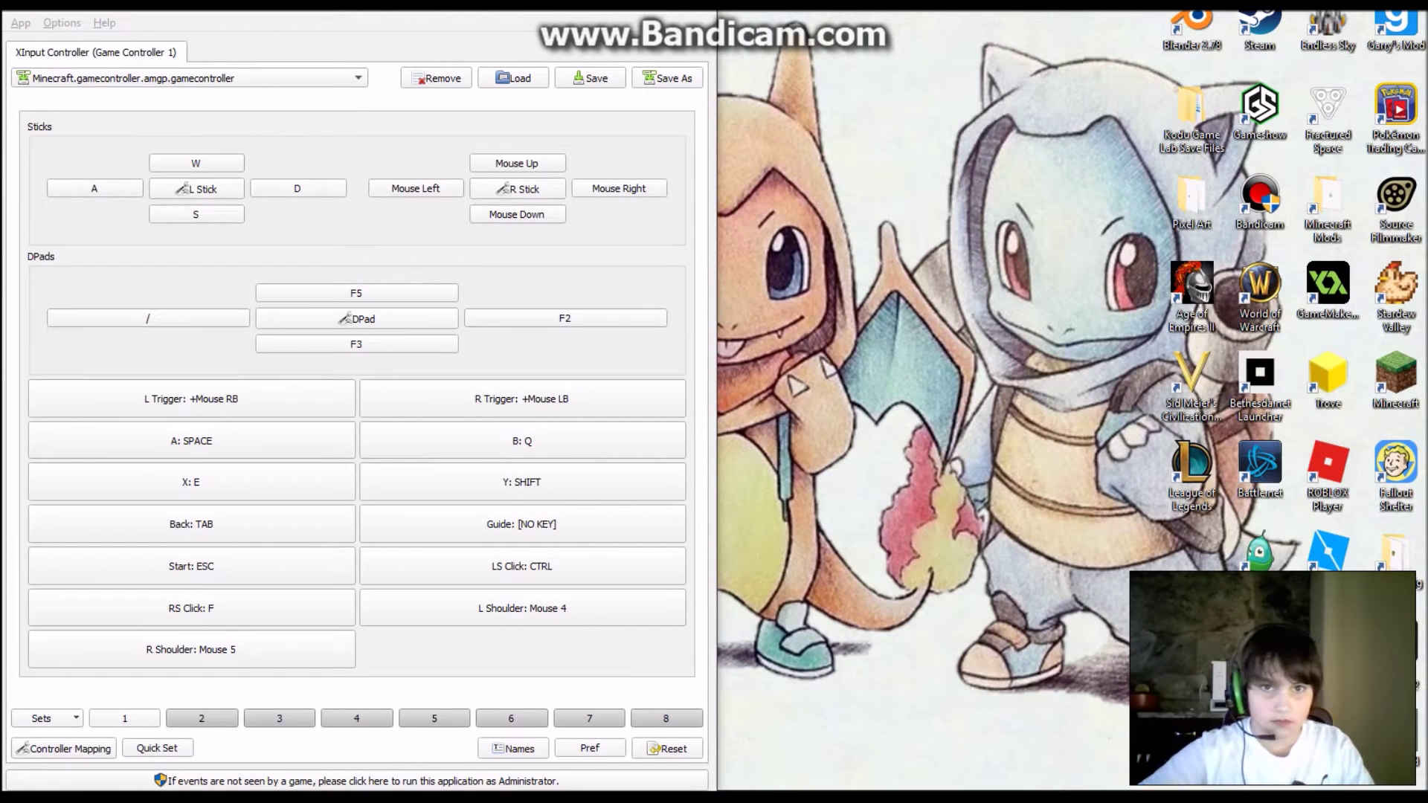
key("super+Down")
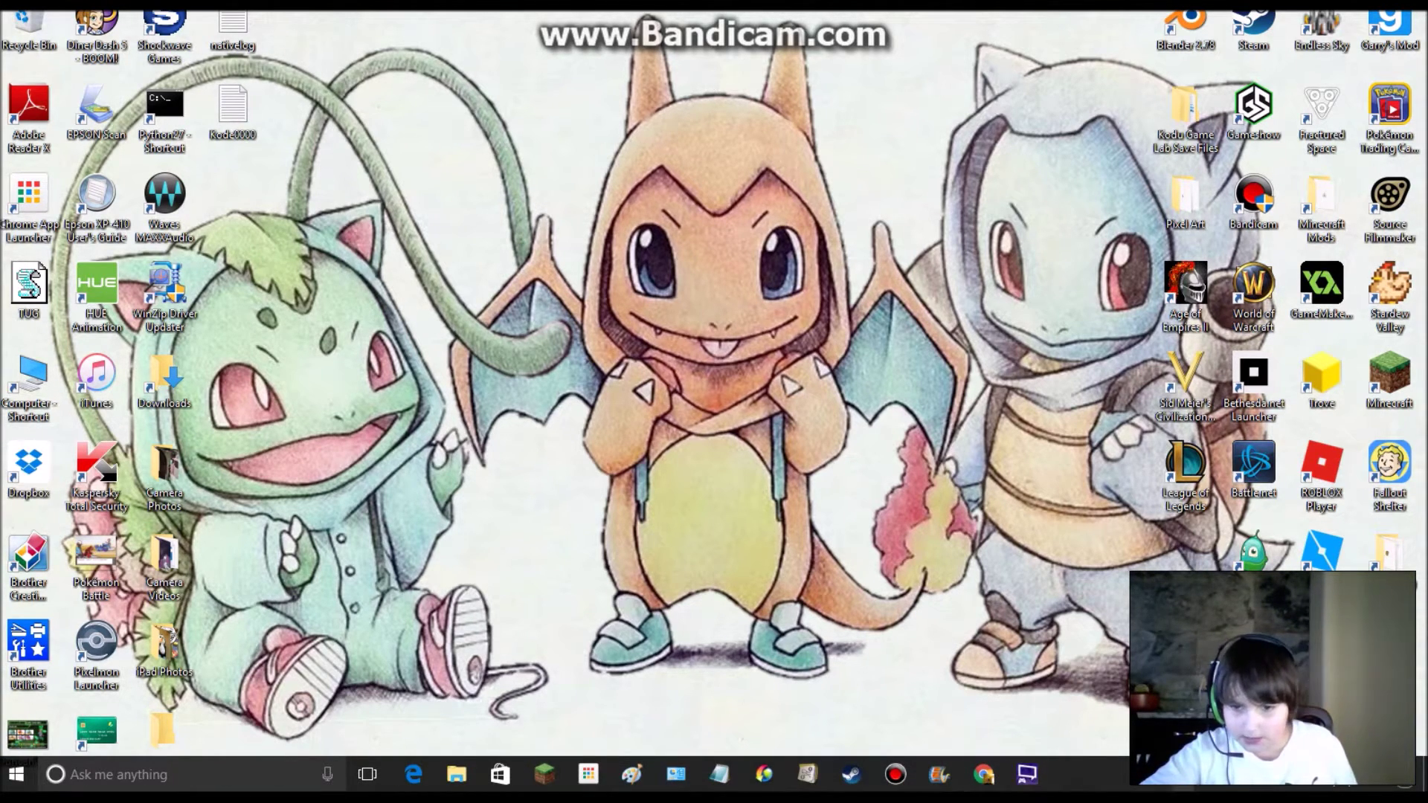
left_click(1123, 773)
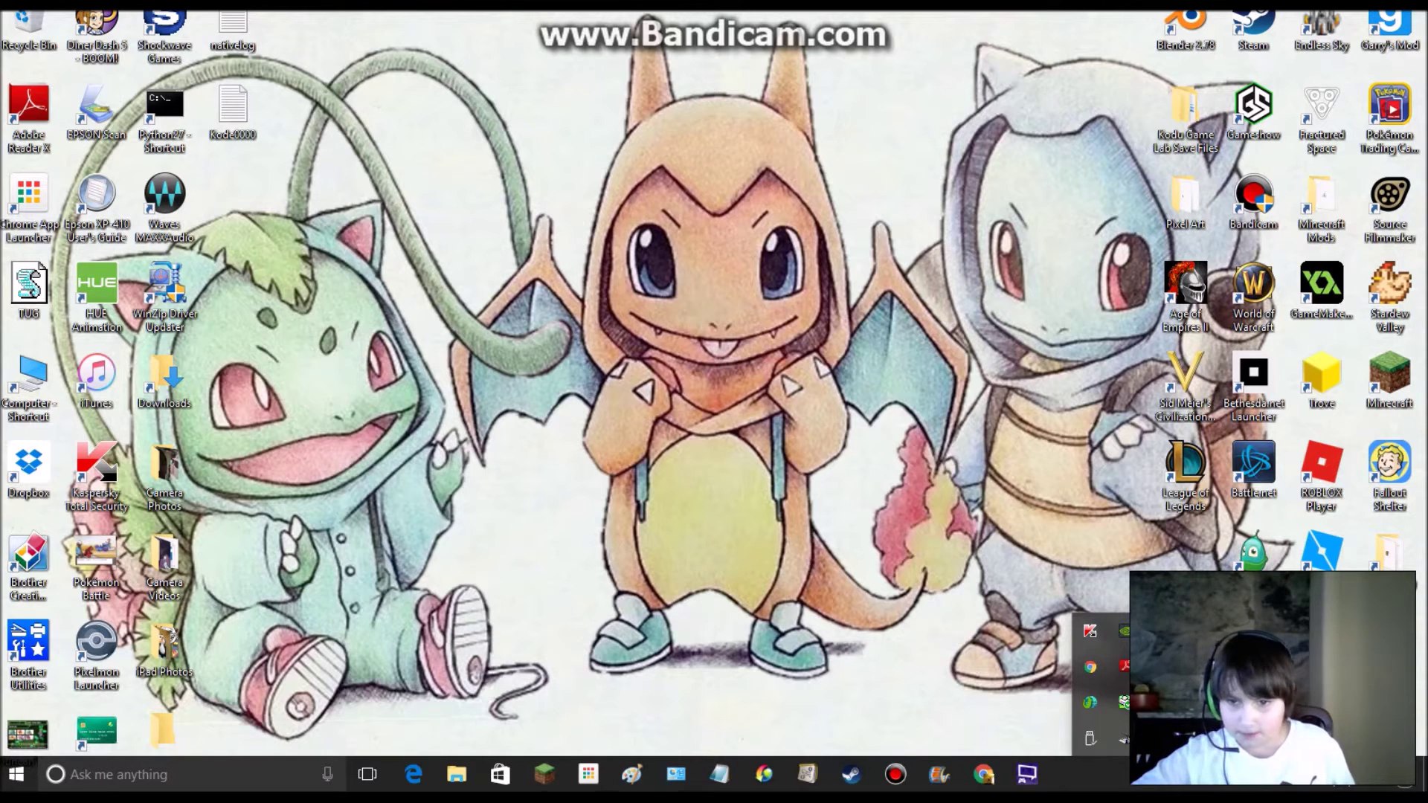
left_click(960, 627)
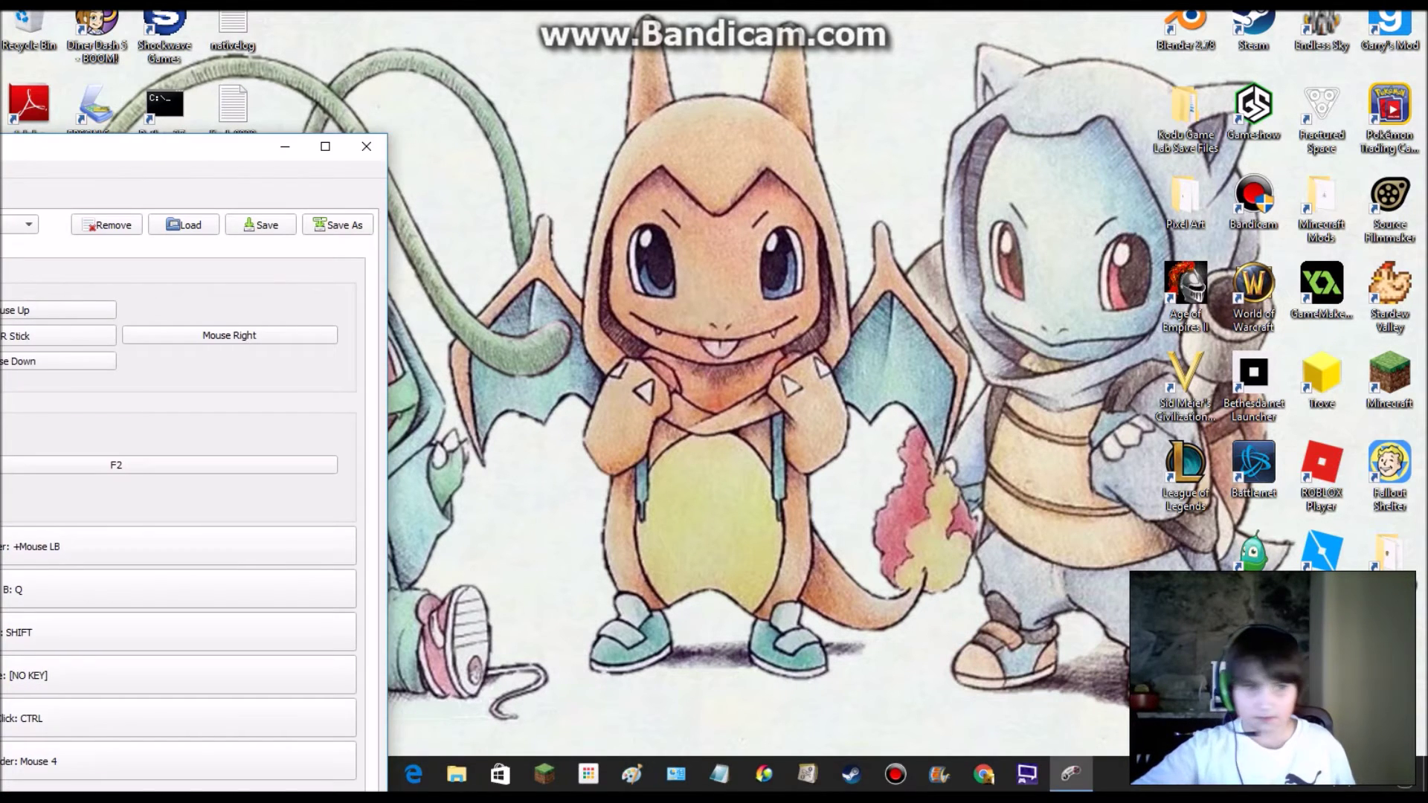
Move the partly hidden AntiMicro window into view and maximize it
left_click_drag(212, 142, 450, 115)
double_click(450, 115)
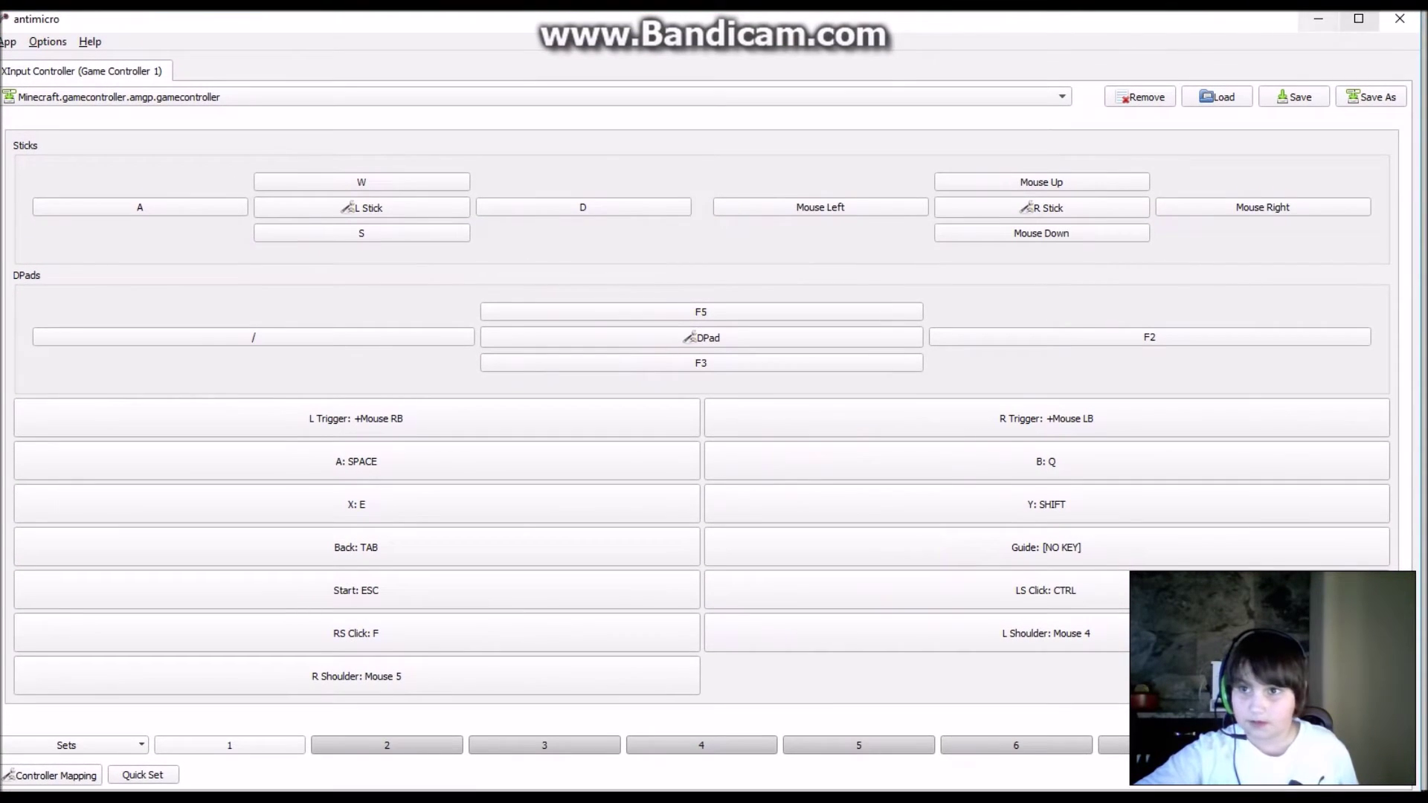
left_click(1370, 24)
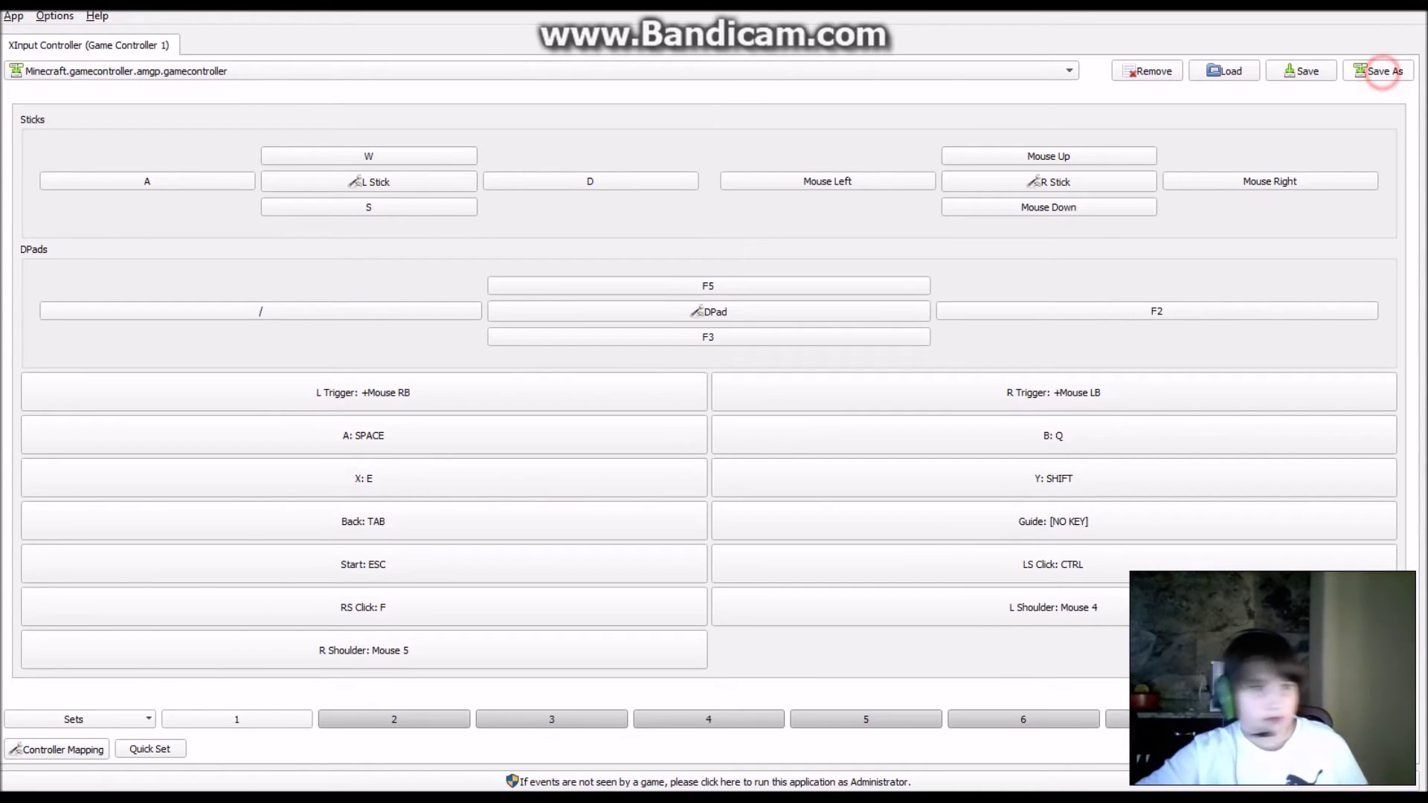
Save the changed button assignments to the Minecraft.gamecontroller.amgp profile
left_click(1380, 72)
left_click(650, 406)
left_click(1302, 71)
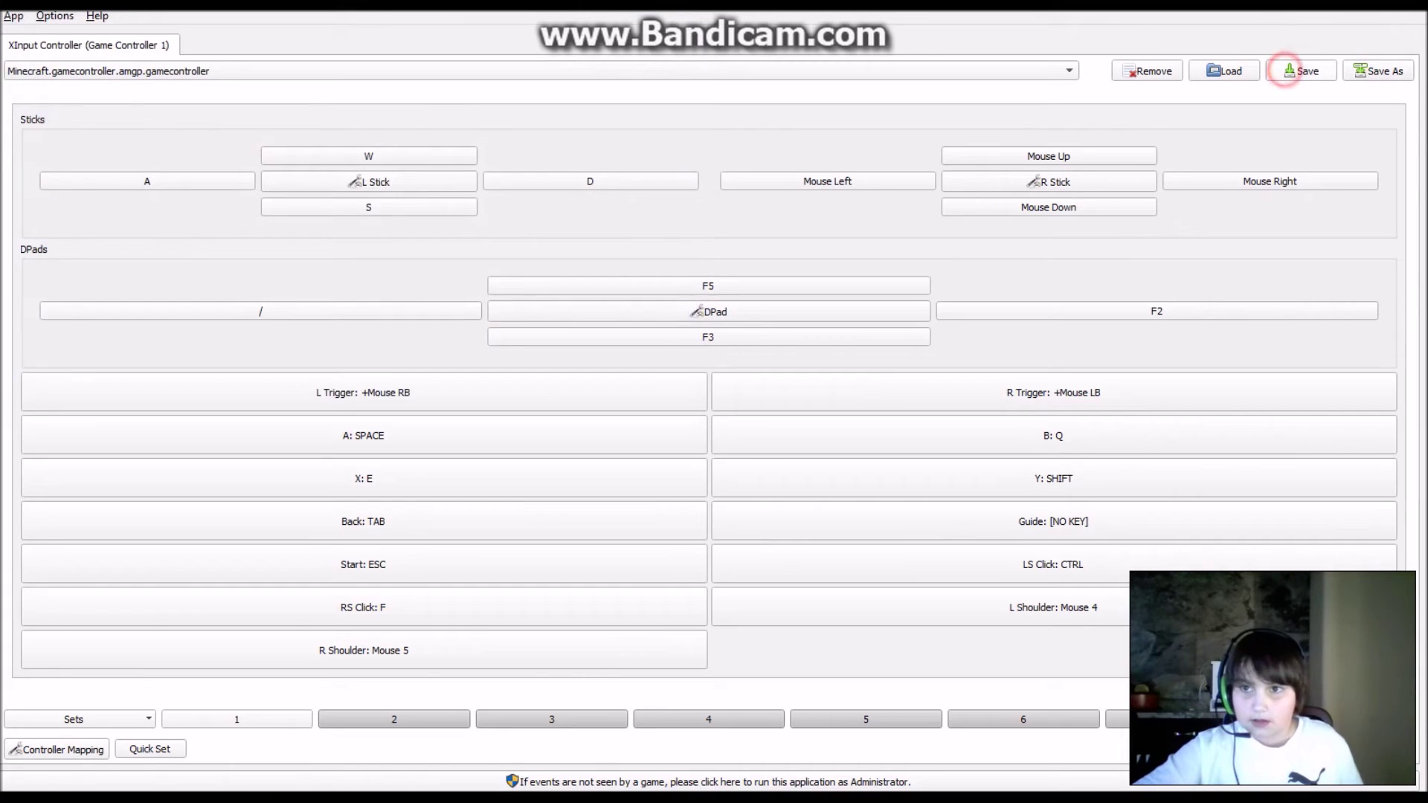